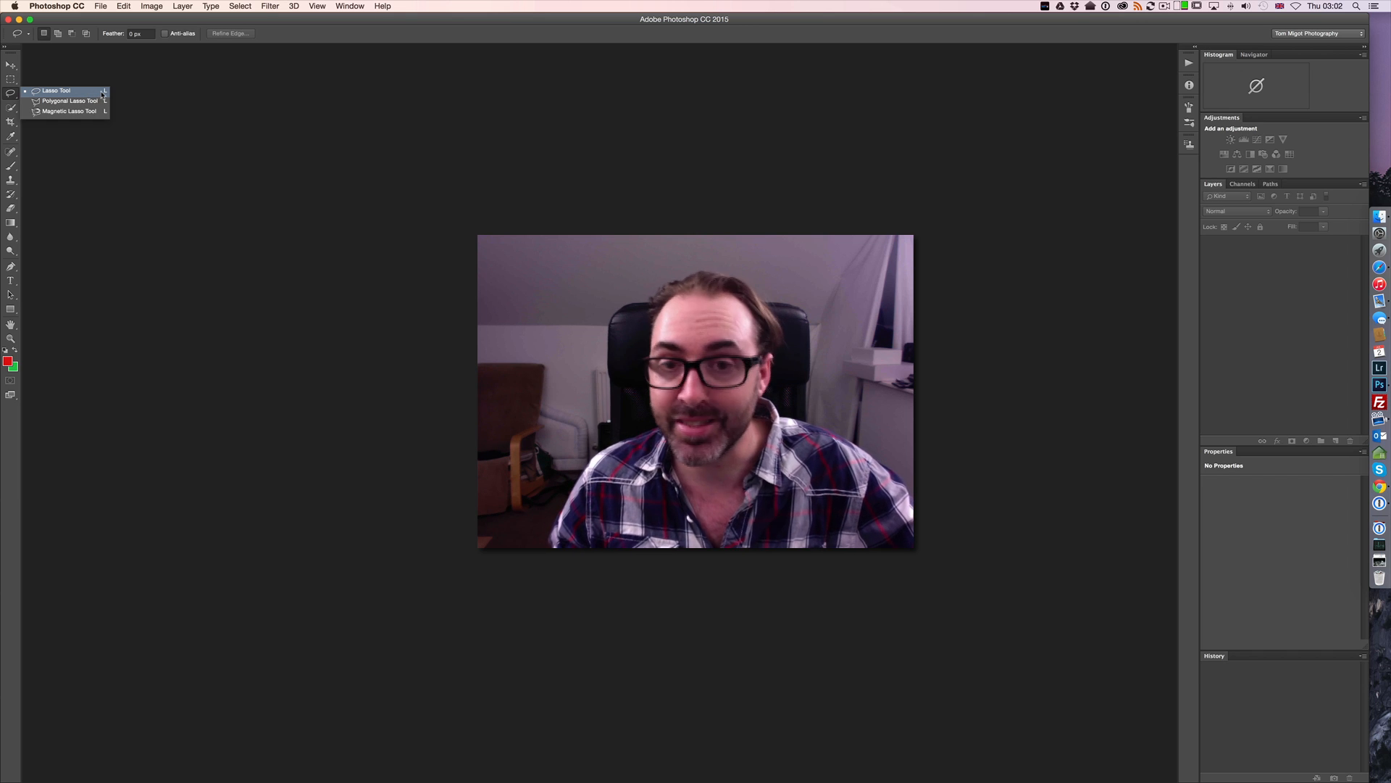
Switch between the Marquee and Lasso tools and cycle through the lasso variants back to the standard Lasso tool
left_click(103, 93)
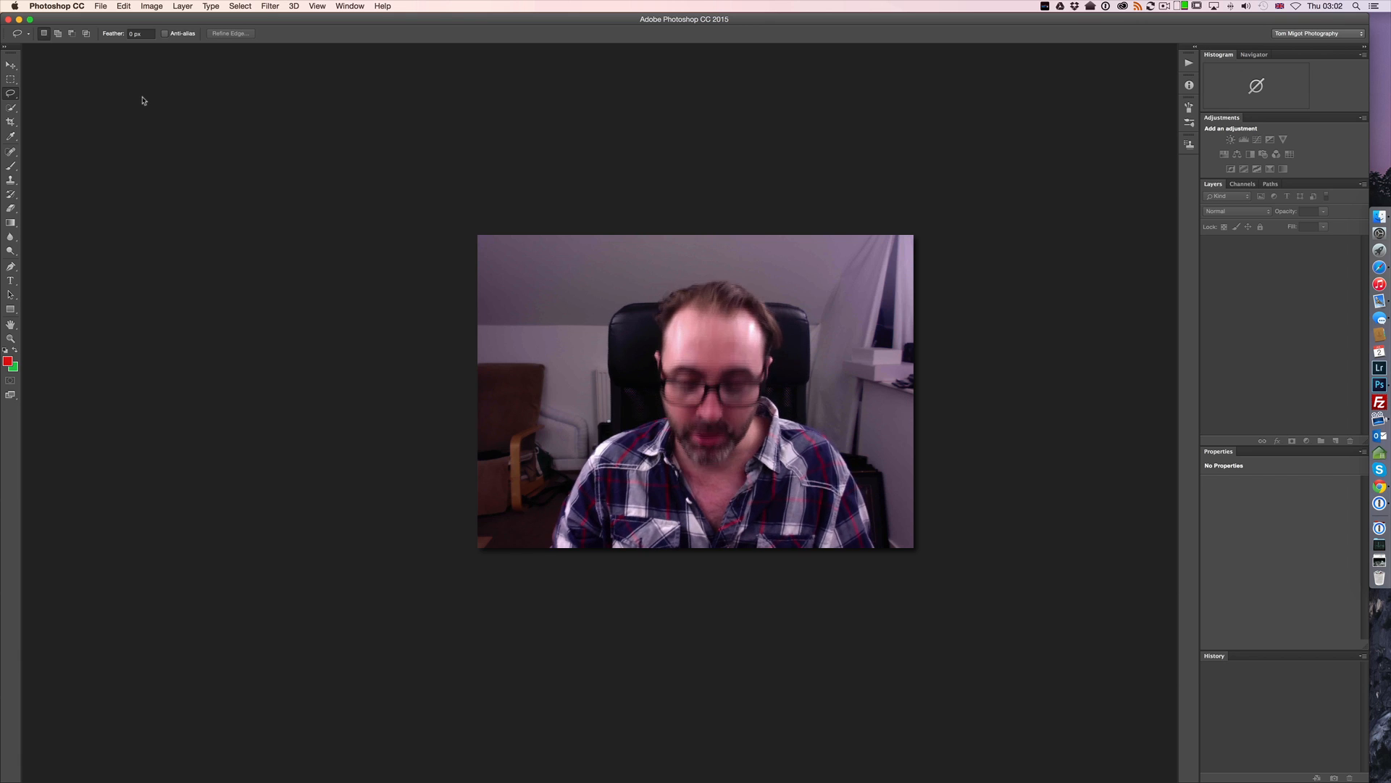
key("m")
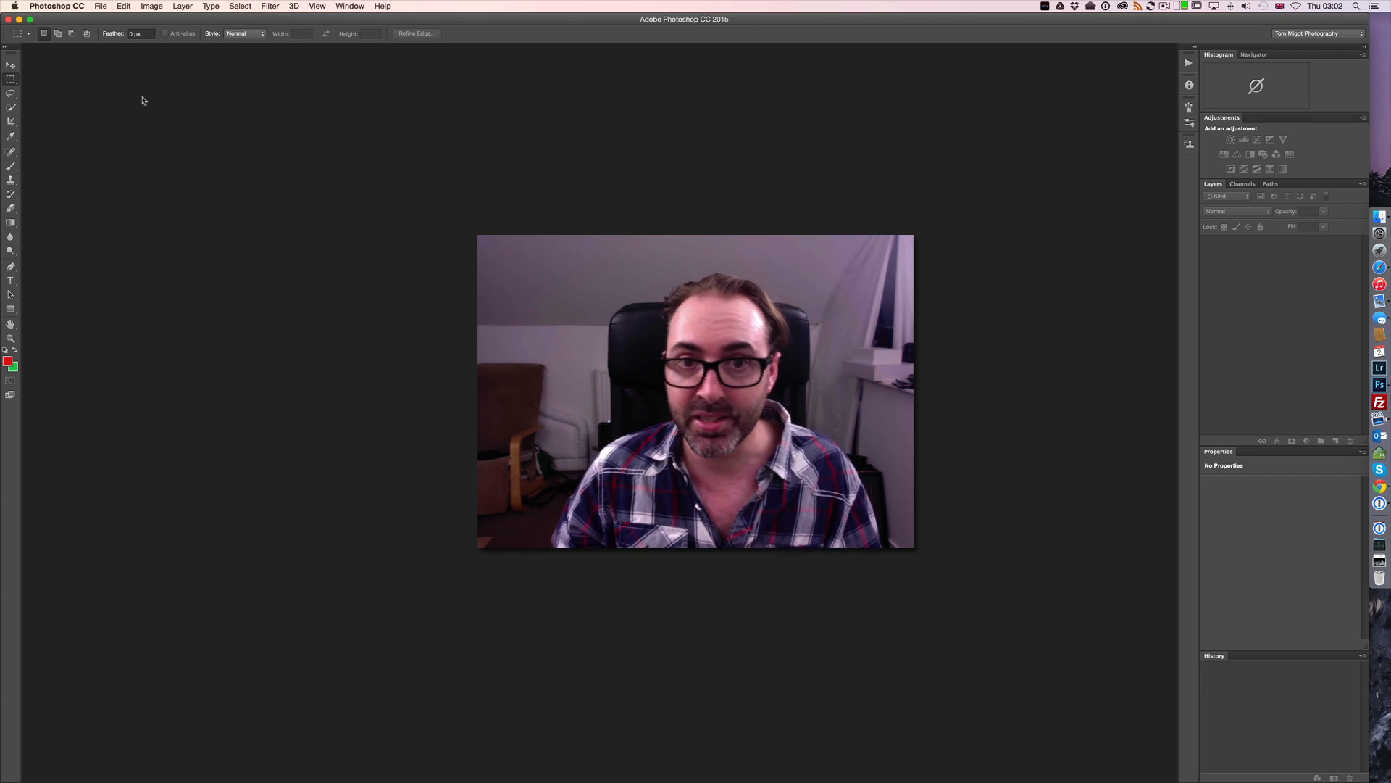
key("l")
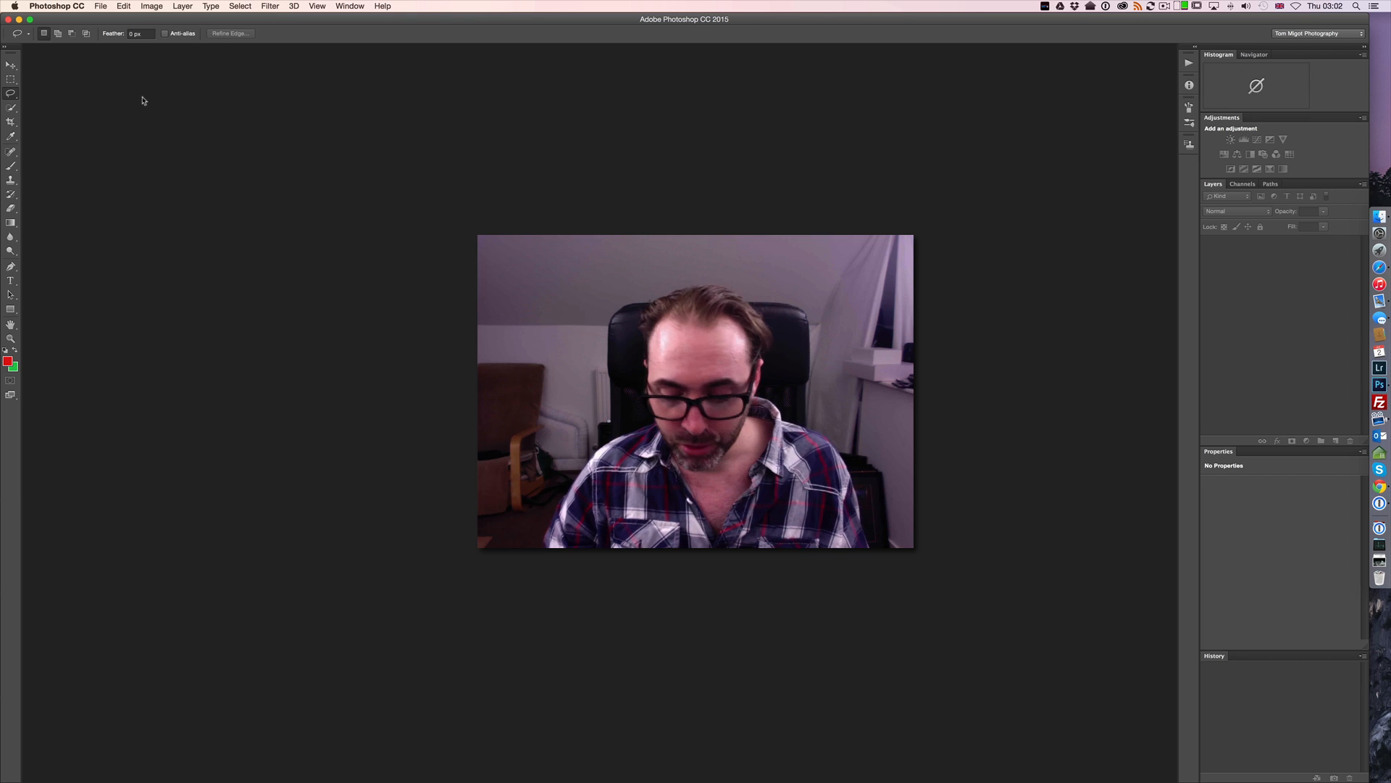
key("shift")
key("shift+l")
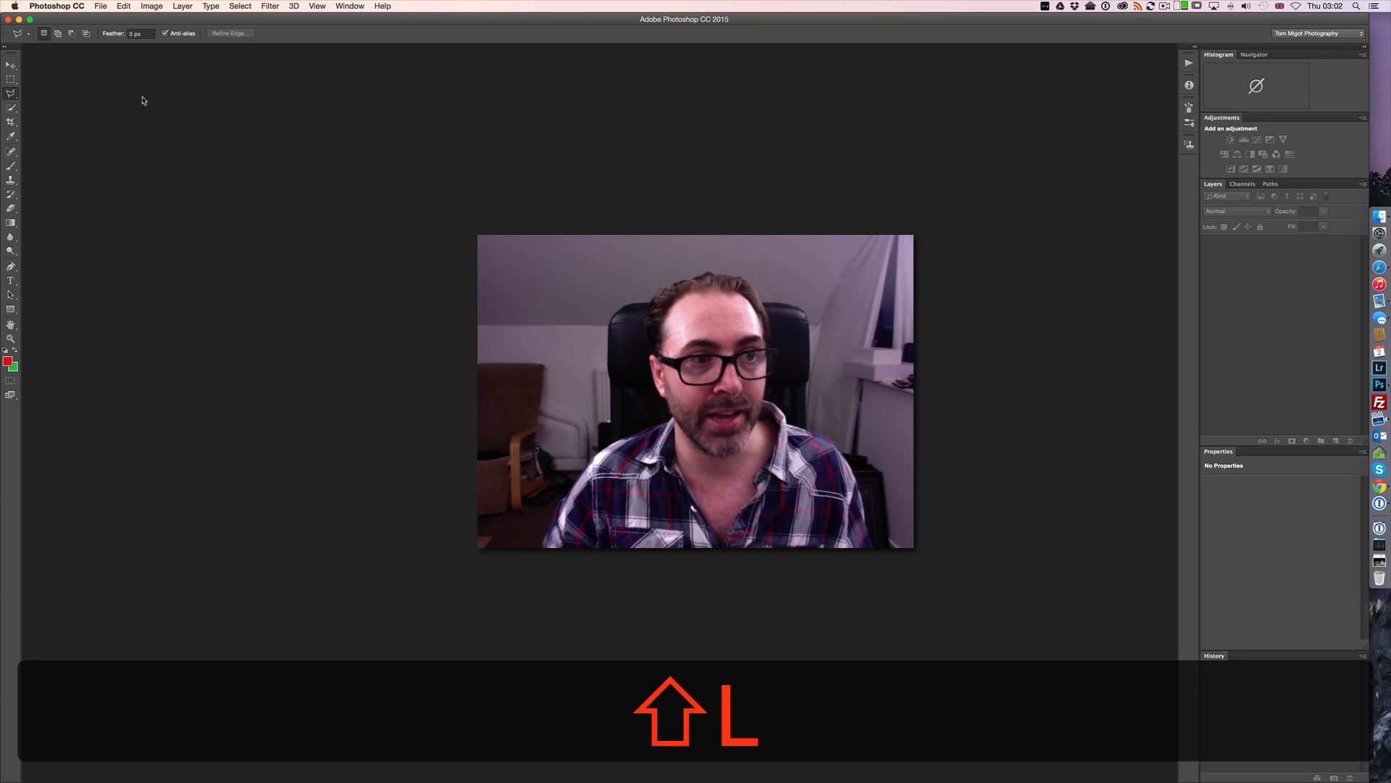
key("shift+l")
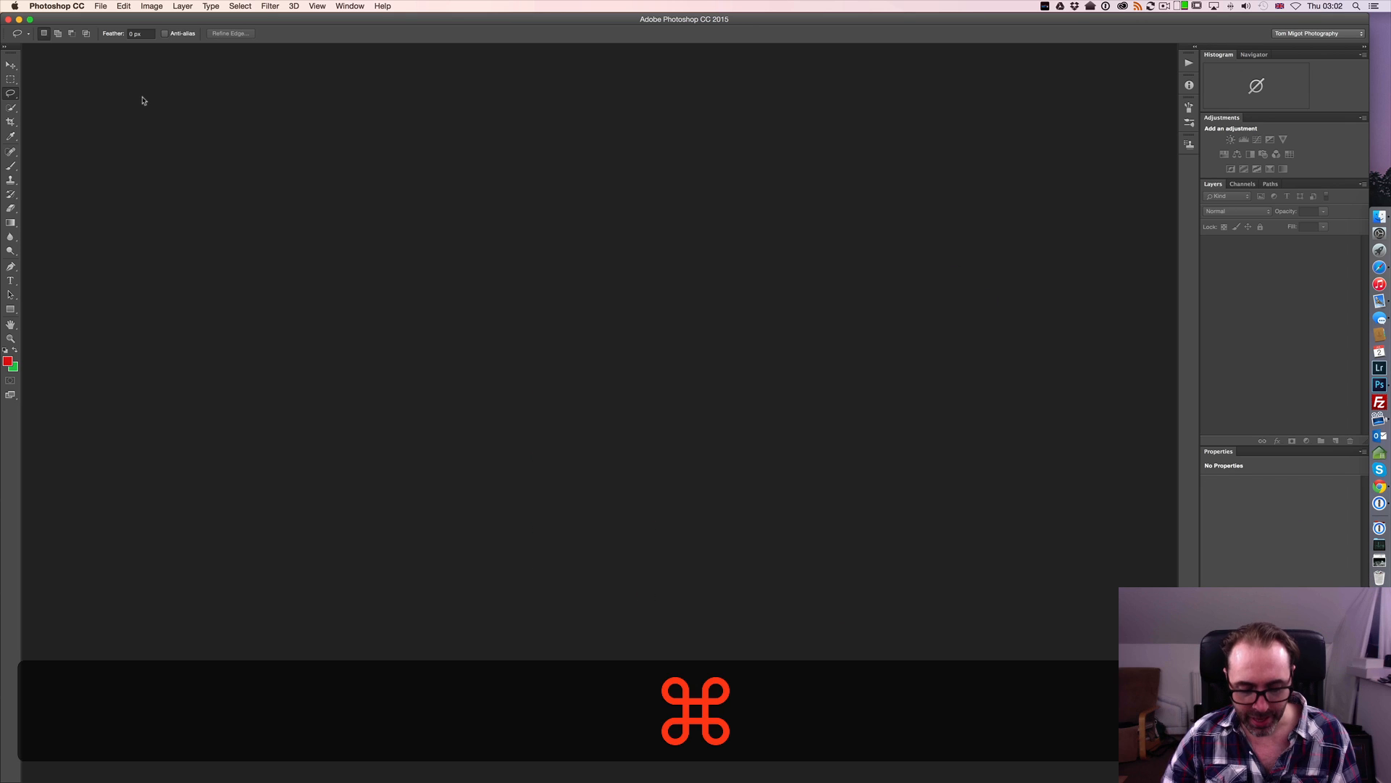
Create a new 1920 × 1080 pixel, 300 pixels/inch, 8 bit RGB document with a white background and fit it to the view
key("super+n")
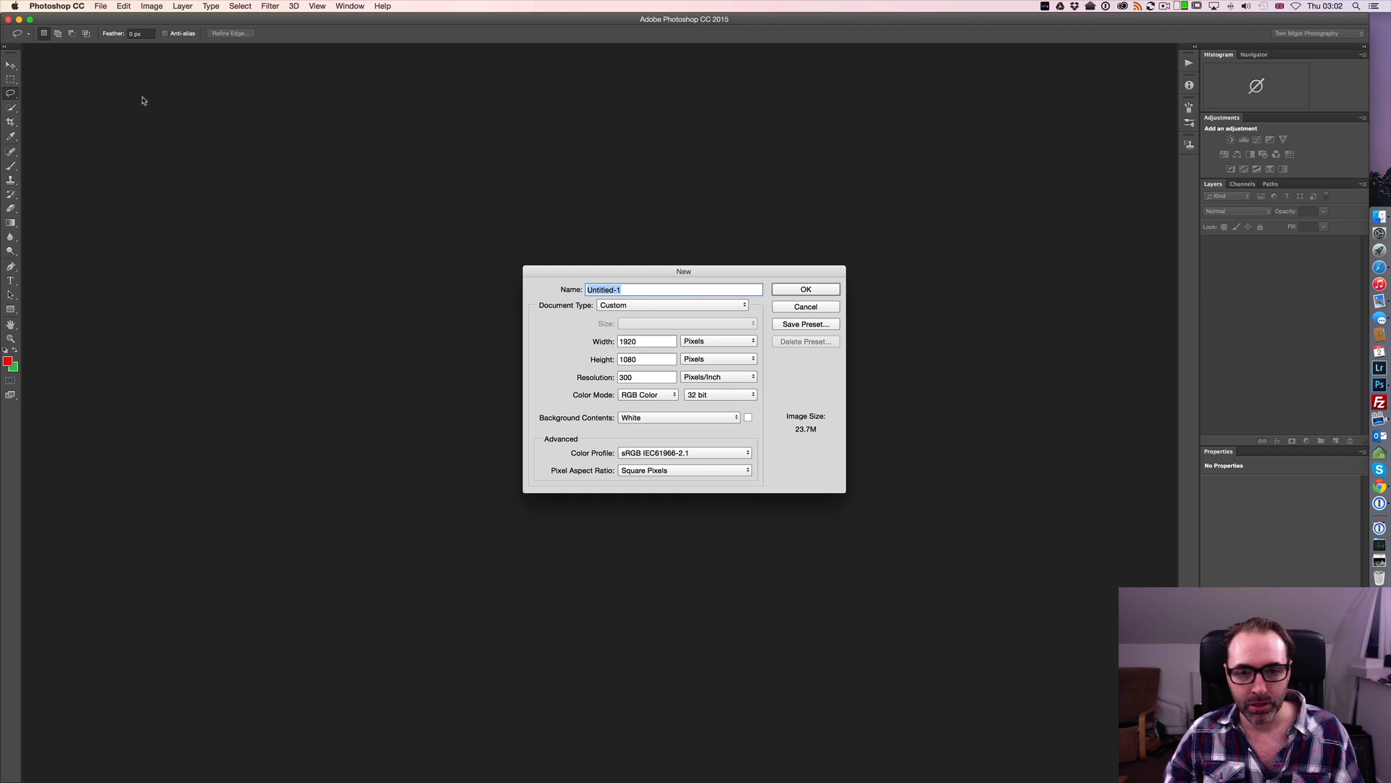
left_click(724, 394)
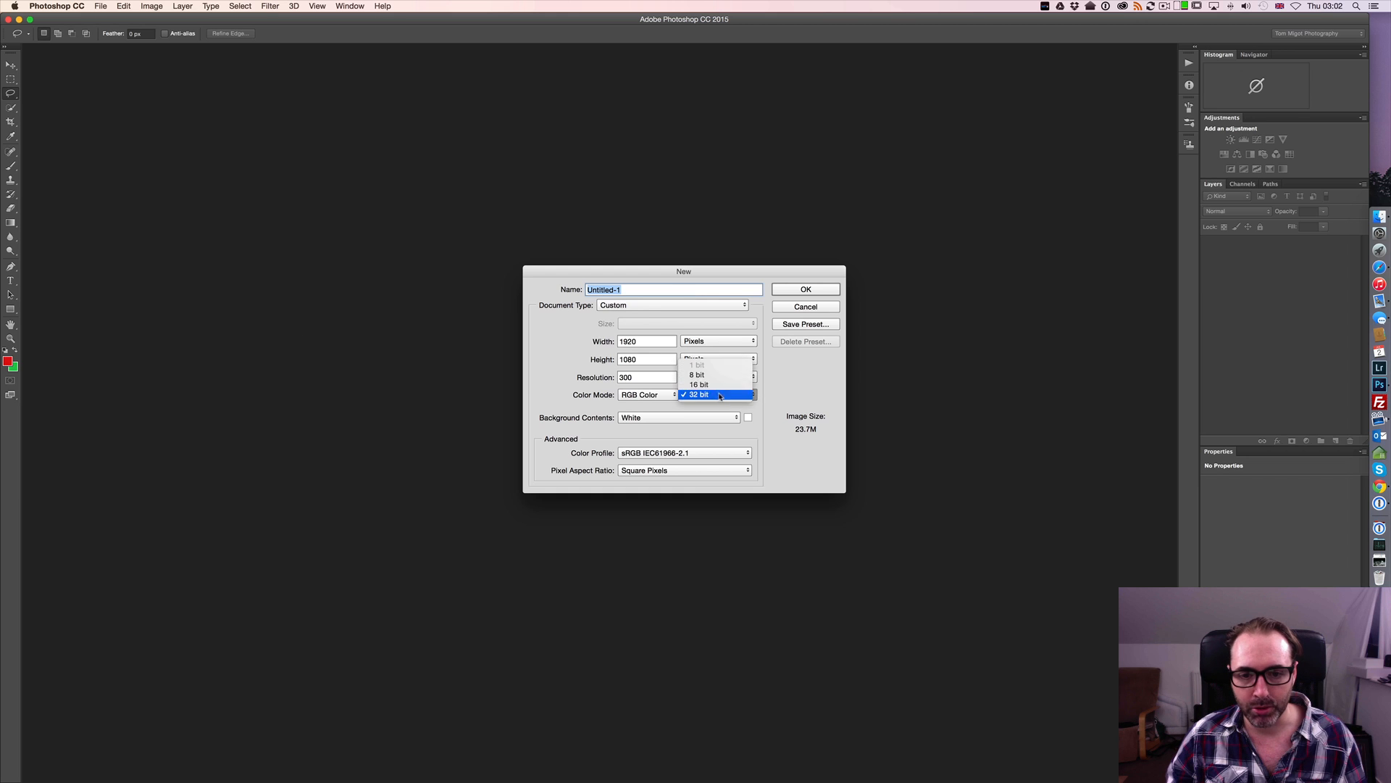
left_click(714, 375)
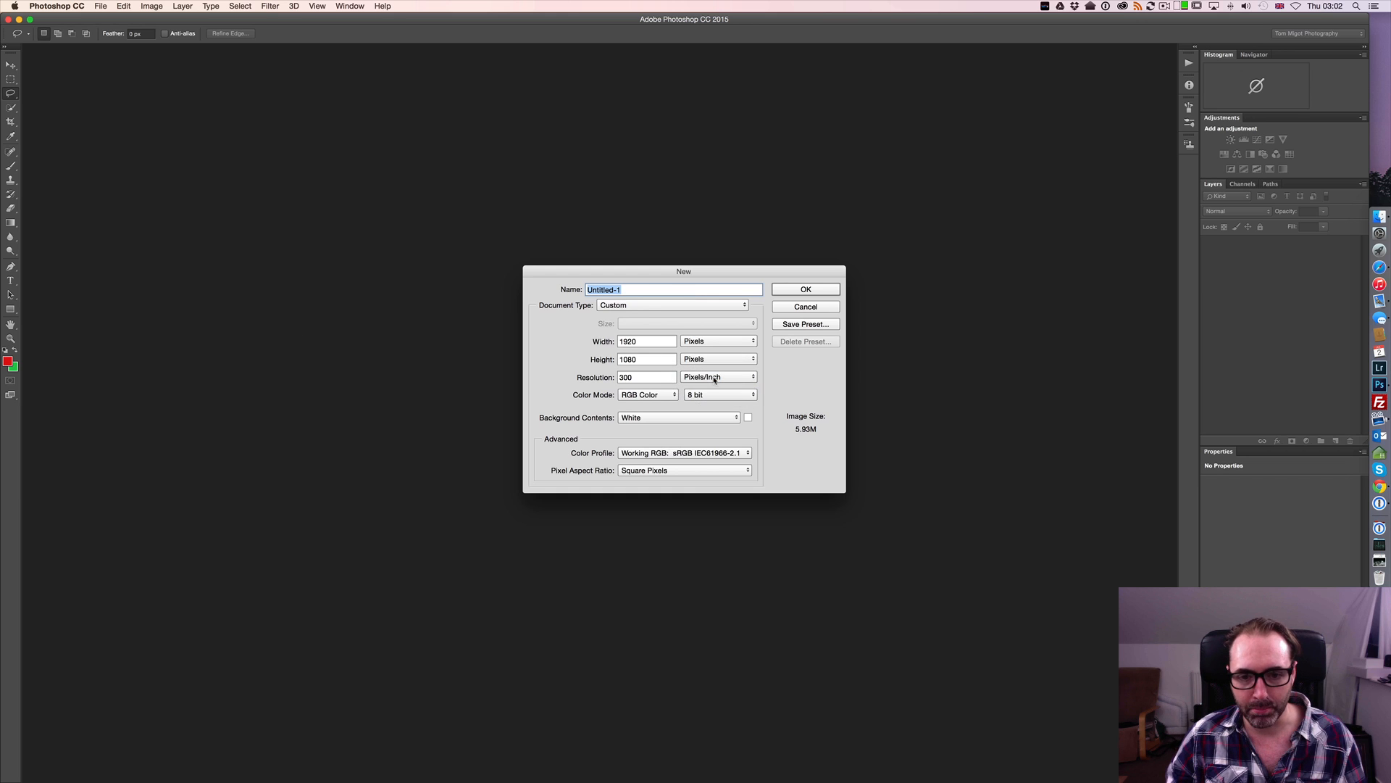
left_click(805, 289)
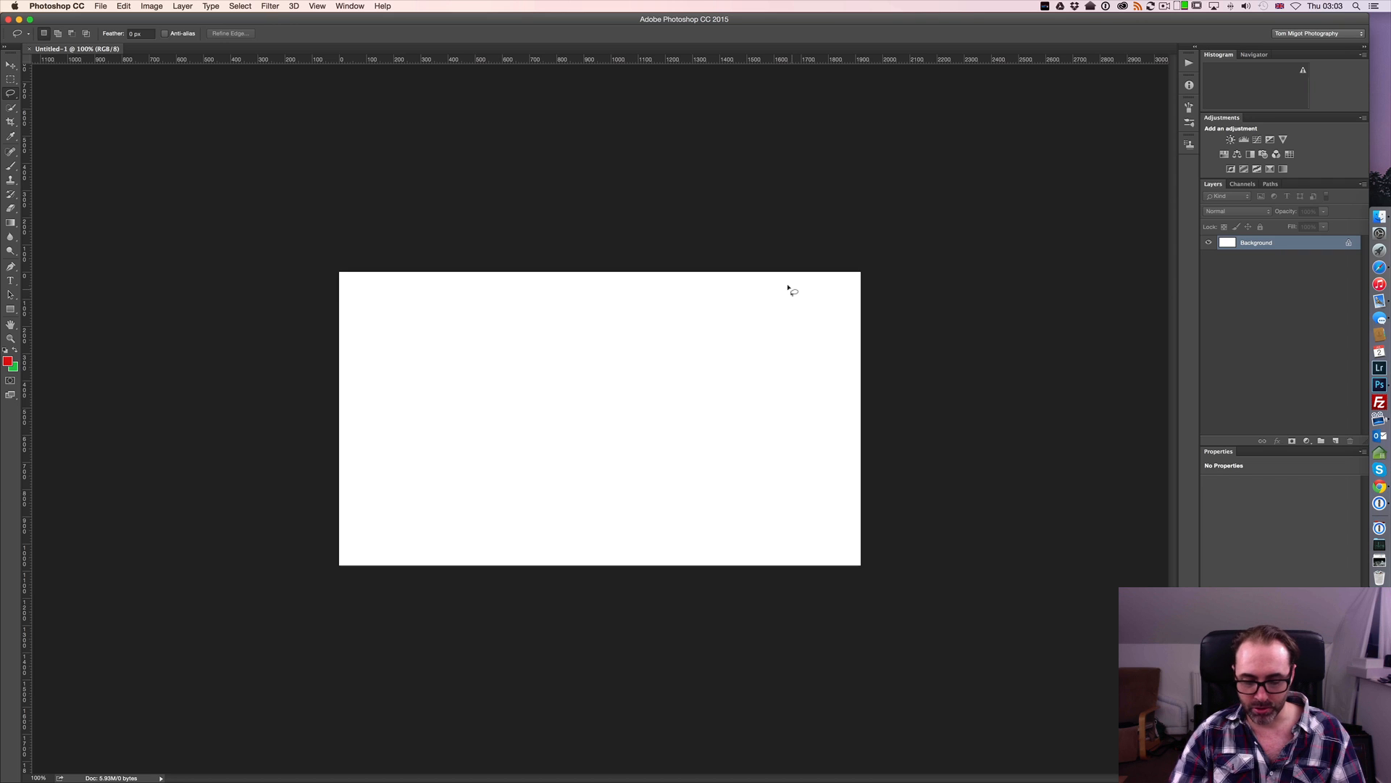
key("super")
key("super+0")
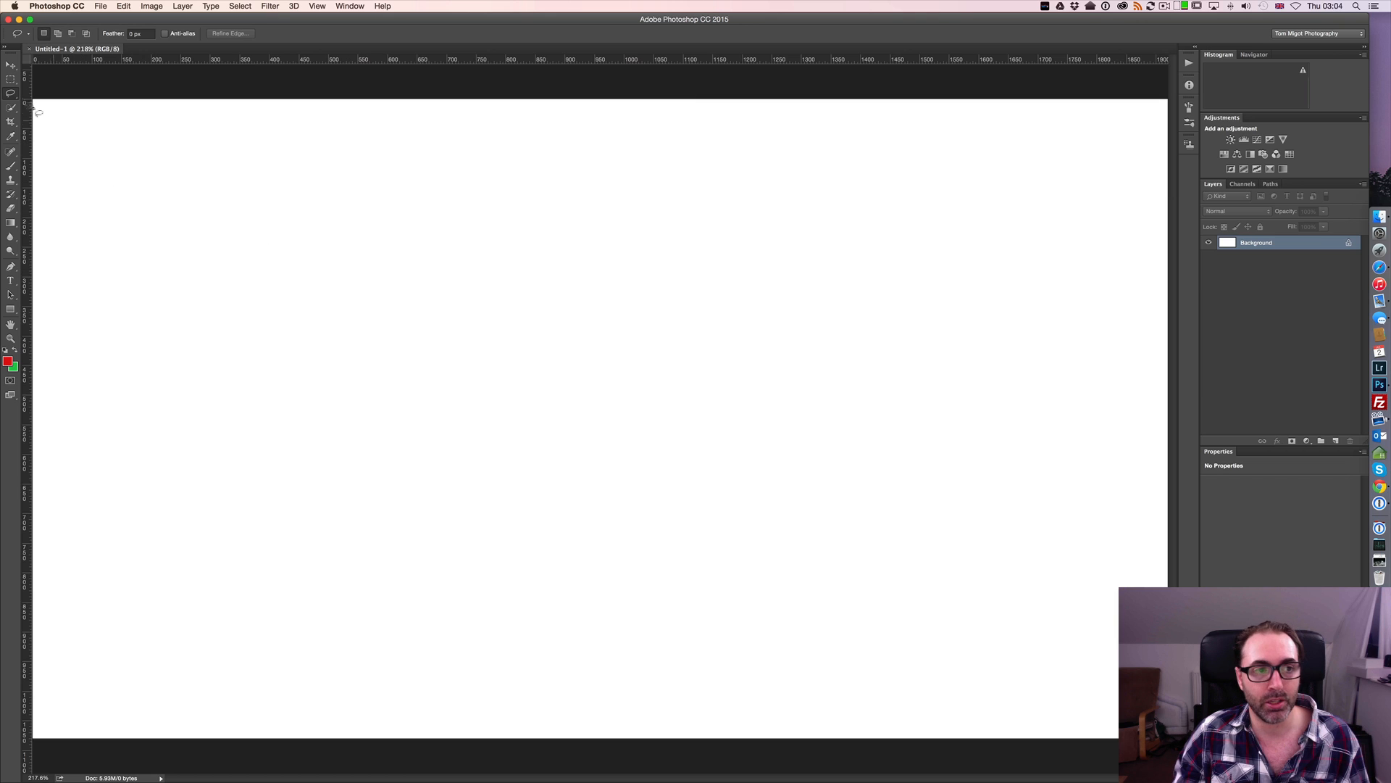
Build one combined selection from a large rectangle, an ellipse overlapping its upper-right corner, and a small rectangle overlapping the ellipse's right side
left_click(14, 83)
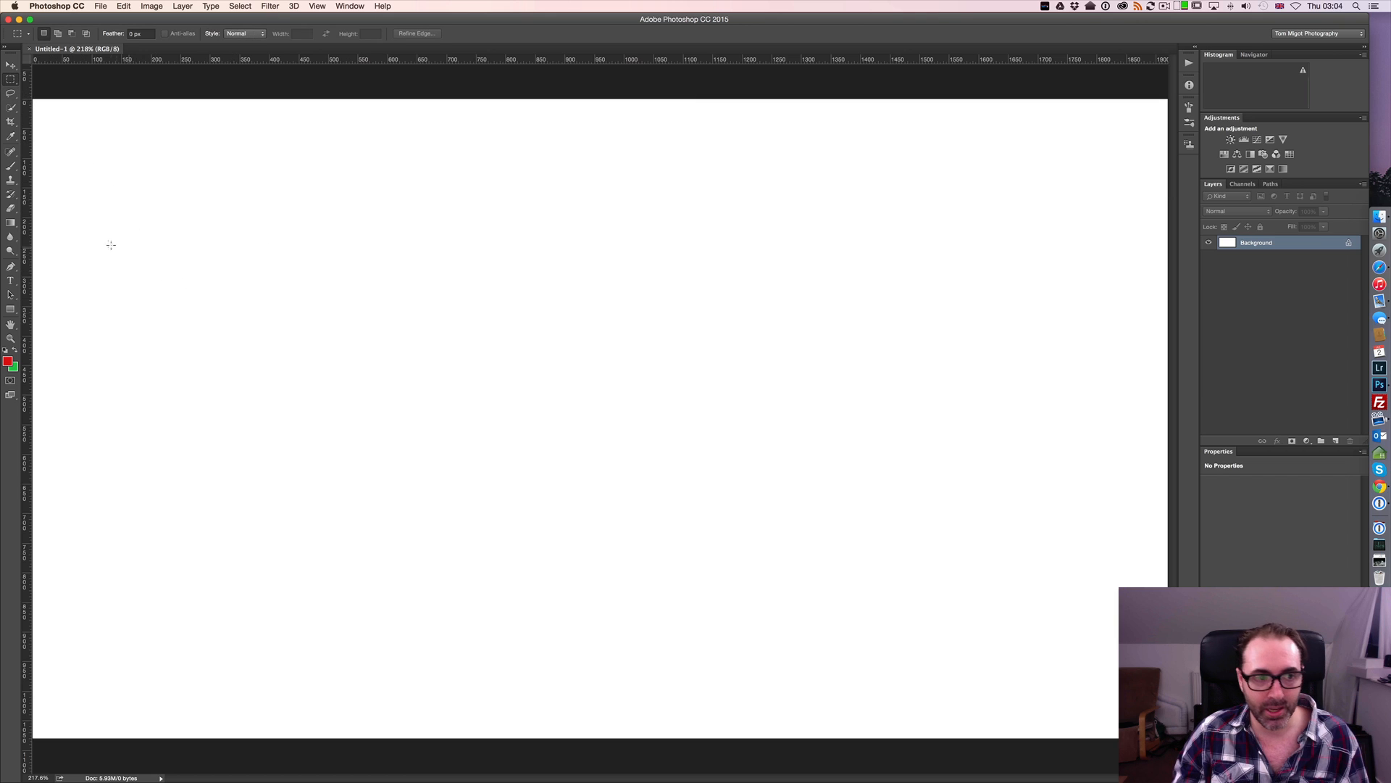
left_click_drag(95, 234, 754, 580)
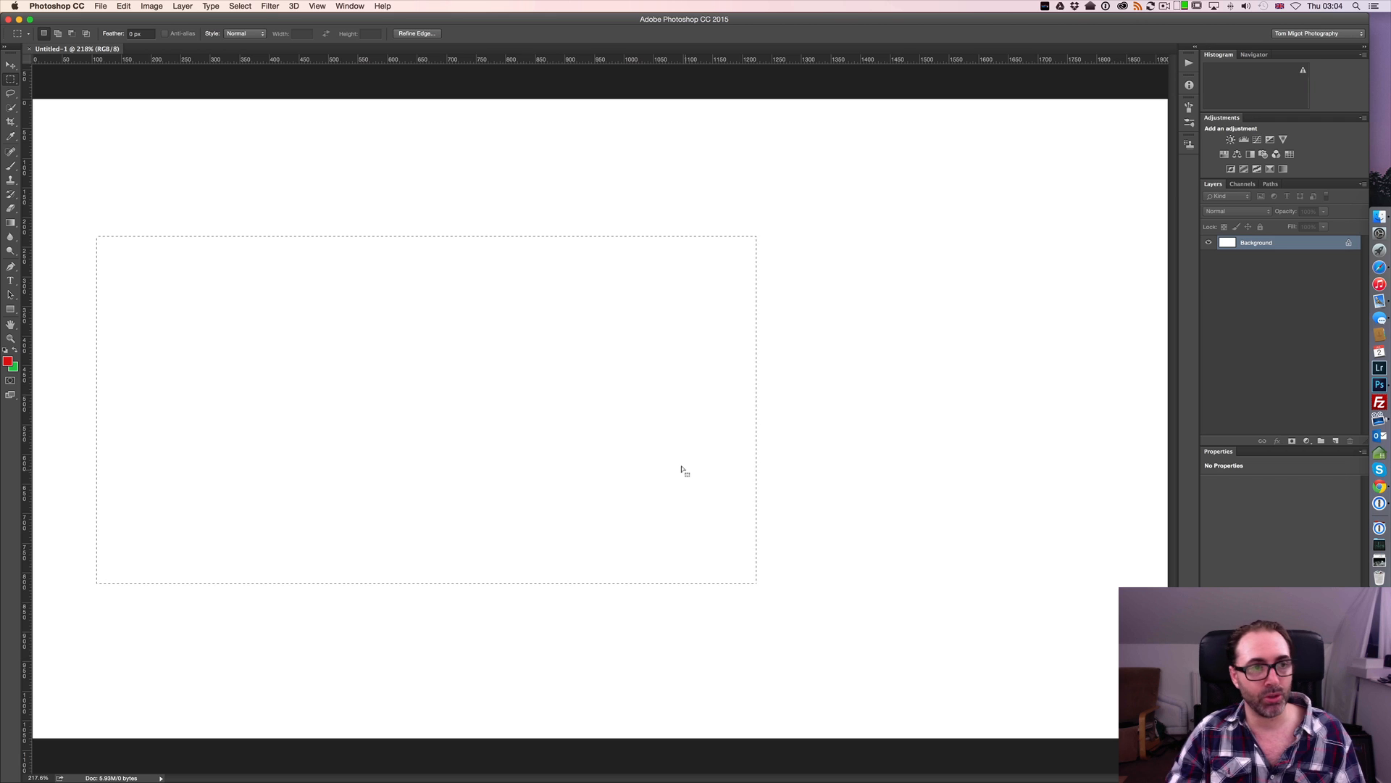
key("shift")
key("shift+m")
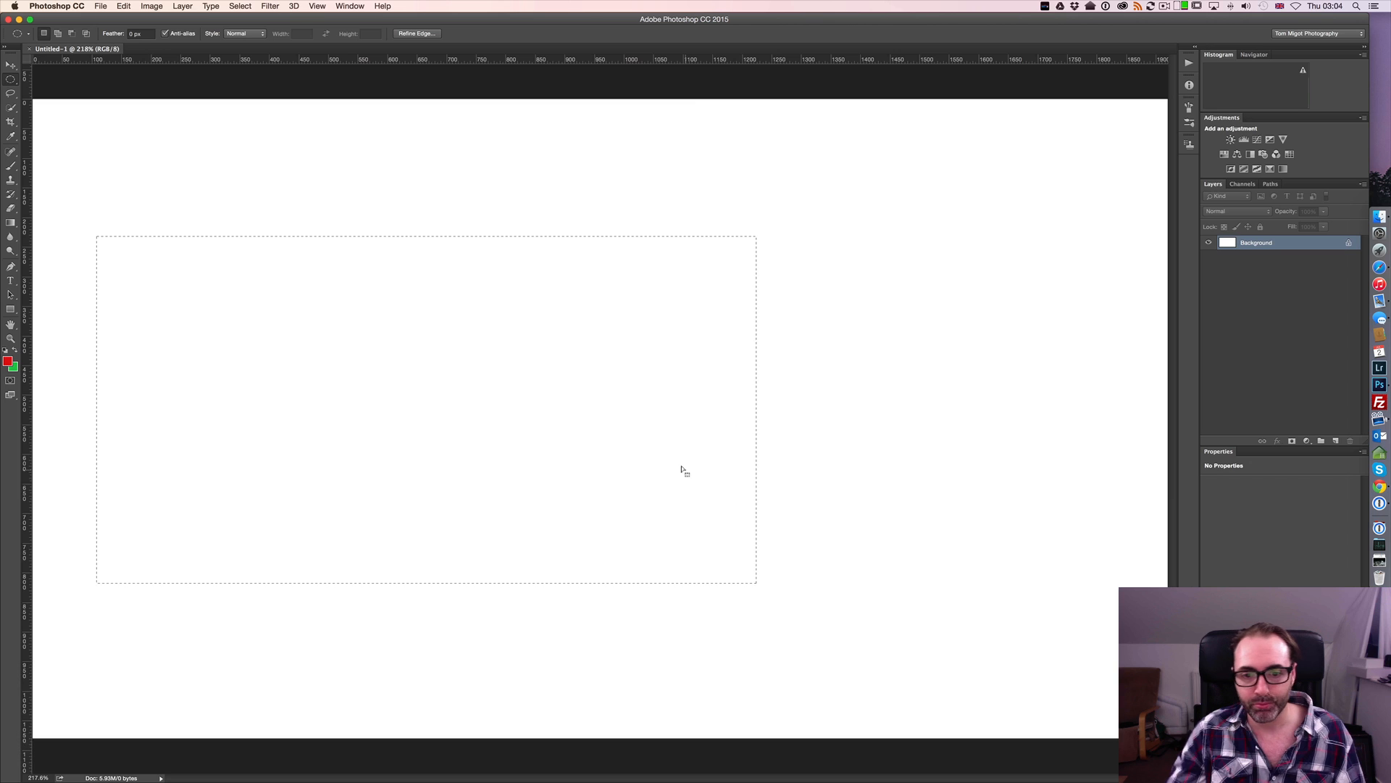
key("shift")
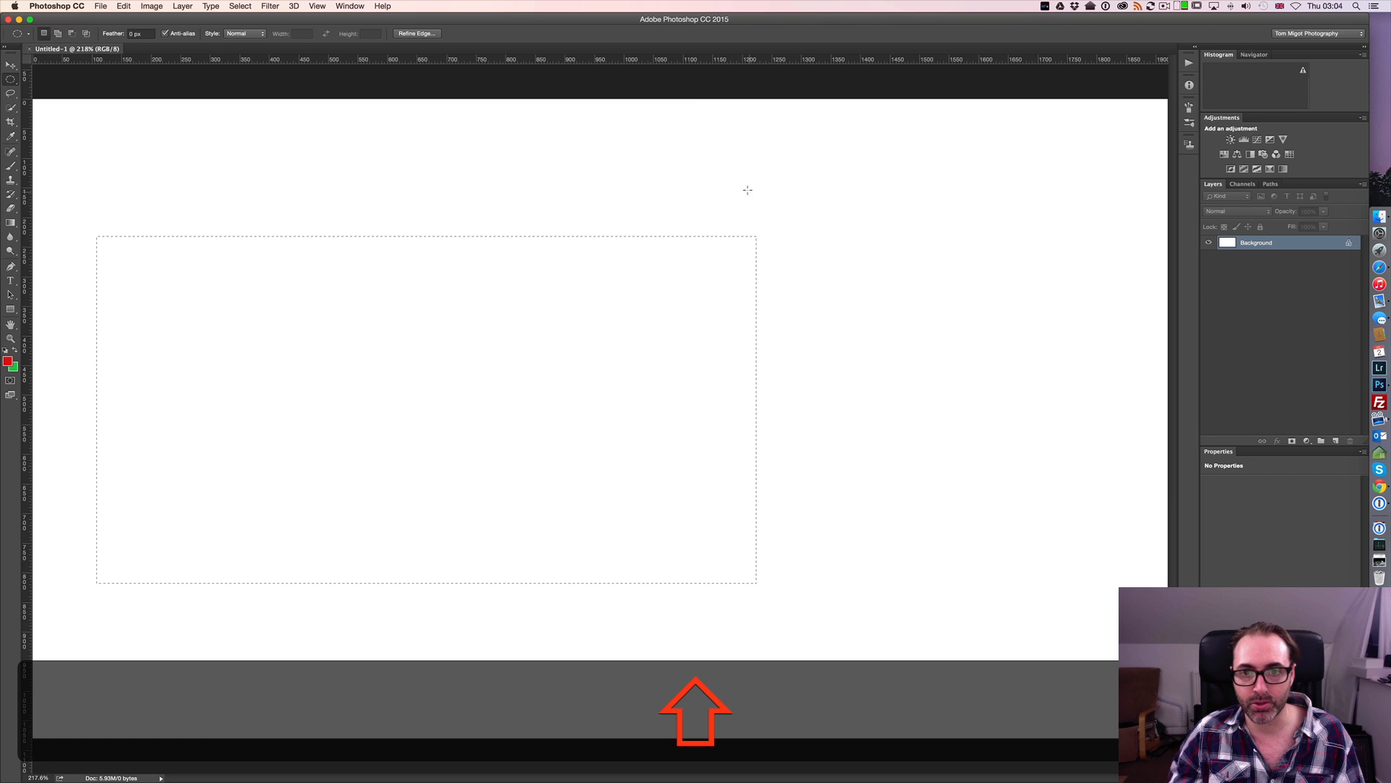
left_click_drag(755, 282, 945, 361)
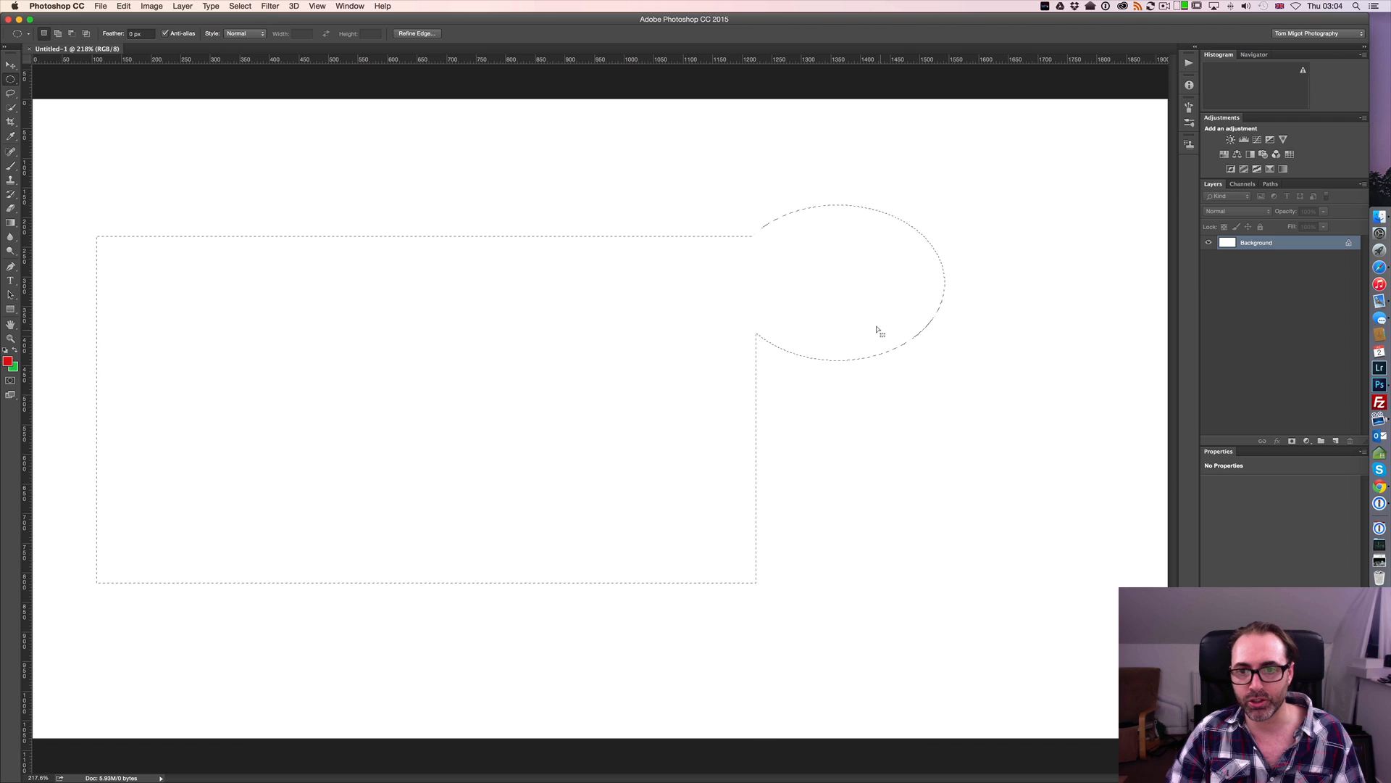
key("shift+m")
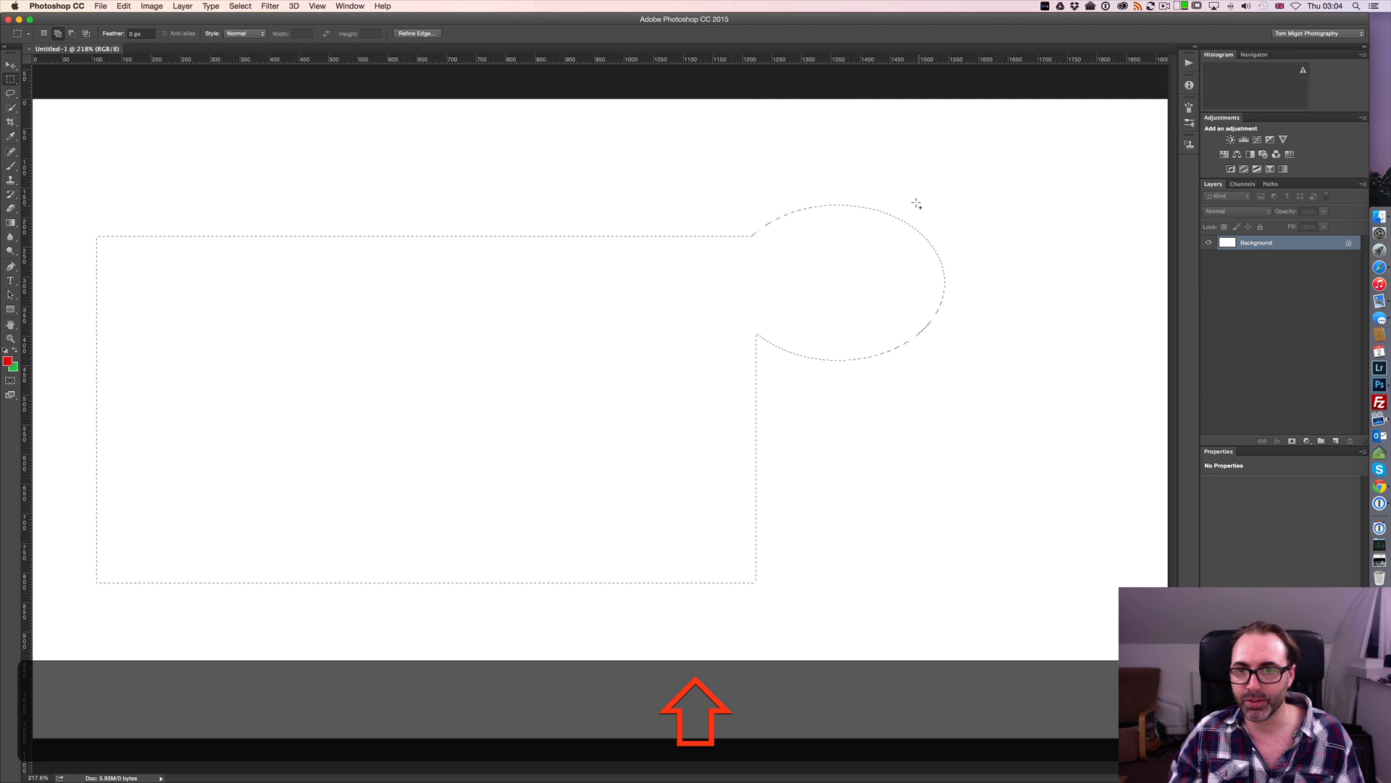
left_click_drag(919, 216, 1025, 287)
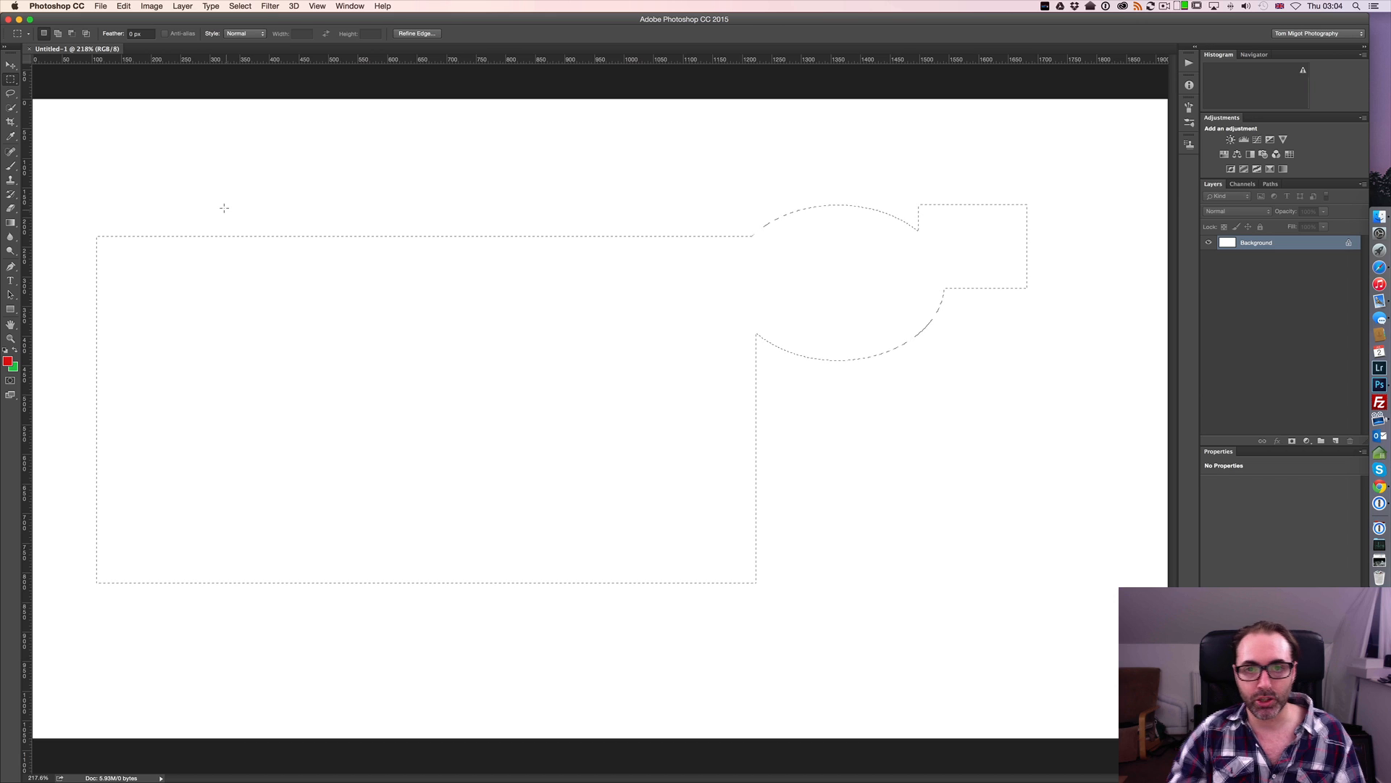
Fill the combined selection with the foreground color in Normal mode at 100% opacity and deselect it
left_click(124, 6)
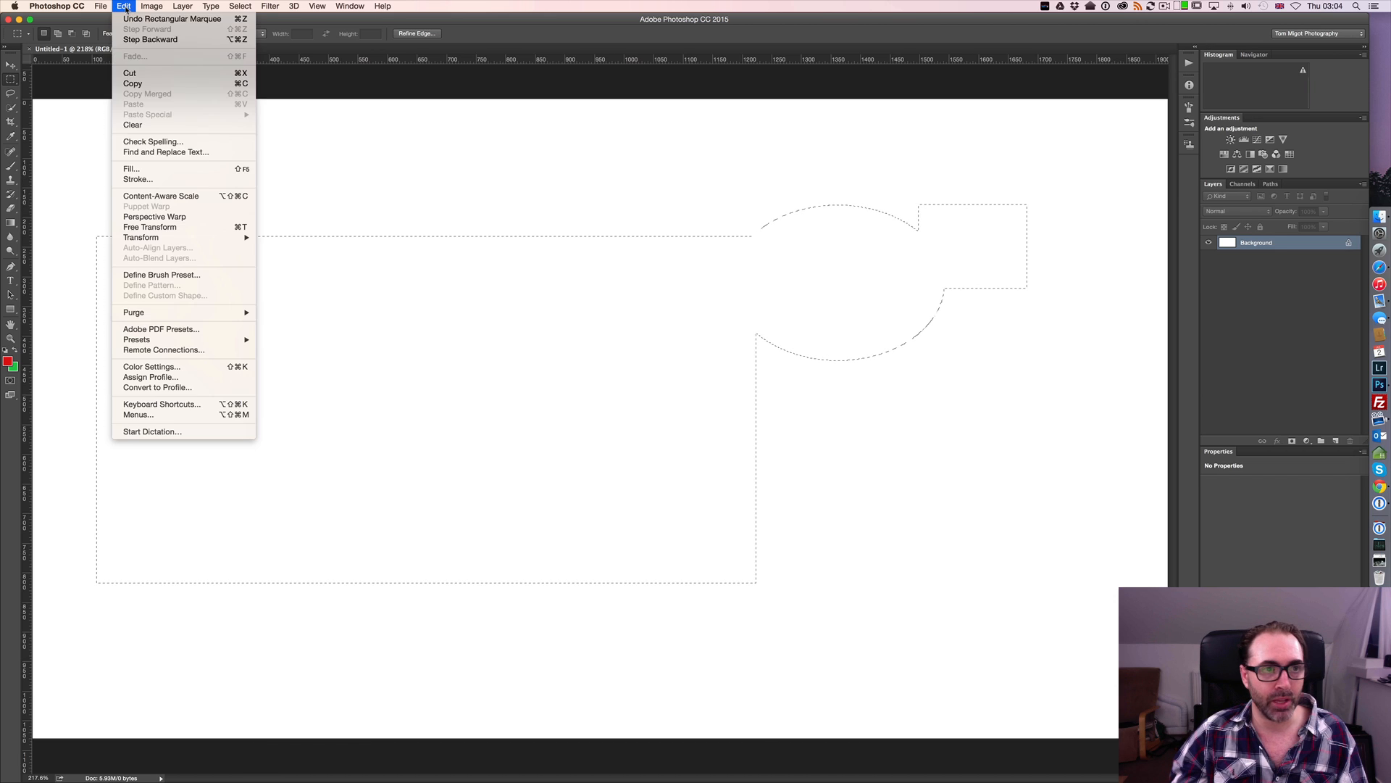
left_click(144, 168)
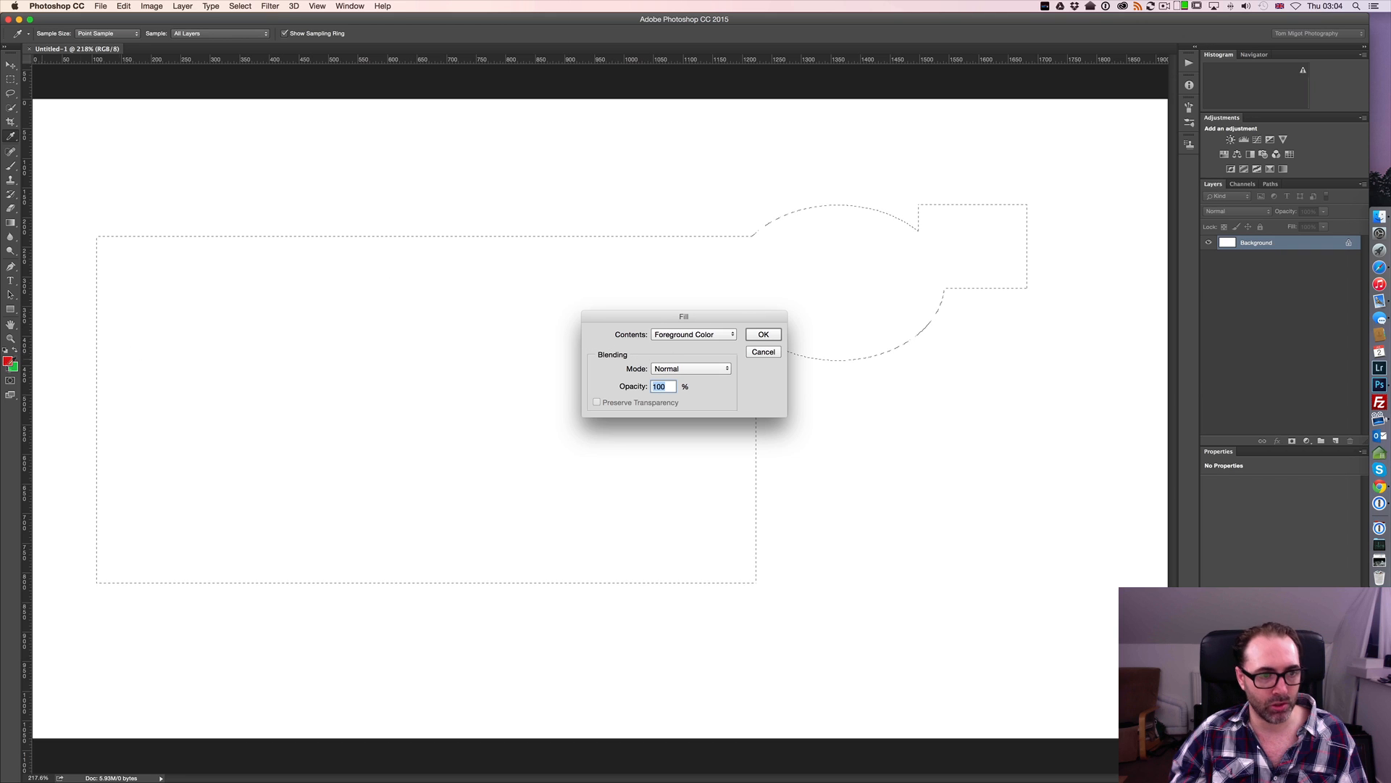
left_click(762, 335)
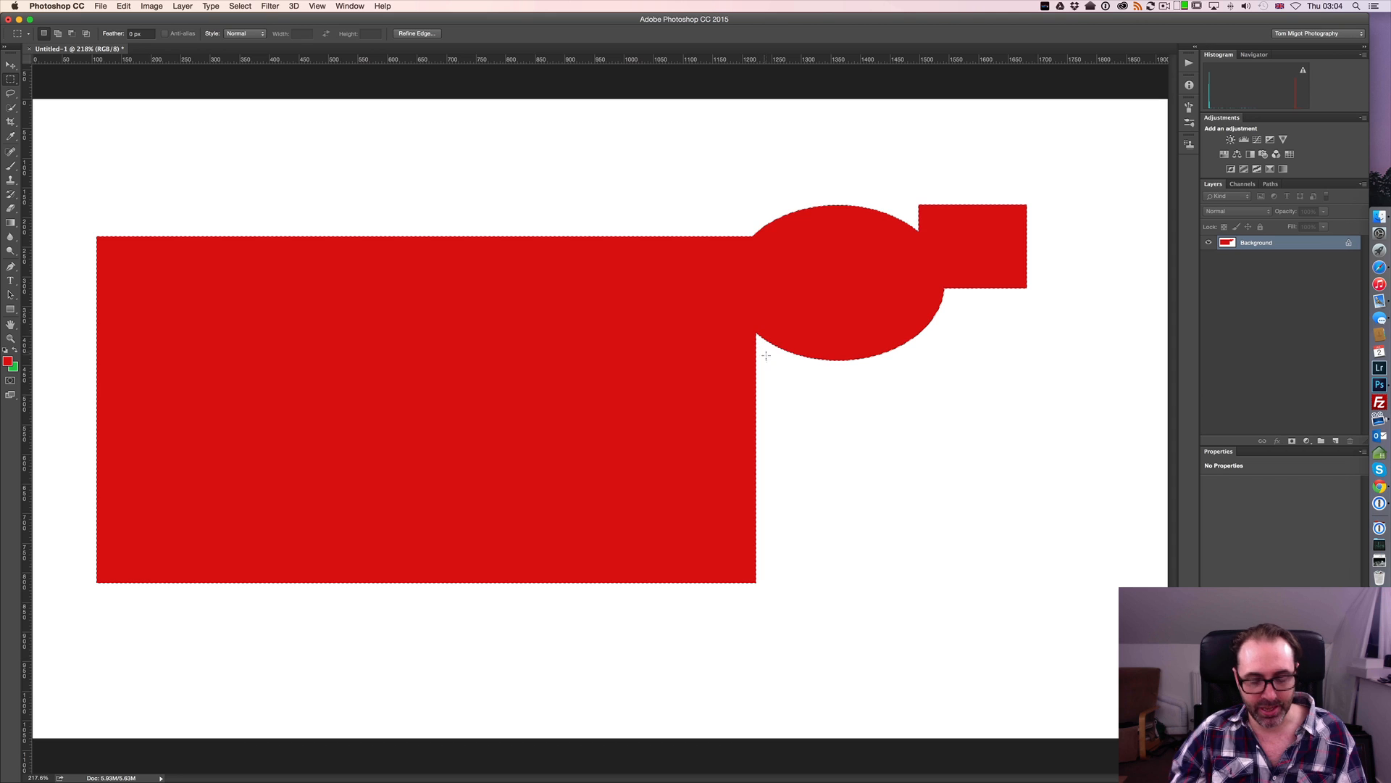
key("super")
key("super+d")
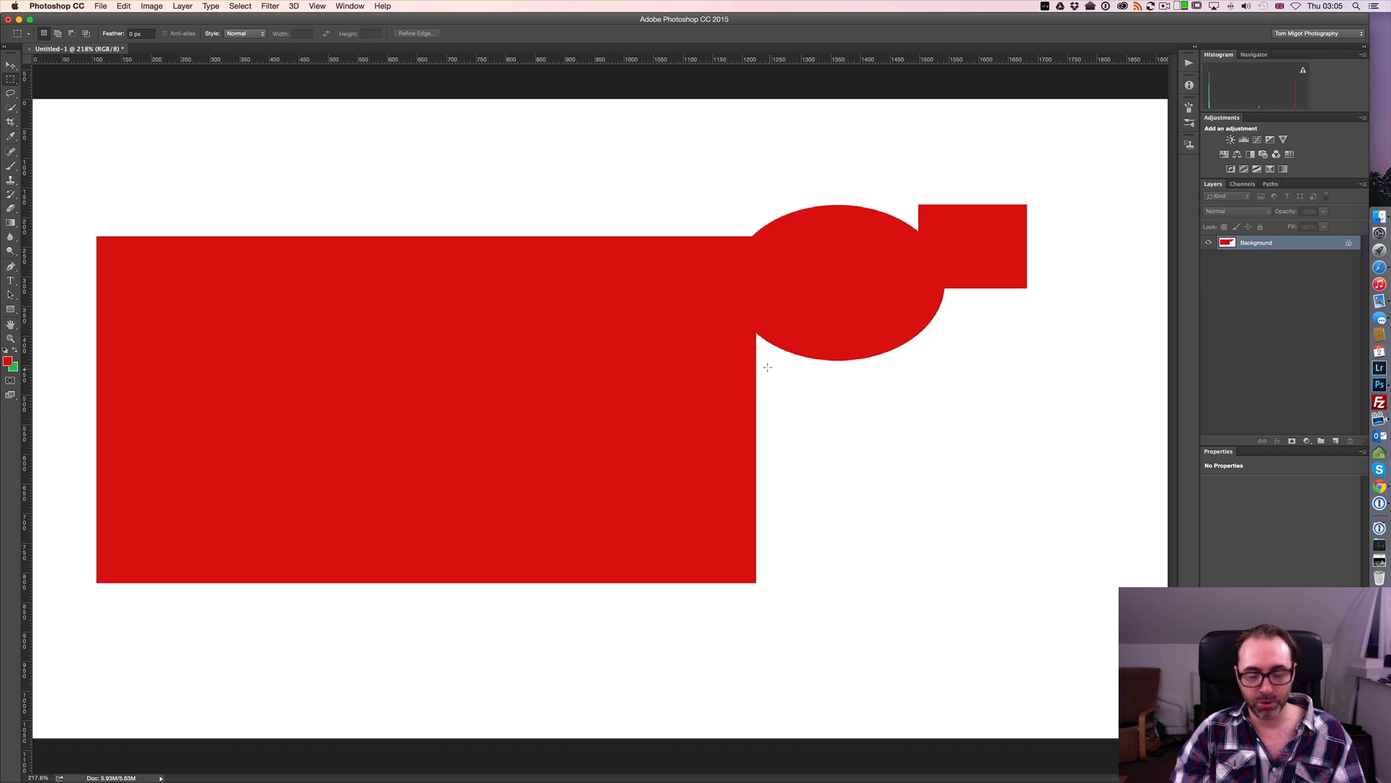
With the standard Lasso tool, draw two successive irregular freehand selections in the white area above the red rectangle
key("l")
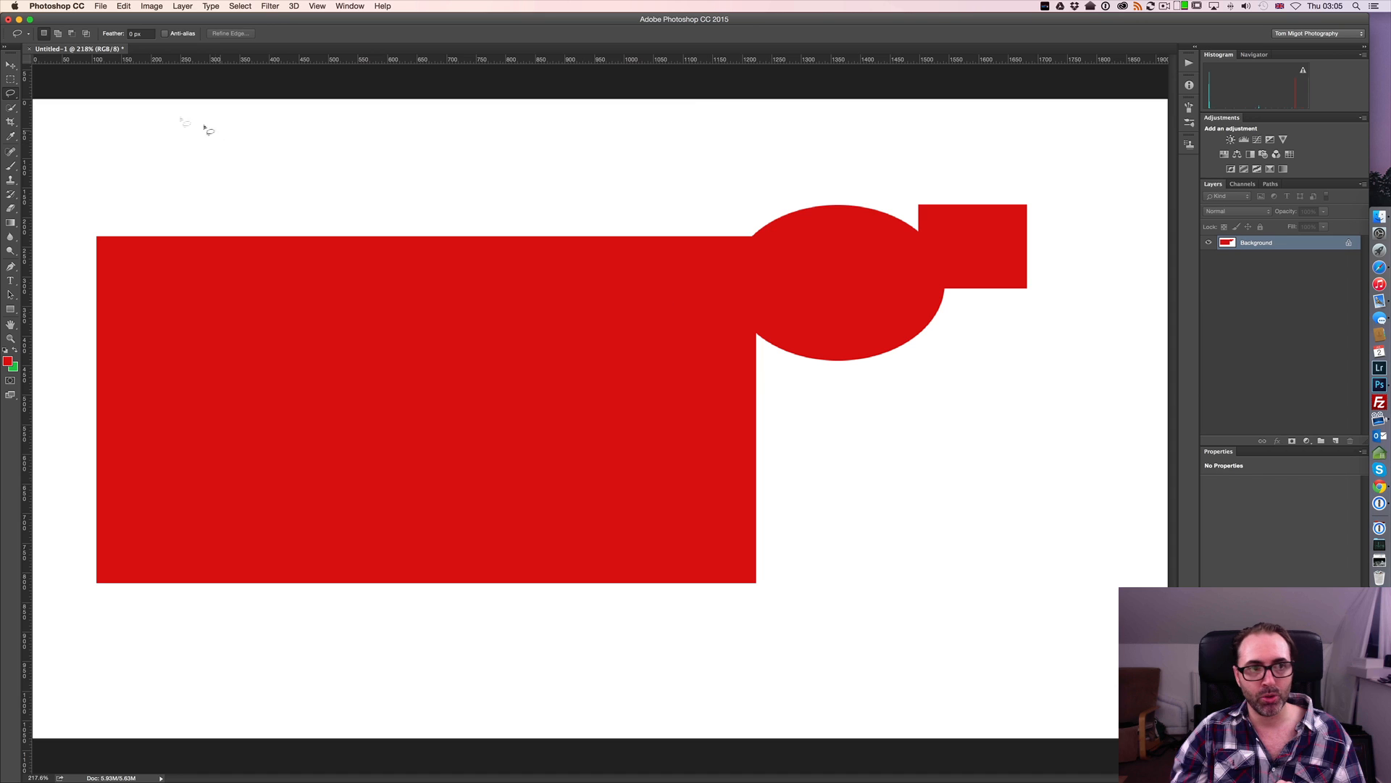
left_click(10, 95)
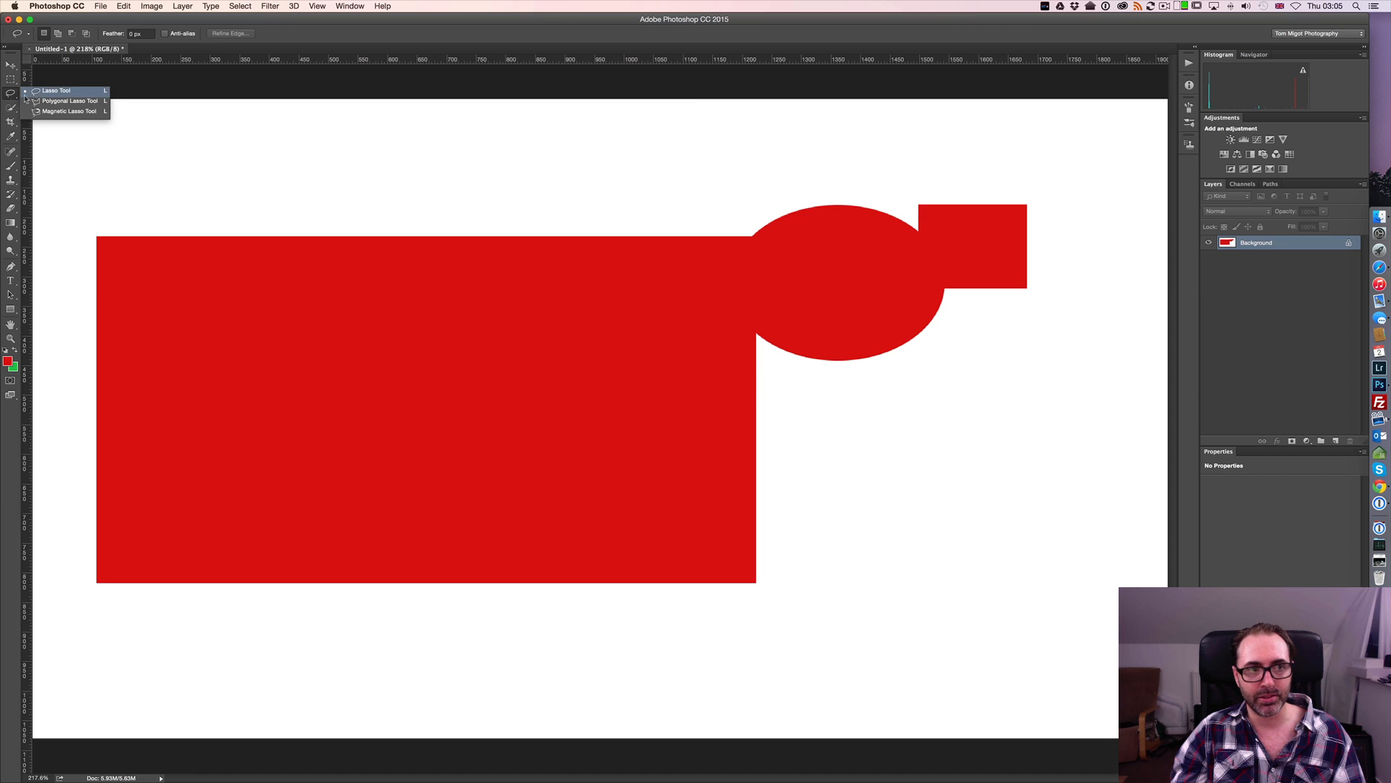
left_click(11, 96)
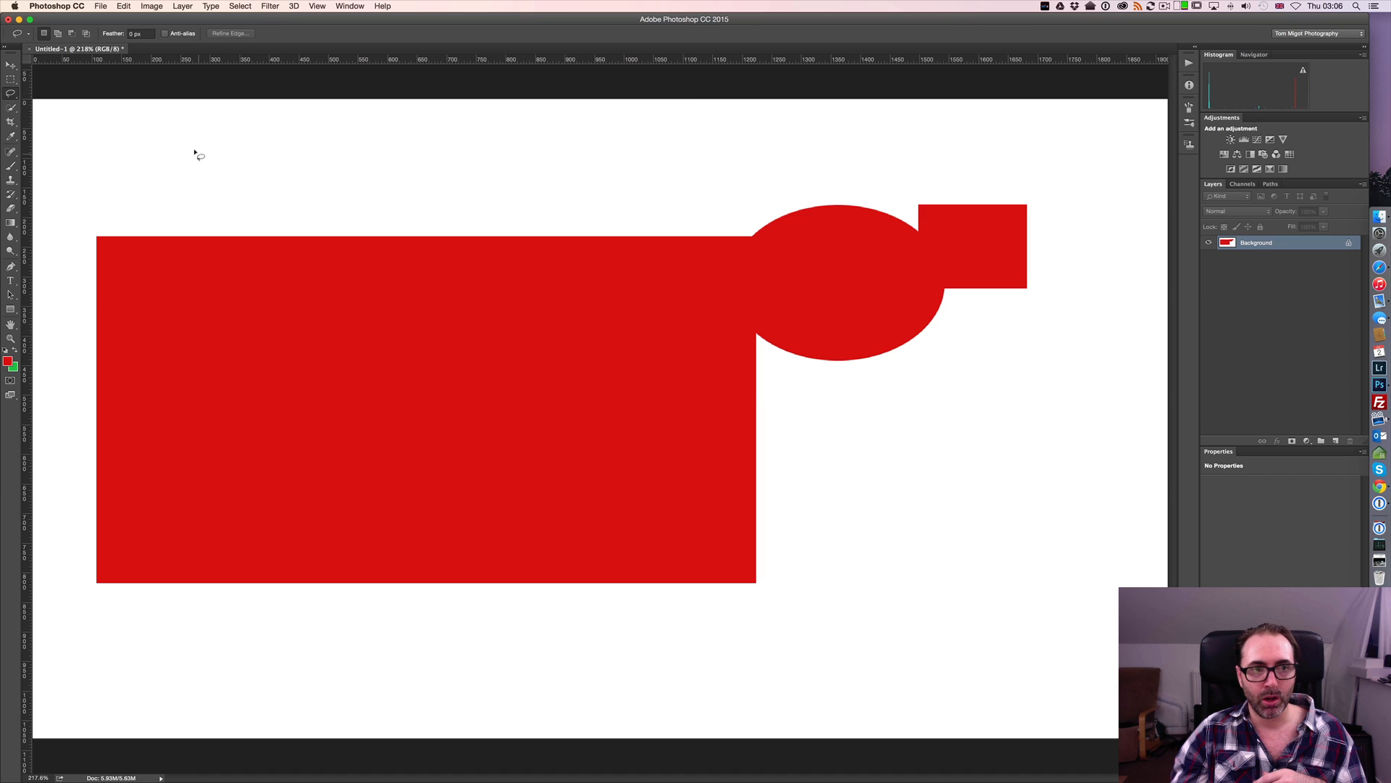
mouse_move(197, 153)
left_mouse_down()
mouse_move(346, 189)
mouse_move(404, 181)
mouse_move(433, 153)
mouse_move(359, 118)
mouse_move(140, 131)
mouse_move(197, 155)
left_mouse_up()
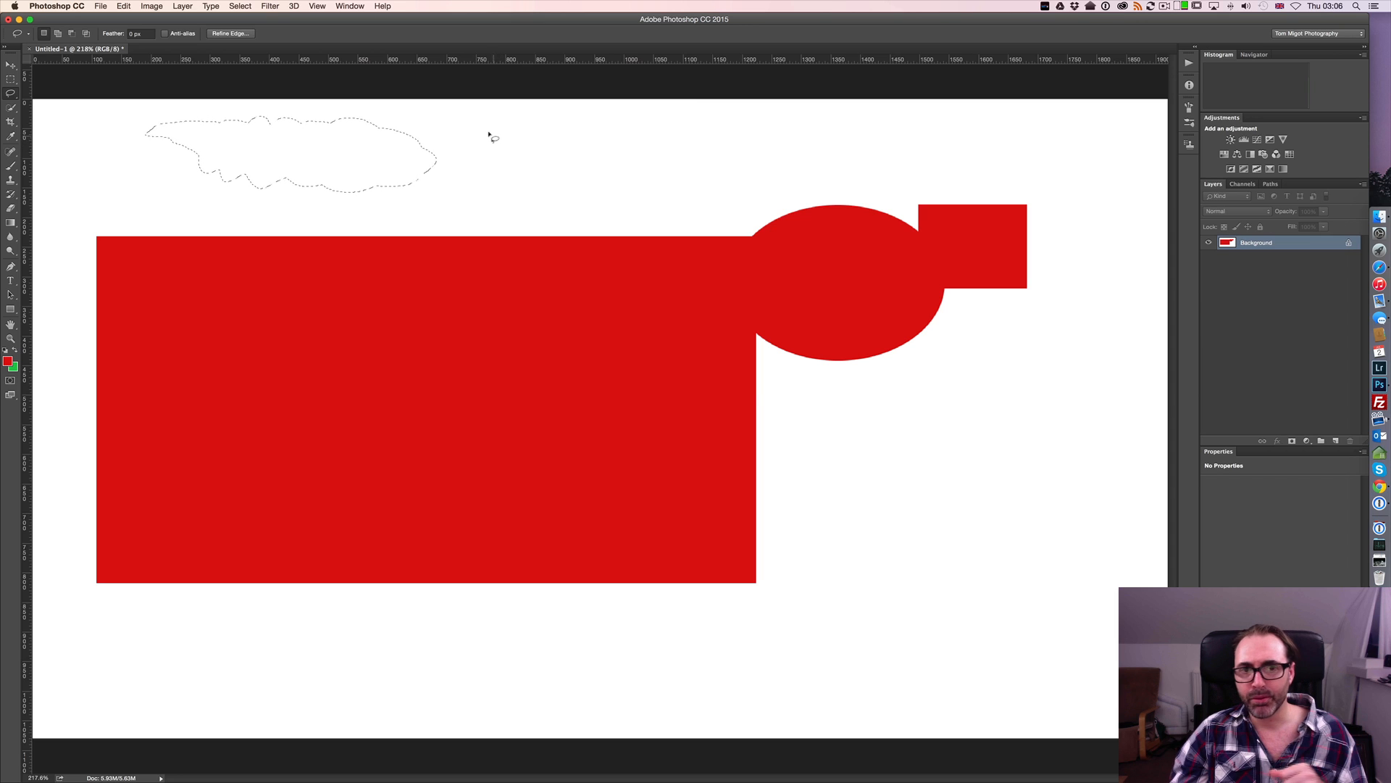
mouse_move(480, 133)
left_mouse_down()
mouse_move(476, 163)
mouse_move(512, 180)
mouse_move(676, 183)
mouse_move(717, 132)
left_mouse_up()
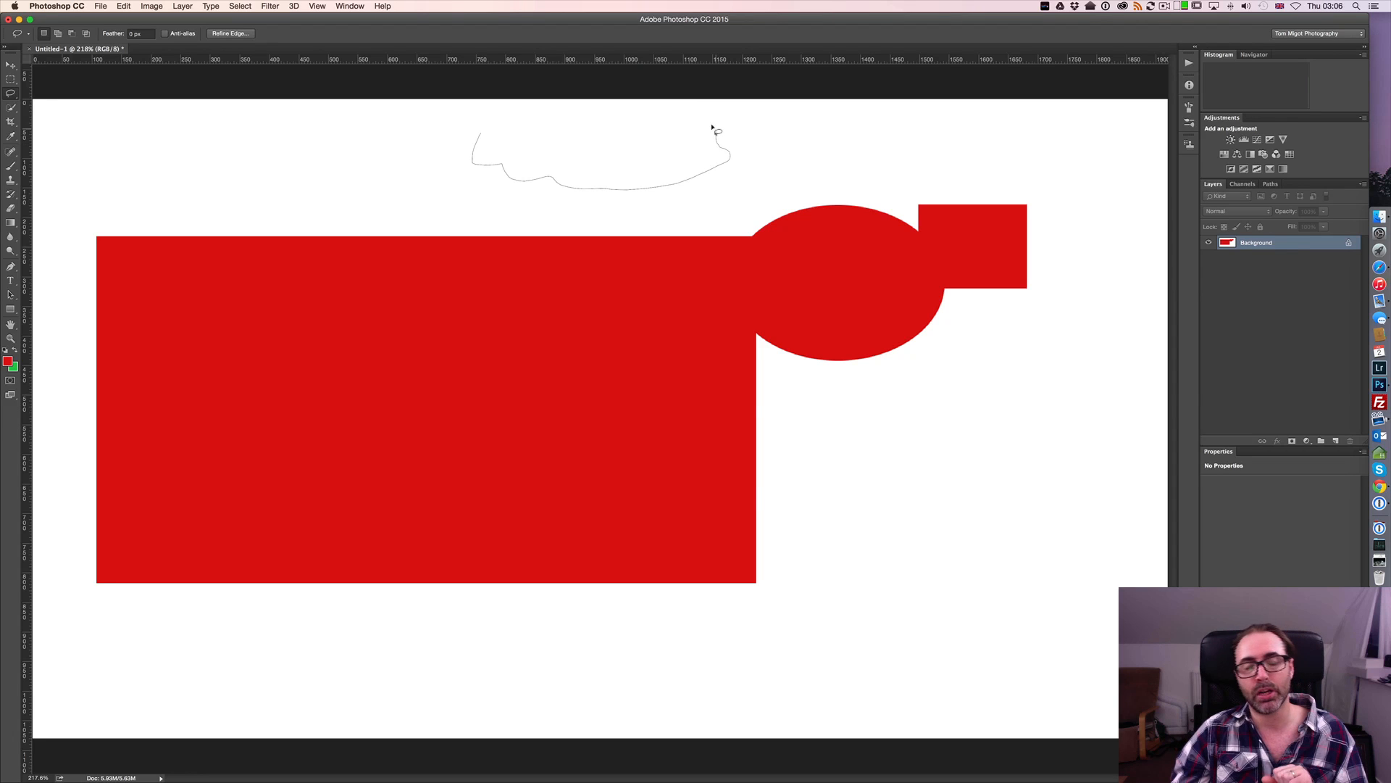
left_click_drag(713, 127, 714, 129)
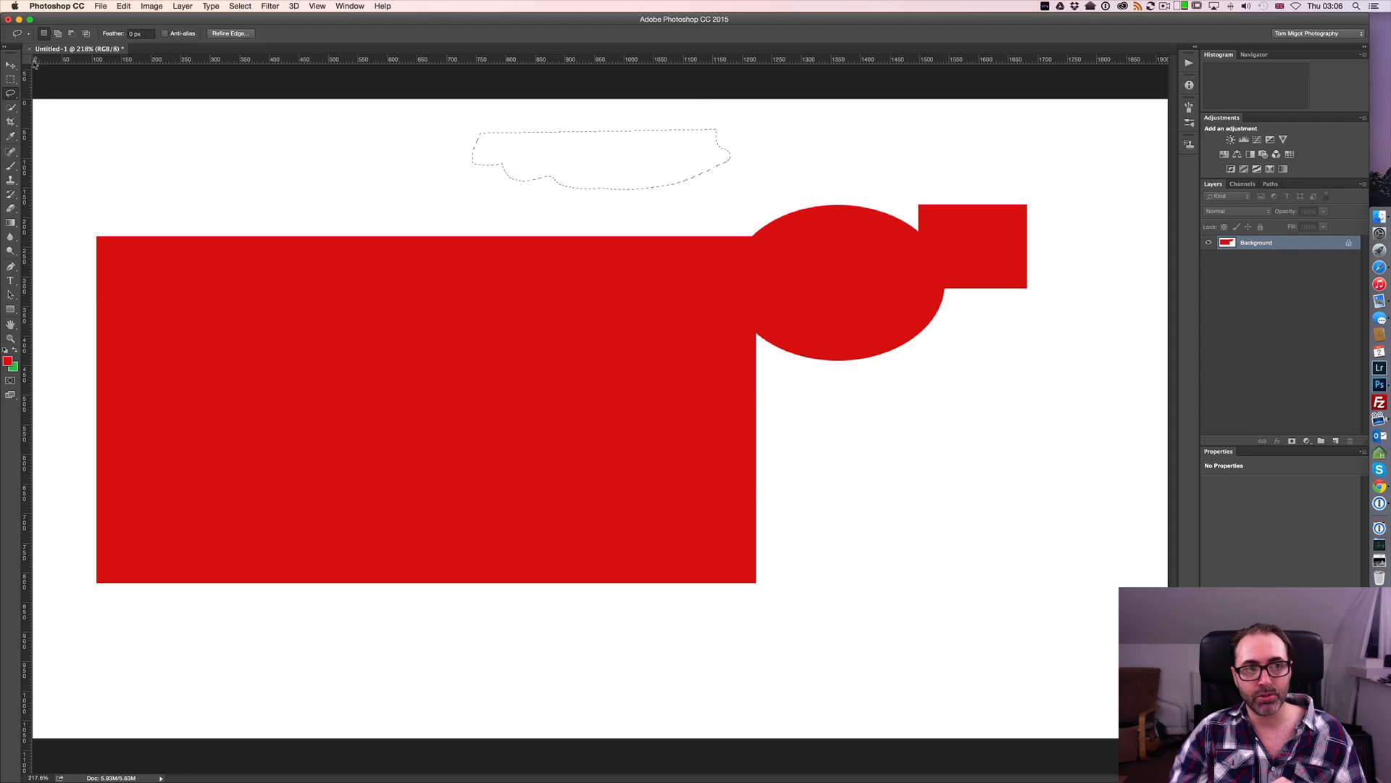
Switch briefly to the Rectangular Marquee, return to the Lasso tool, and move the freehand selection left and slightly down above the red rectangle
left_click(74, 34)
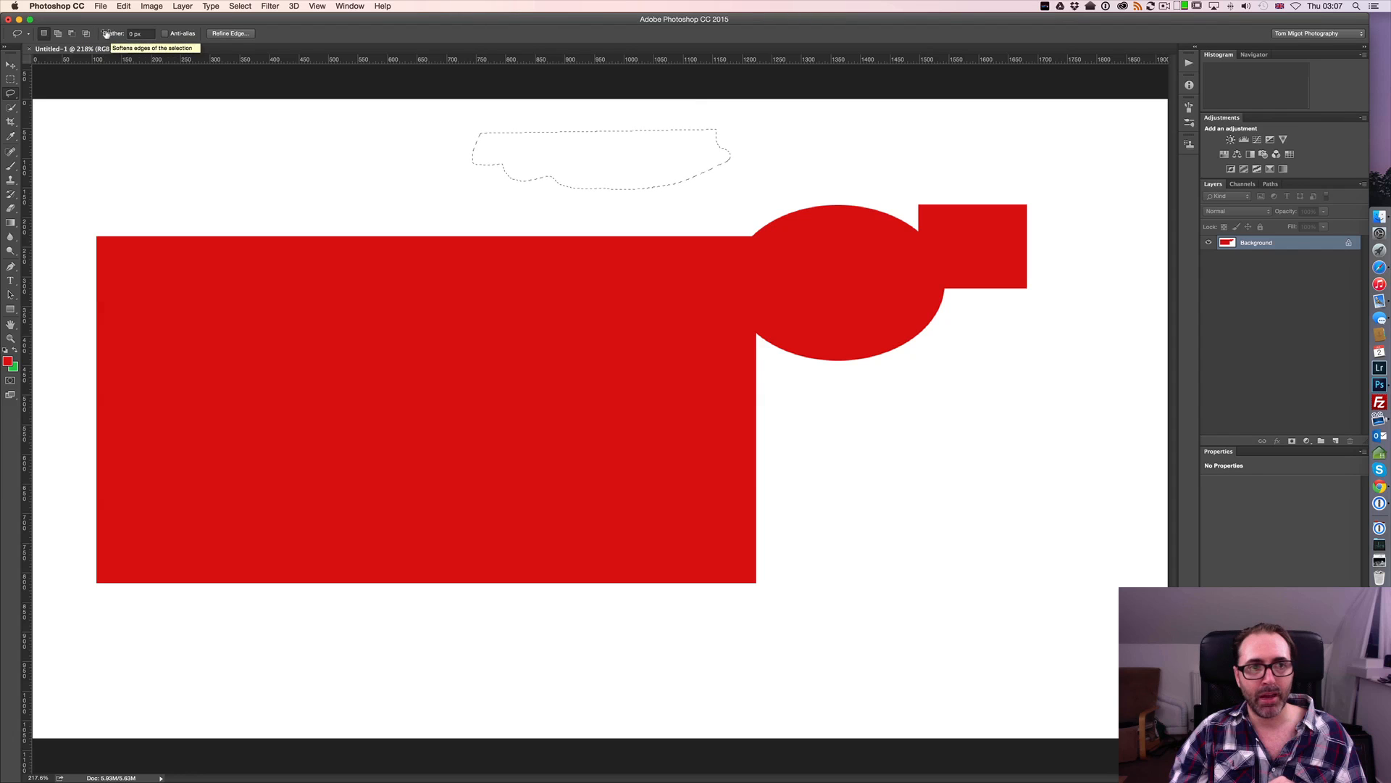
left_click(11, 81)
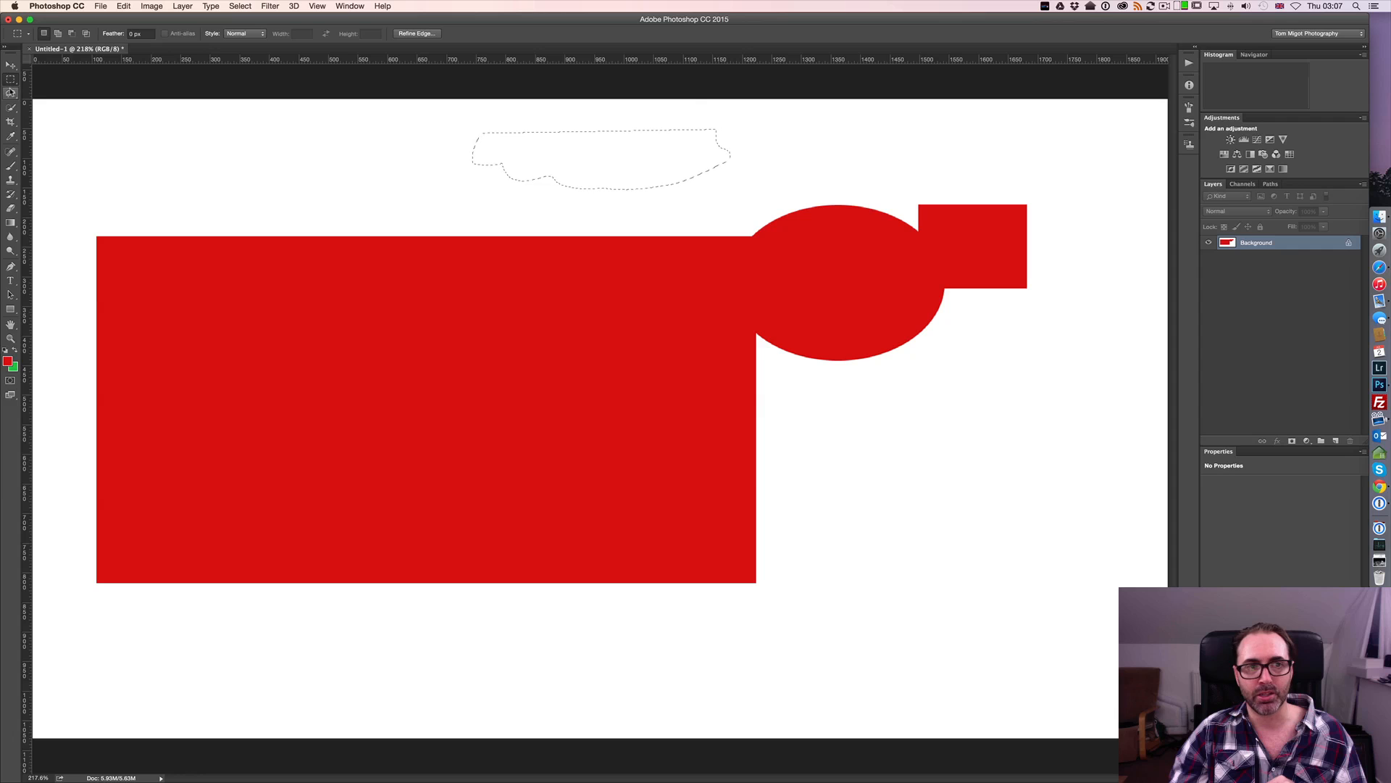
left_click(11, 92)
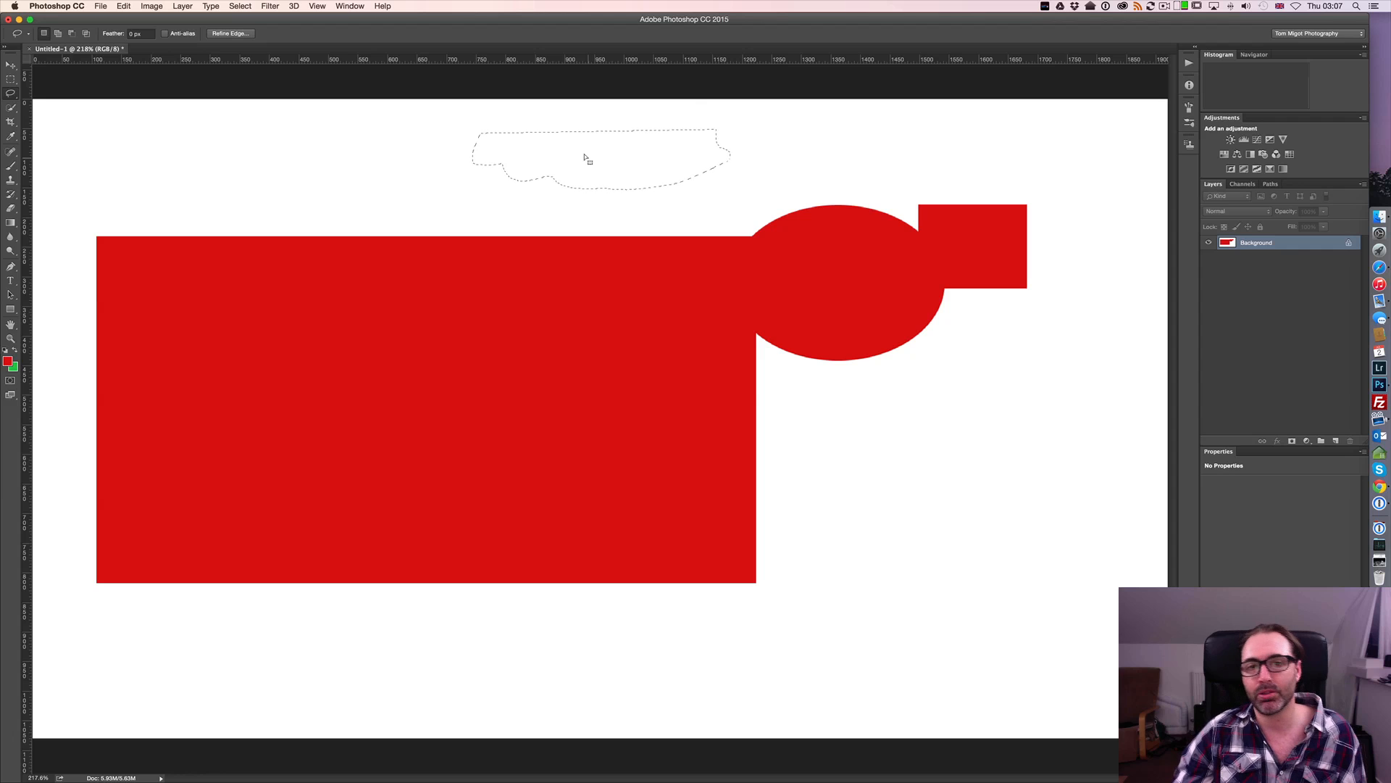
mouse_move(512, 175)
left_mouse_down()
mouse_move(565, 194)
mouse_move(571, 251)
mouse_move(450, 205)
mouse_move(526, 240)
mouse_move(468, 178)
left_mouse_up()
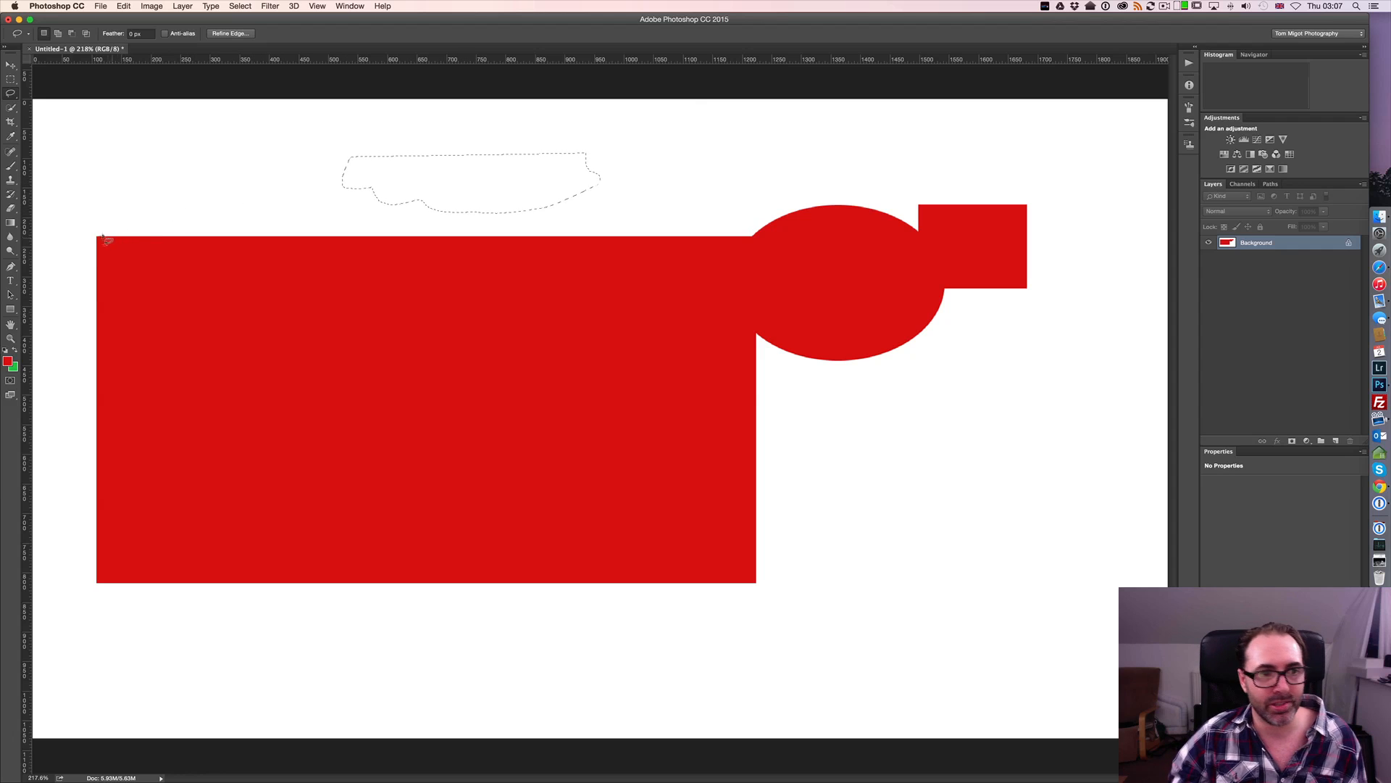
Try to trace the upper edge of the red rectangle freehand with the Lasso tool and clear the selection
left_click_drag(92, 235, 209, 236)
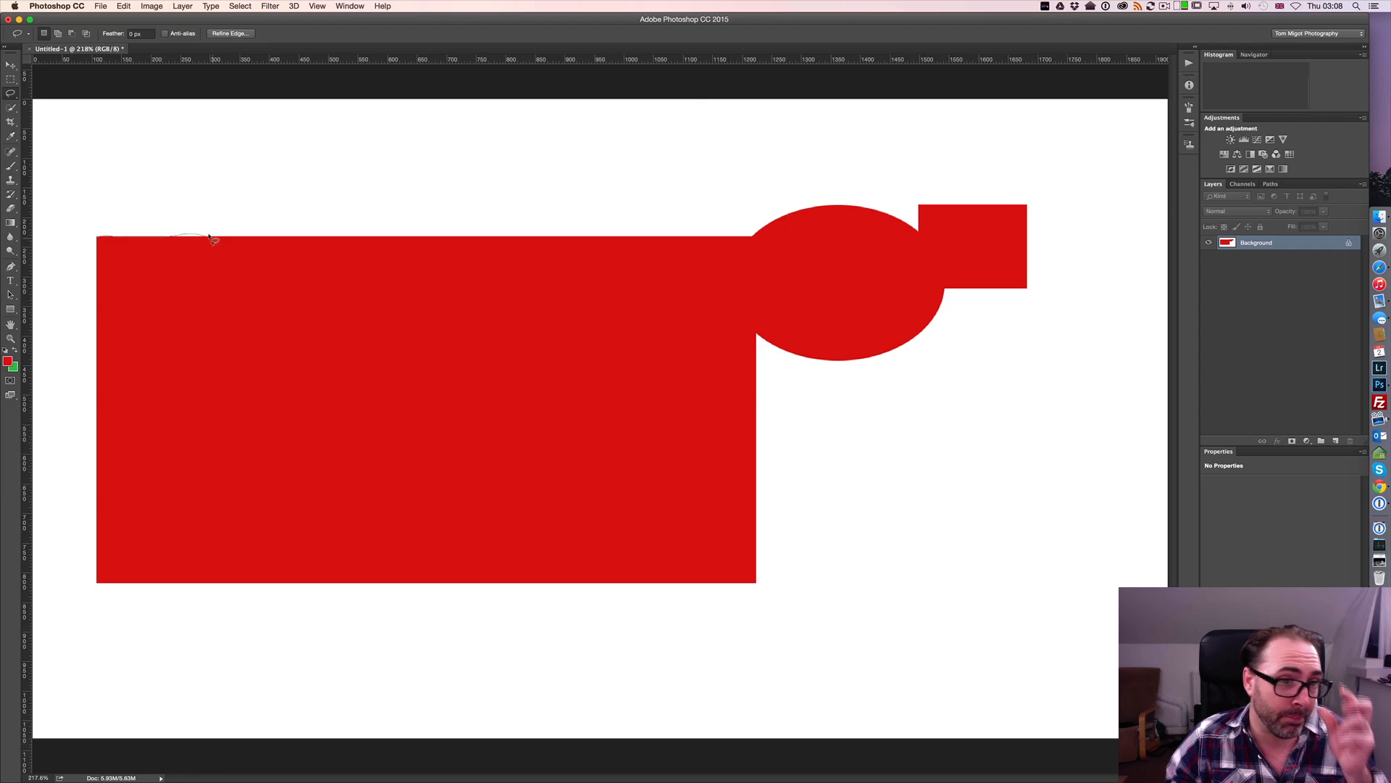
left_click_drag(209, 236, 318, 234)
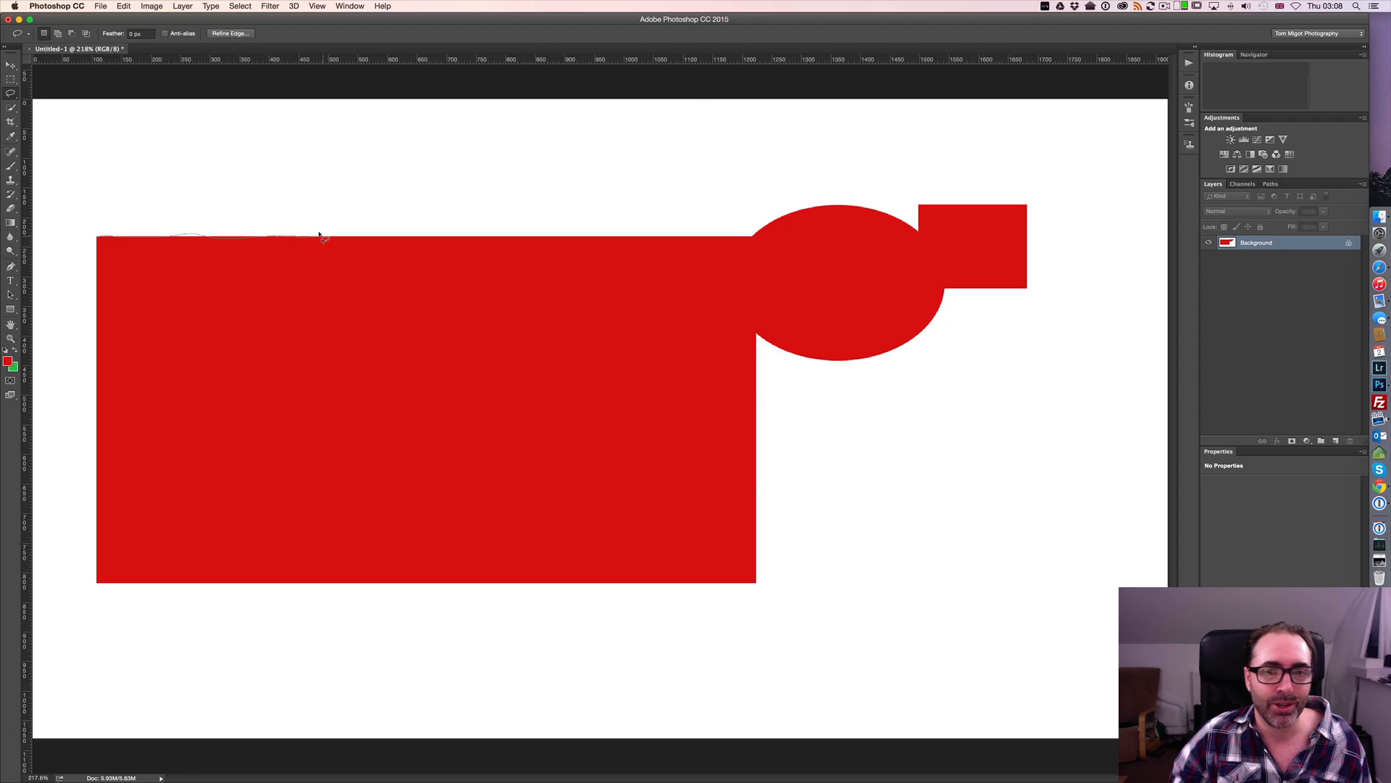
left_click_drag(319, 234, 333, 234)
key("super+d")
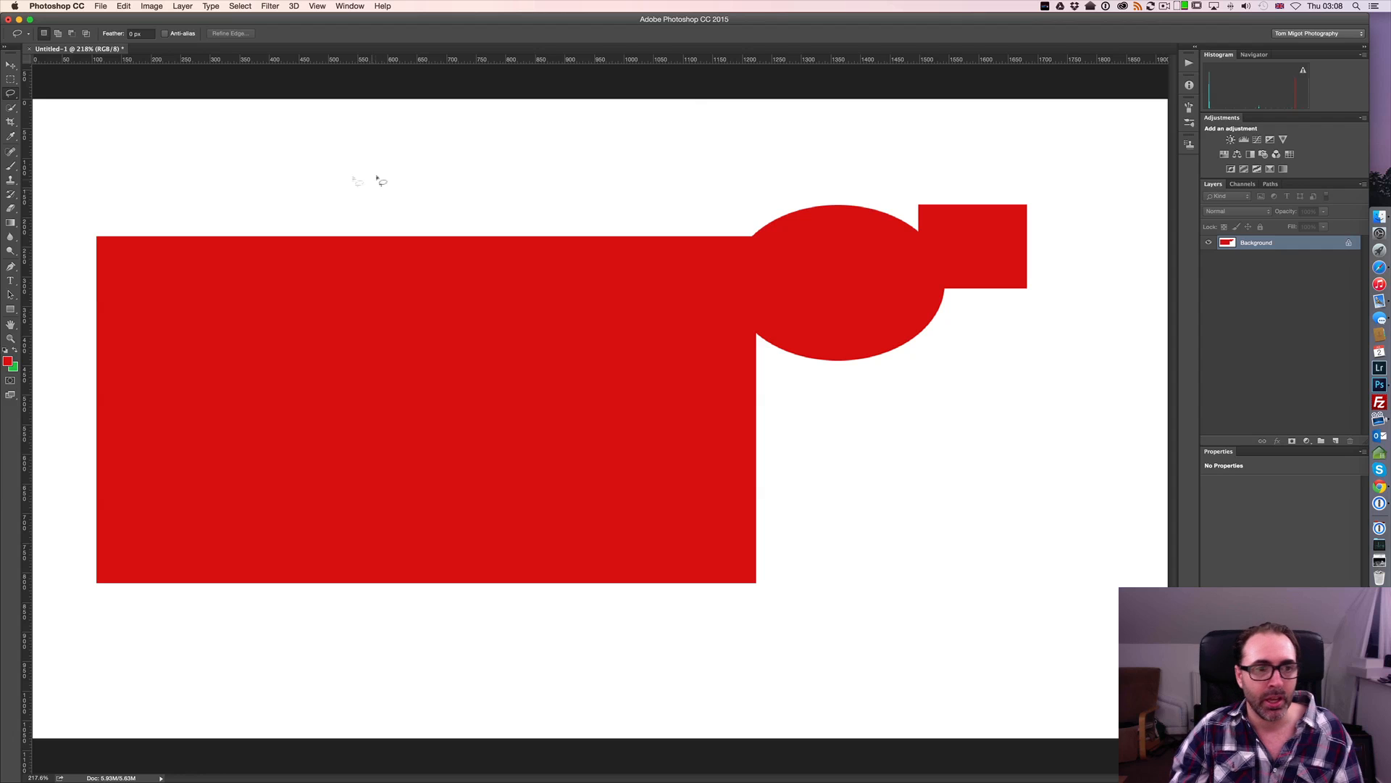
Draw a loose freehand lasso selection around the entire red shape, leaving a white margin on all sides
mouse_move(99, 201)
left_mouse_down()
mouse_move(71, 588)
mouse_move(484, 664)
mouse_move(1007, 539)
mouse_move(1070, 317)
mouse_move(1043, 186)
mouse_move(868, 176)
left_mouse_up()
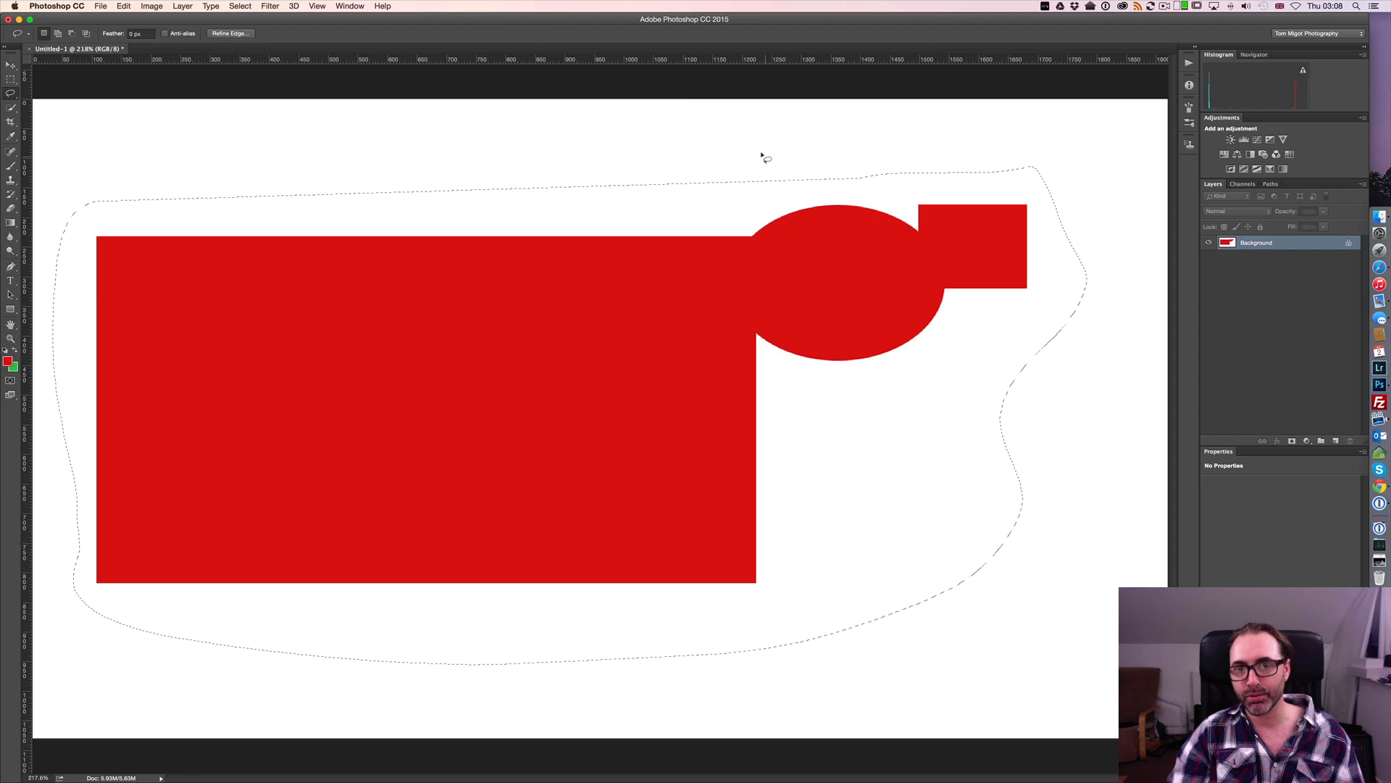
Clear the loose selection and draw a closed Polygonal Lasso selection in the white area above the rectangle's left end, finishing at its starting point
key("super")
key("super+d")
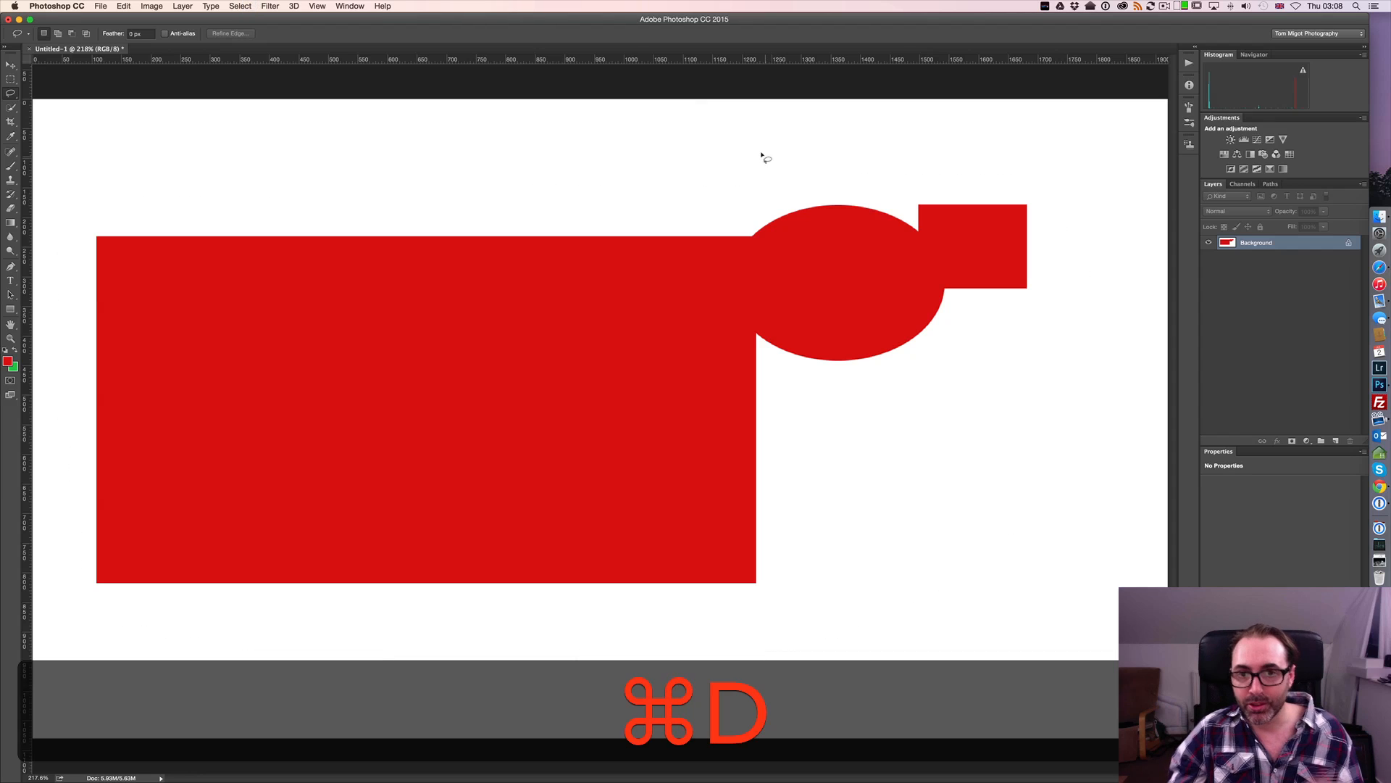
left_click_drag(10, 93, 45, 106)
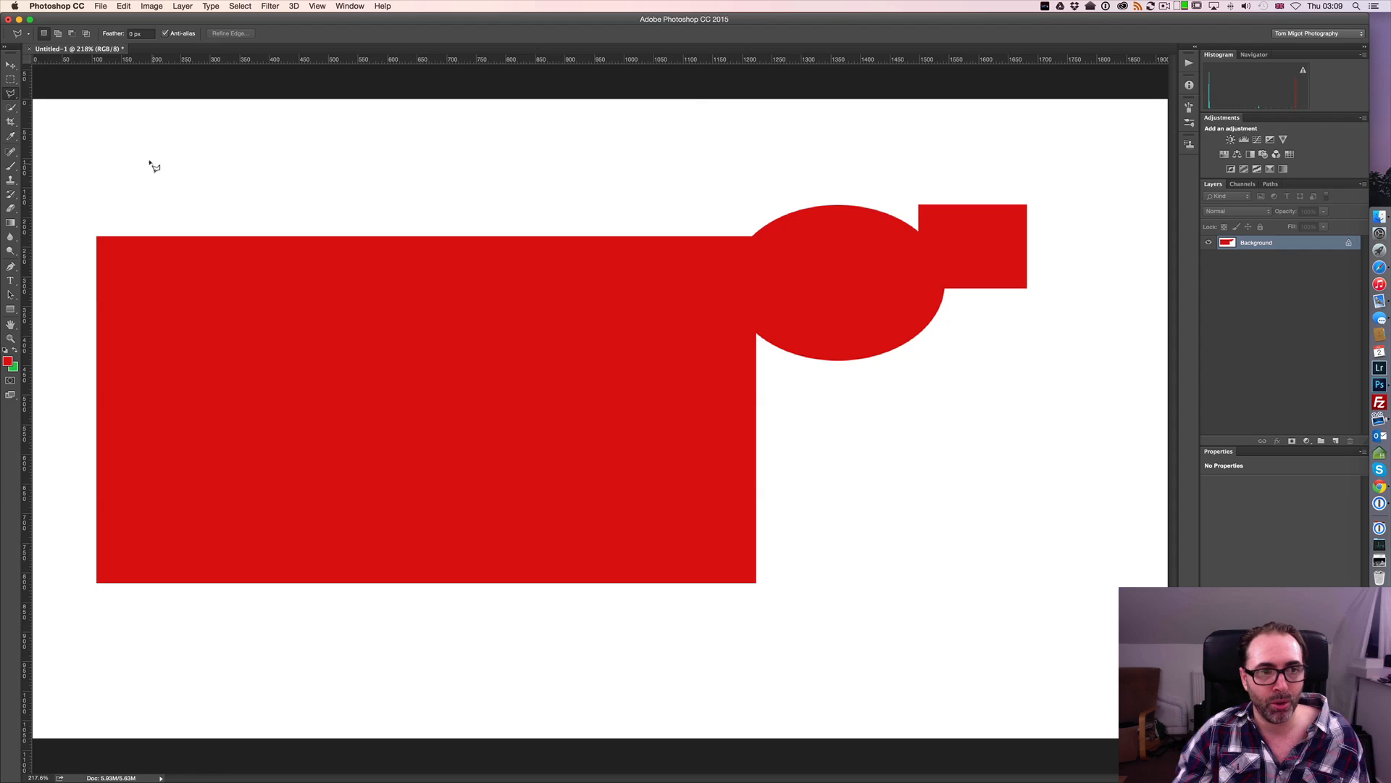
left_click(148, 161)
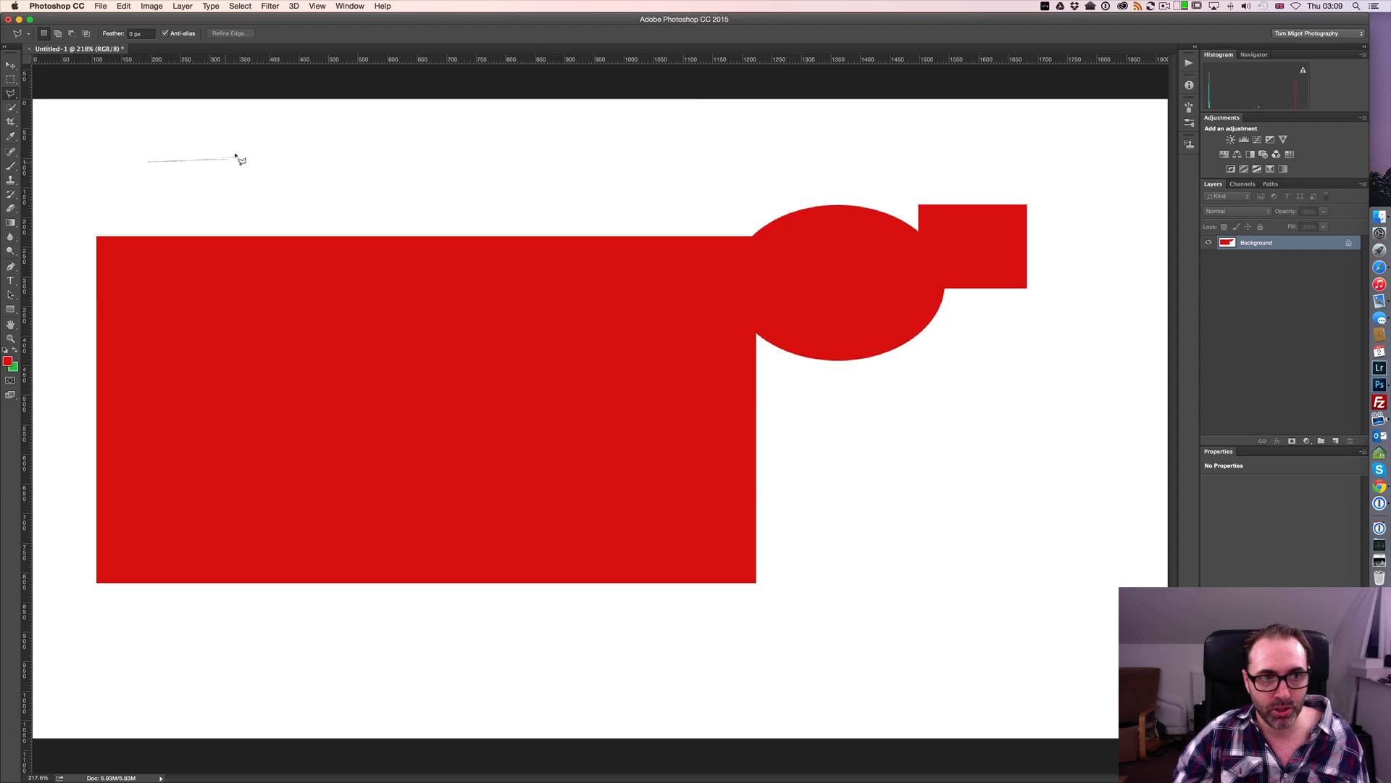
left_click(287, 163)
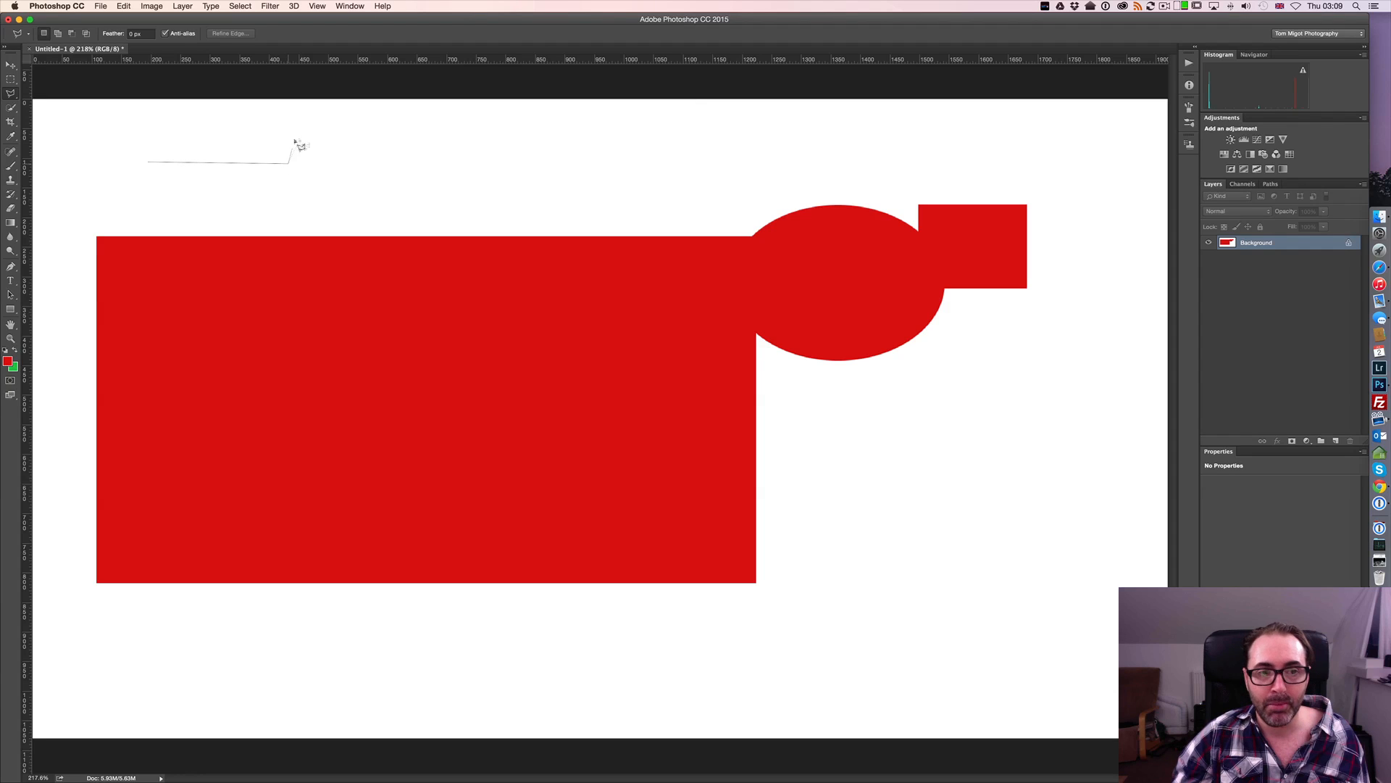
left_click(228, 131)
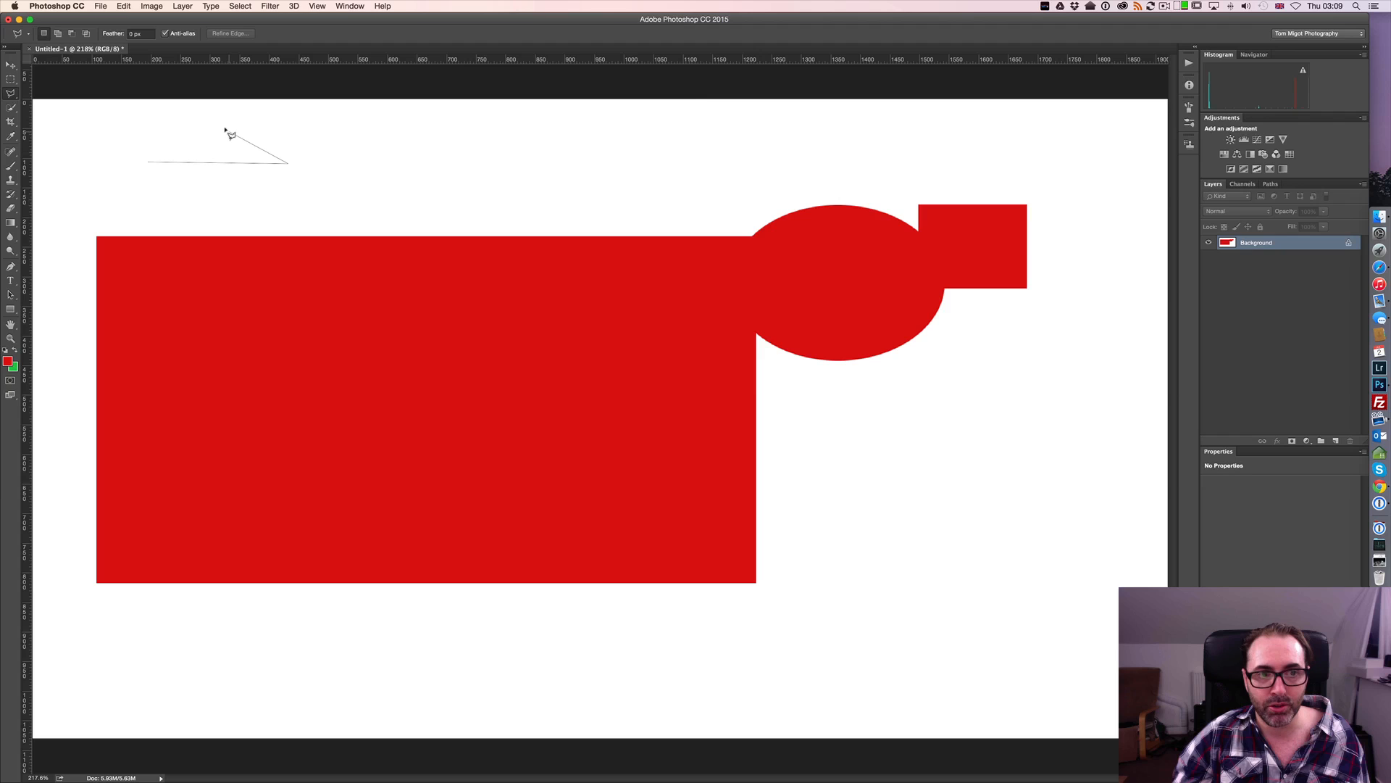
left_click(106, 123)
left_click(82, 154)
left_click(99, 192)
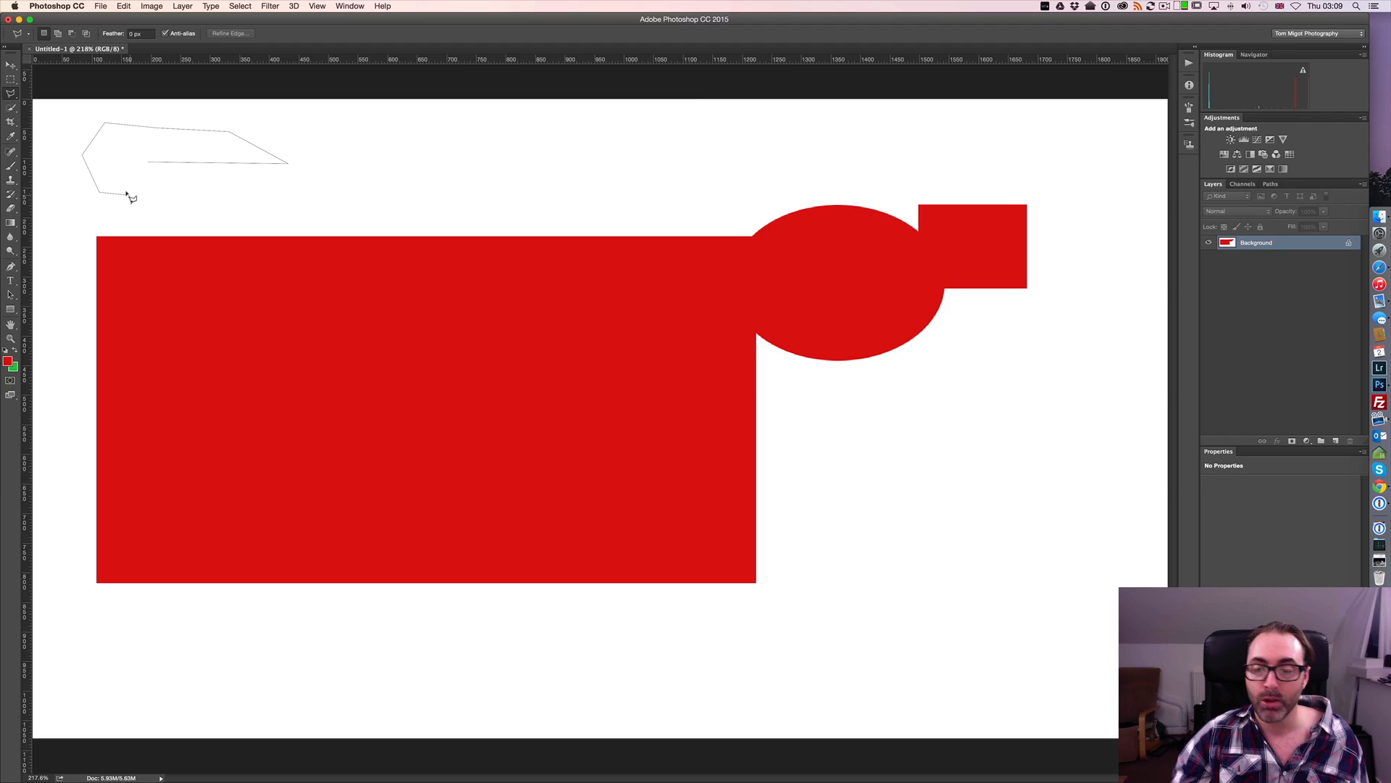
left_click(130, 194)
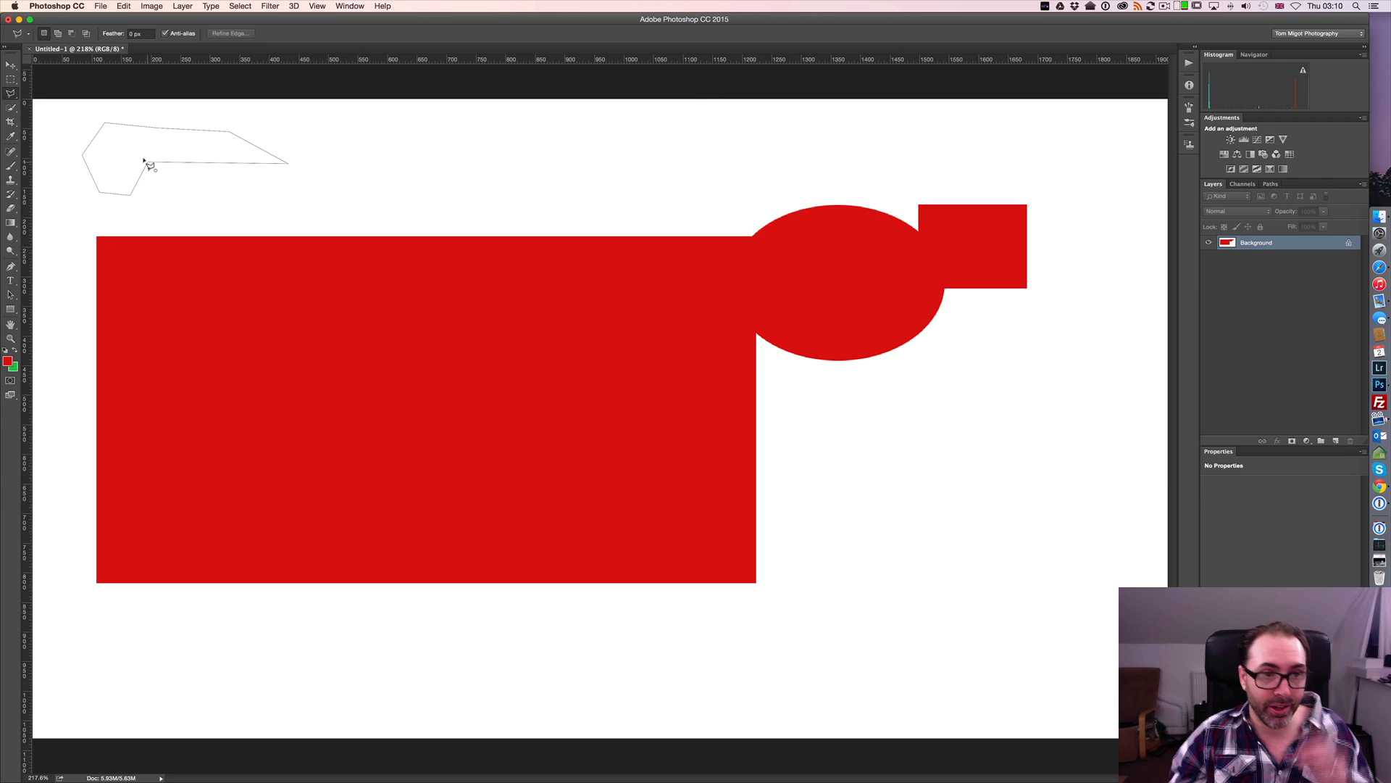
left_click(145, 160)
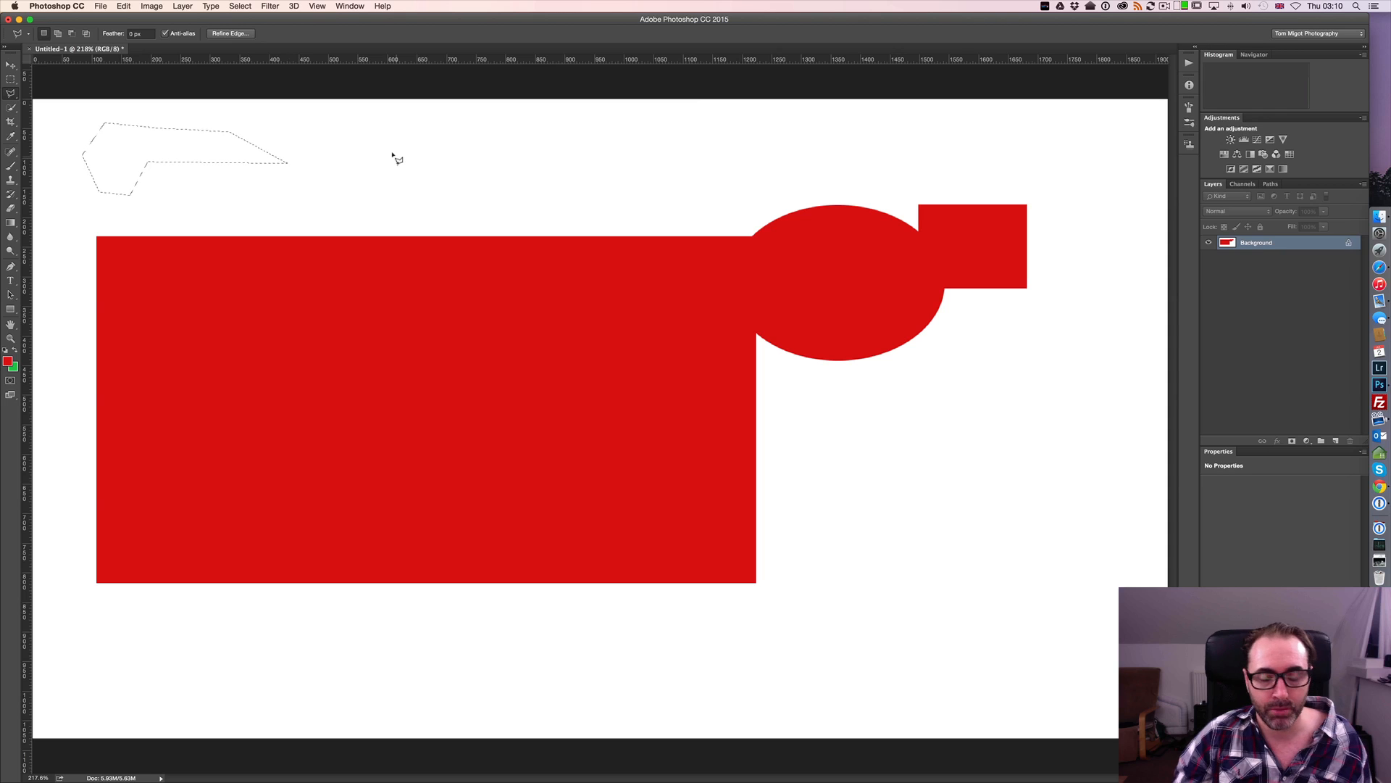
Replace the selection with a polygonal one above the rectangle's right half, with a zigzag lower edge and an automatically closed straight upper edge
key("super+d")
left_click(385, 147)
left_click(410, 201)
left_click(521, 175)
left_click(562, 216)
left_click(603, 190)
left_click(667, 211)
left_click(699, 157)
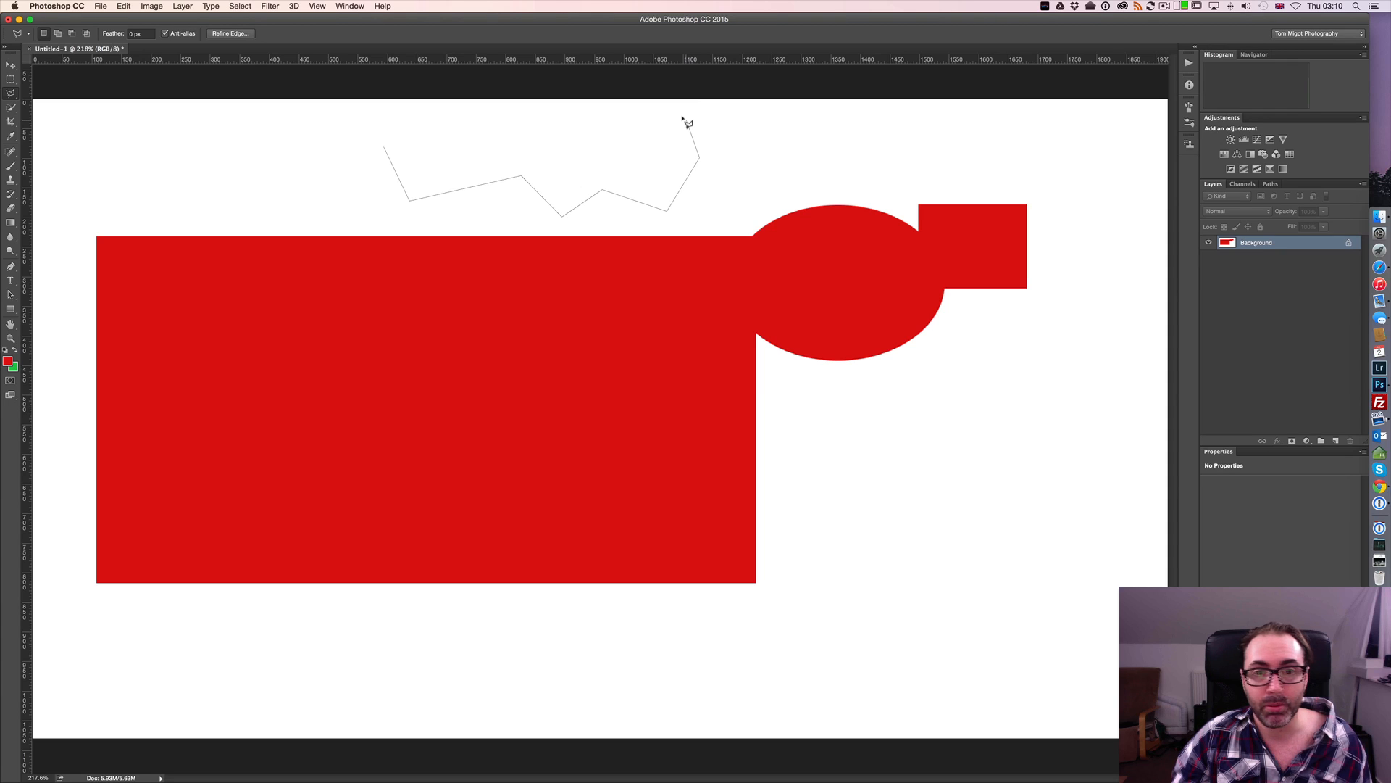
double_click(686, 121)
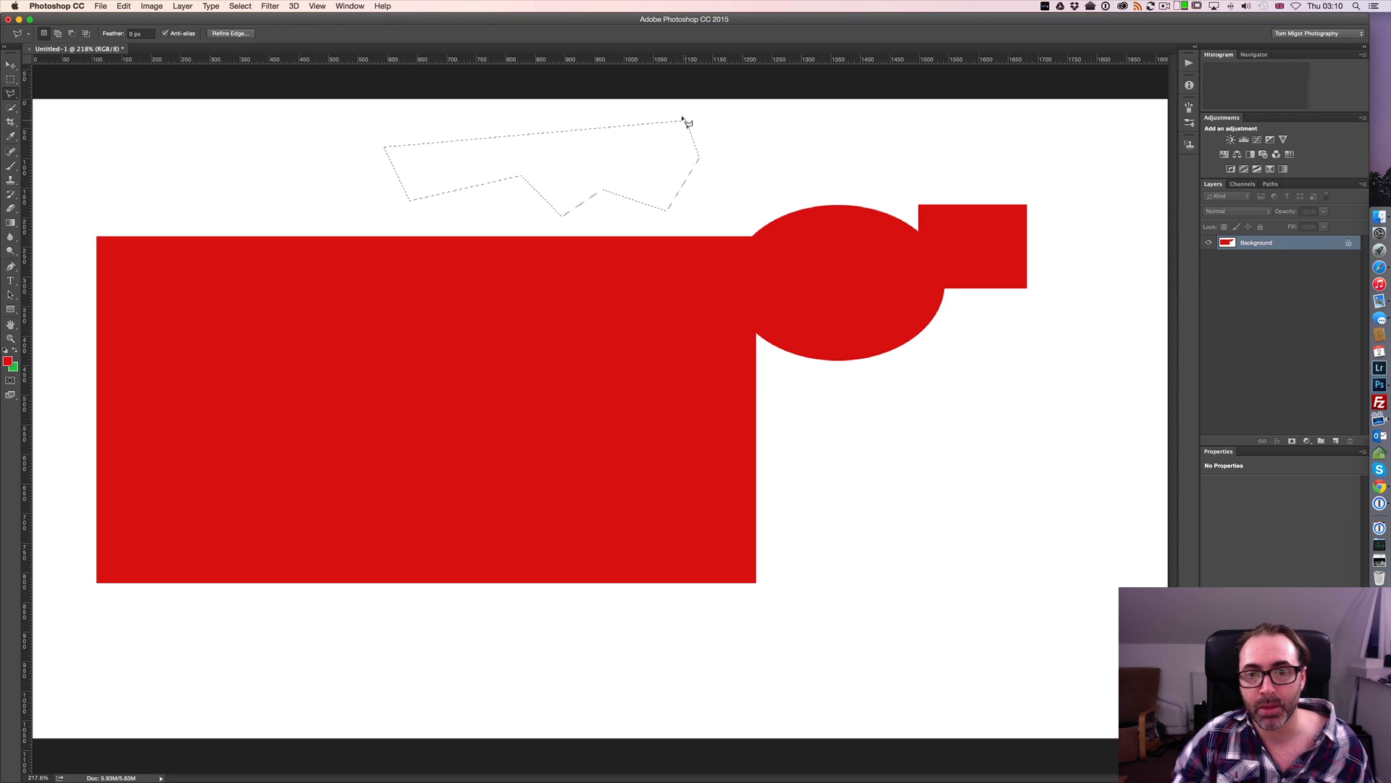
Draw a new polygonal selection over the rectangle's upper-left edge, with a jagged lower side dipping into the red, and close it automatically
left_click(124, 174)
left_click(175, 225)
left_click(205, 172)
left_click(246, 244)
left_click(303, 227)
left_click(370, 230)
left_click(393, 275)
left_click(464, 221)
left_click(460, 151)
left_click(385, 131)
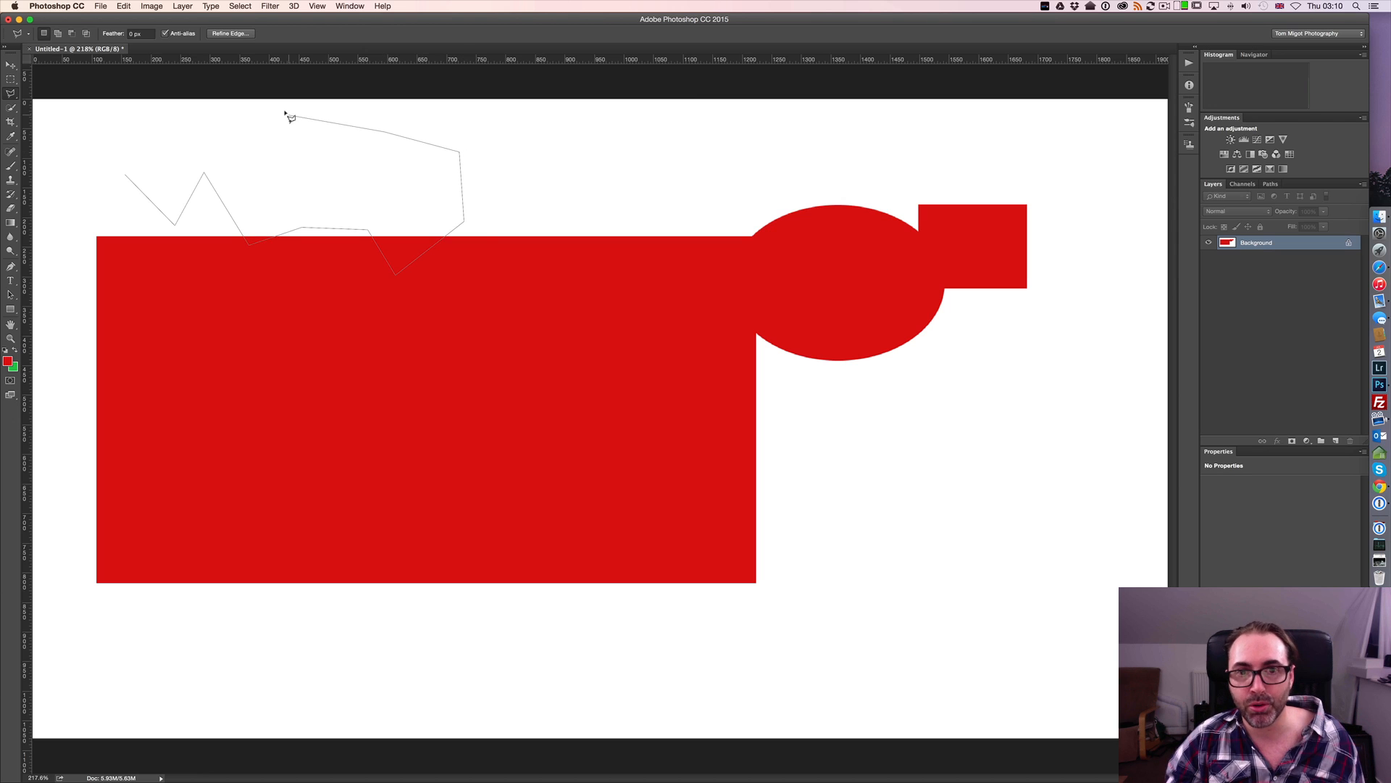
key("super")
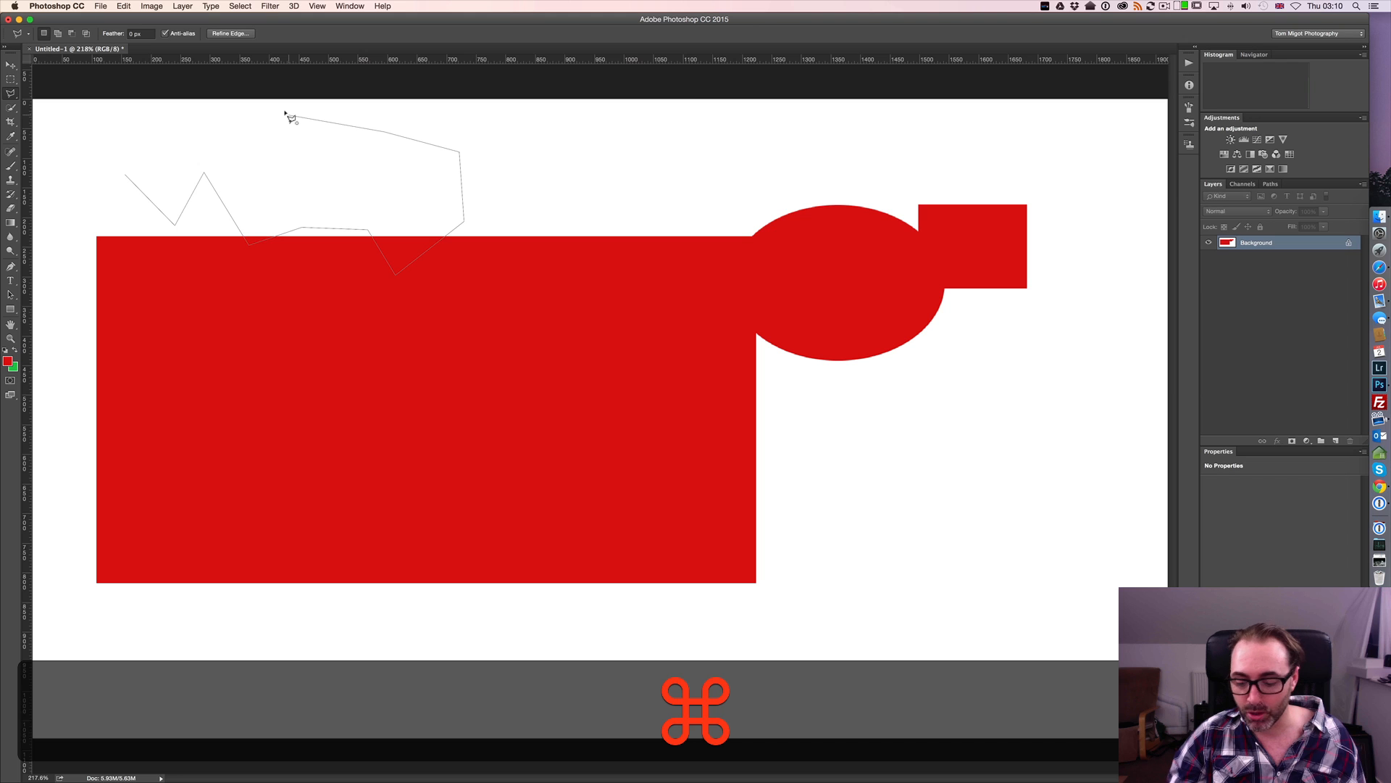
key("super+Return")
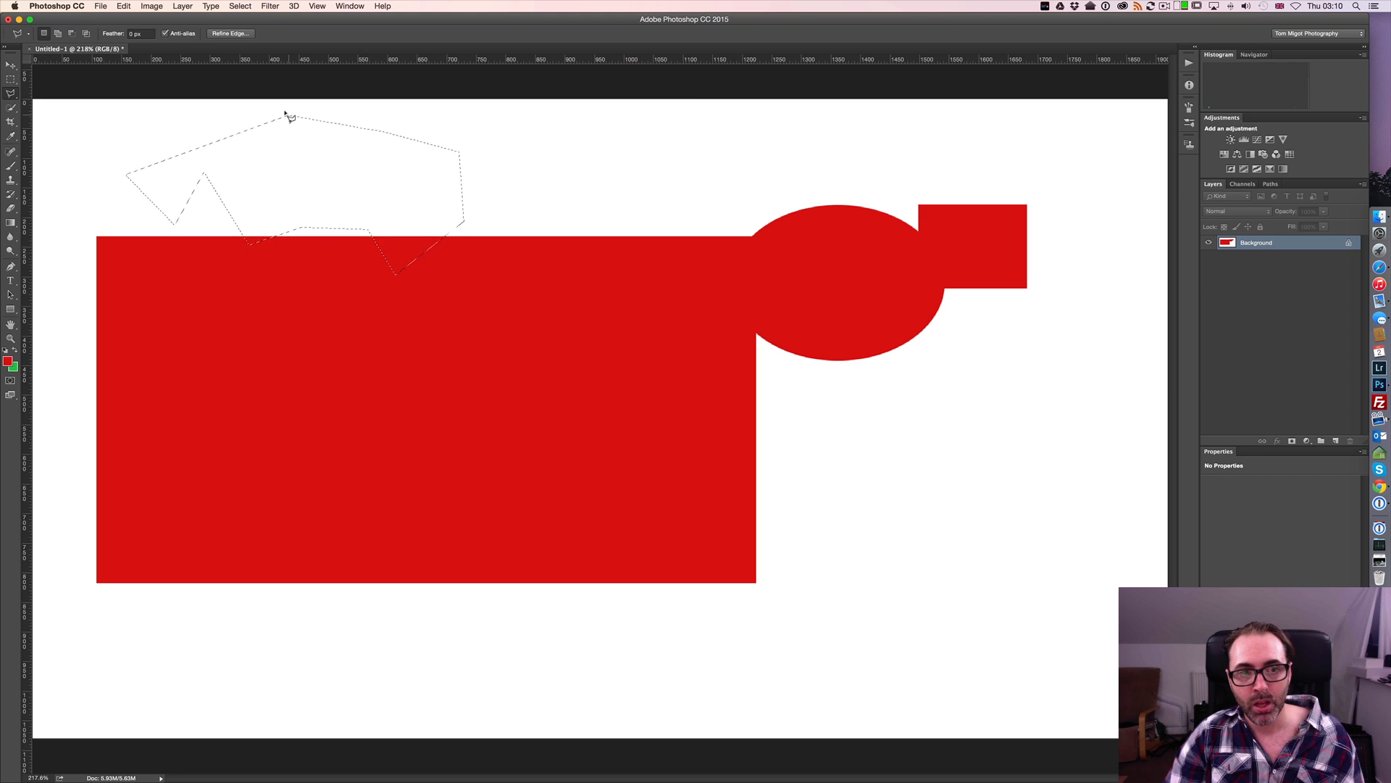
Try to draw a zigzag polygonal outline from above the rectangle, across the red shape and down into the white area below the ellipse
left_click(484, 178)
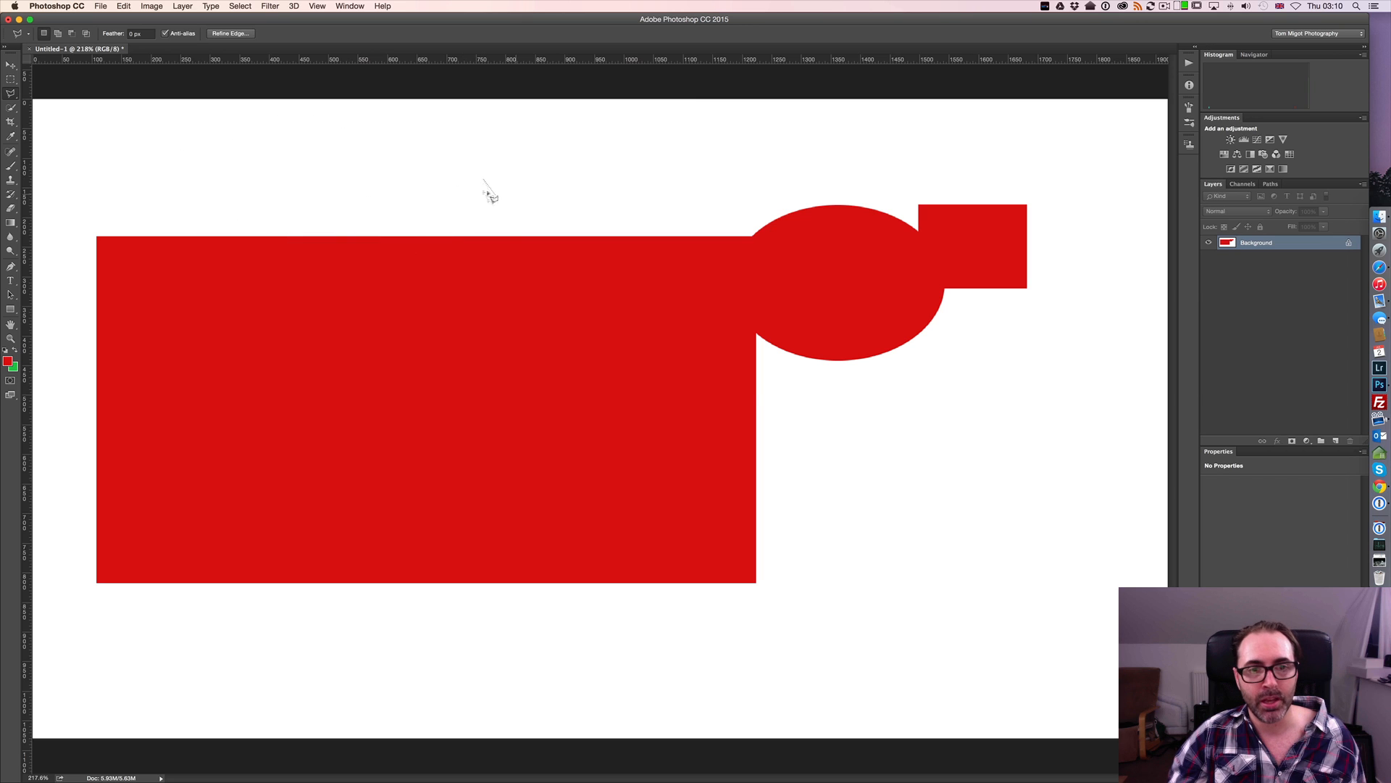
left_click(553, 180)
left_click(584, 204)
left_click(645, 169)
left_click(637, 274)
left_click(717, 221)
left_click(740, 339)
left_click(820, 360)
left_click(810, 453)
left_click(835, 565)
left_click(895, 529)
left_click(916, 399)
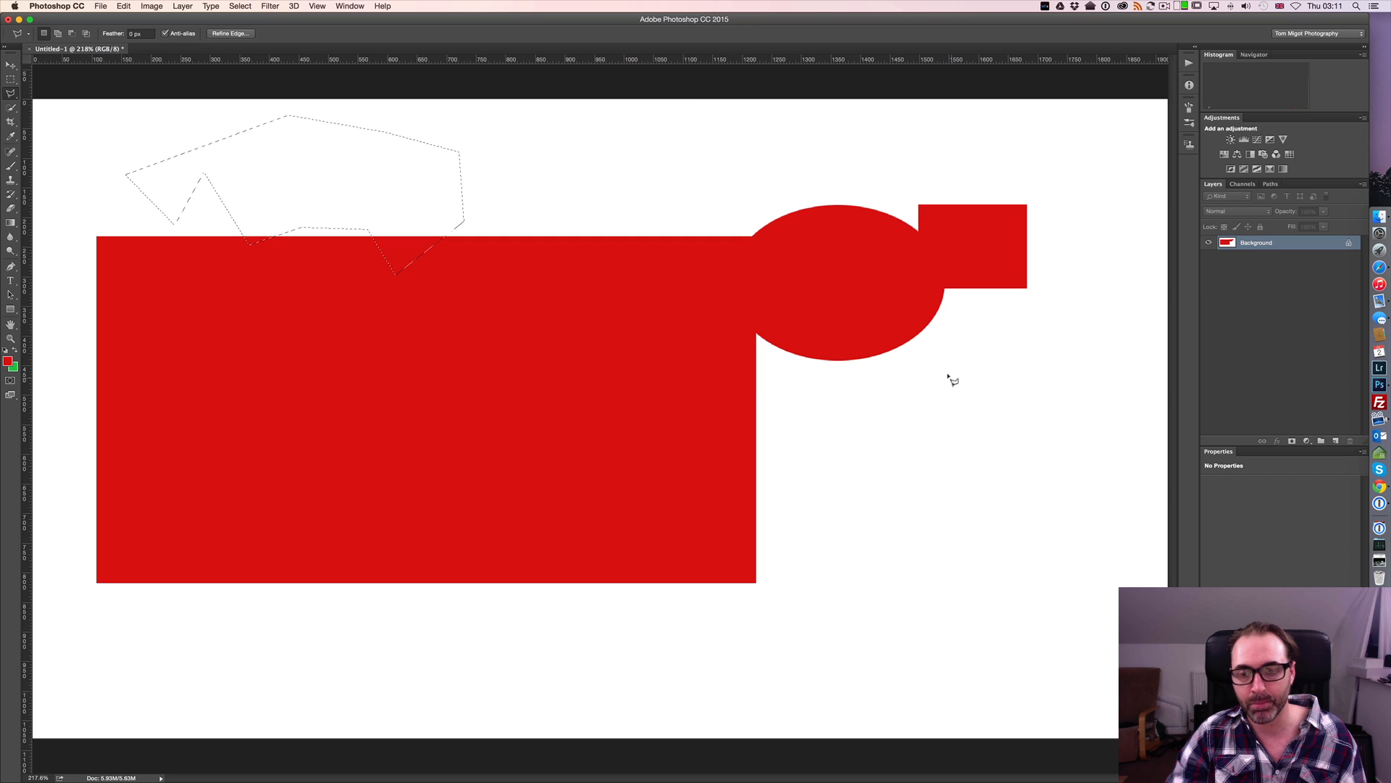
Clear the selection and place a zigzag polygonal outline along the rectangle's upper edge, continuing down past its lower-right corner and up below the small square
key("super+d")
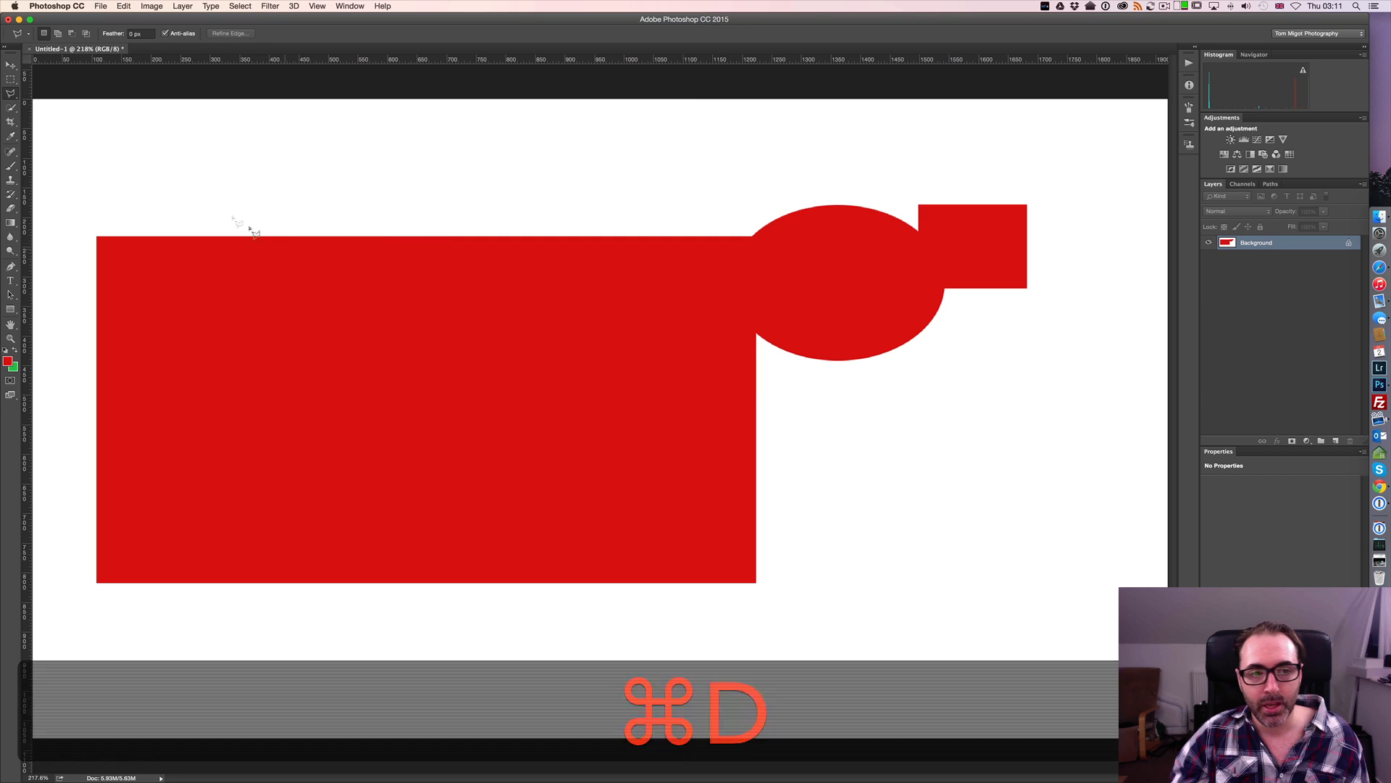
left_click(182, 180)
left_click(283, 202)
left_click(288, 268)
left_click(366, 217)
left_click(386, 304)
left_click(463, 220)
left_click(510, 315)
left_click(576, 208)
left_click(915, 699)
left_click(957, 366)
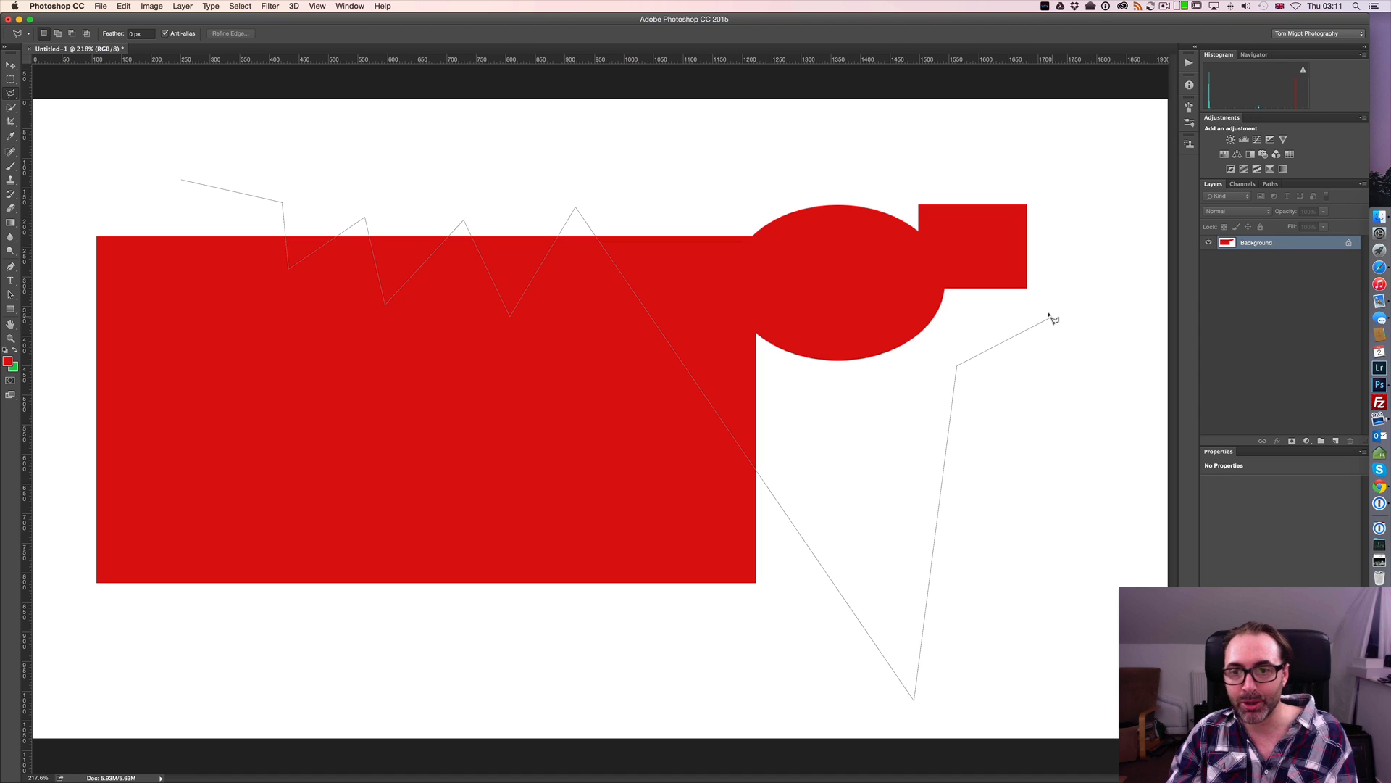
Remove the last six anchor points of the unfinished polygonal outline one by one and cancel the outline
key("BackSpace")
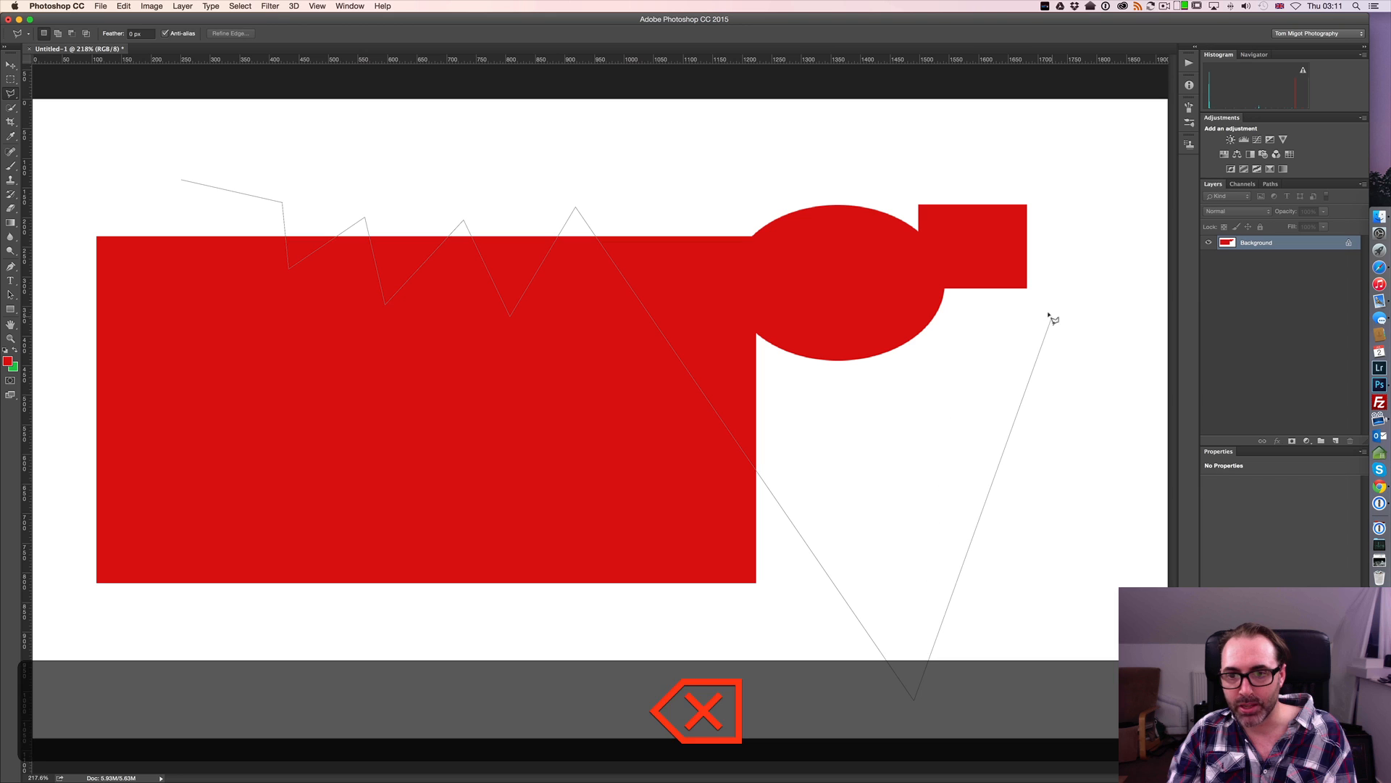
key("BackSpace")
key("BackSpace")
key("BackSpace")
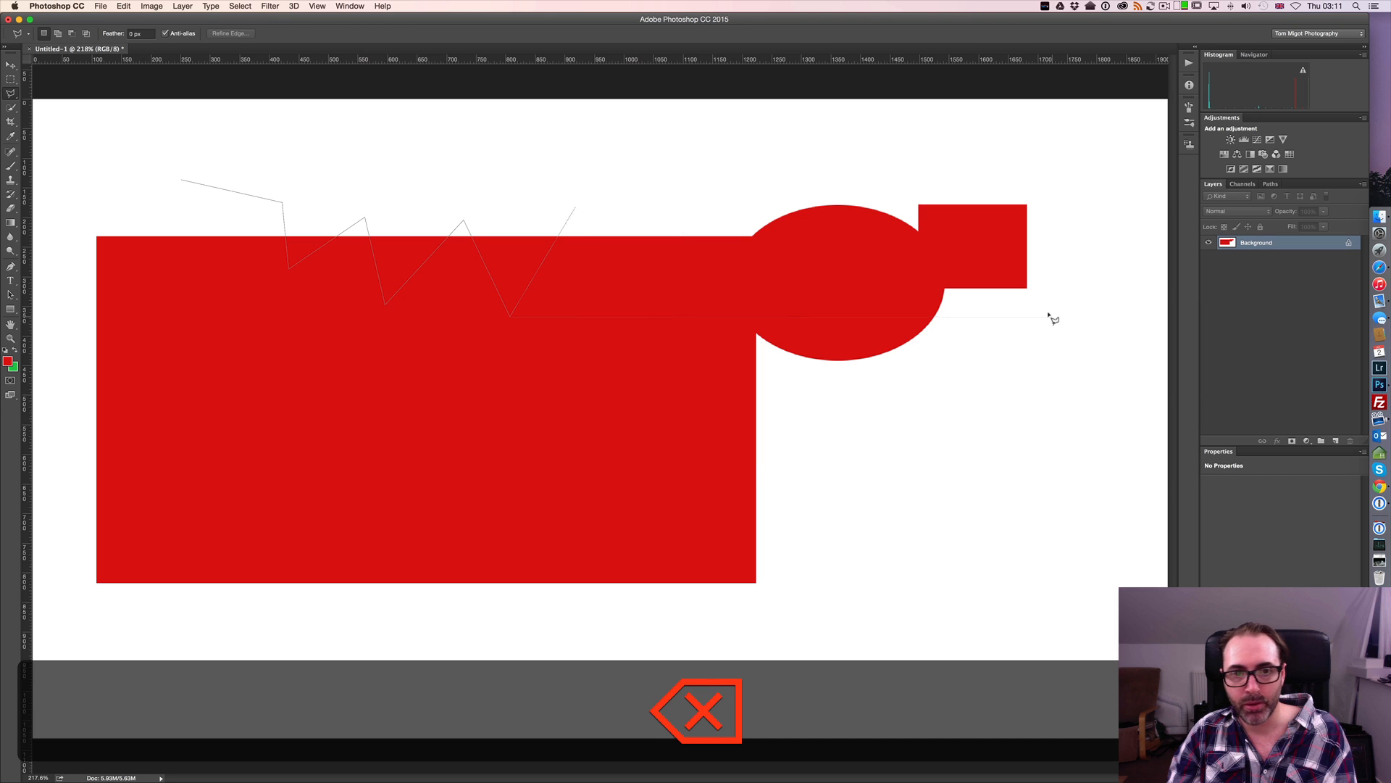
key("BackSpace")
key("BackSpace")
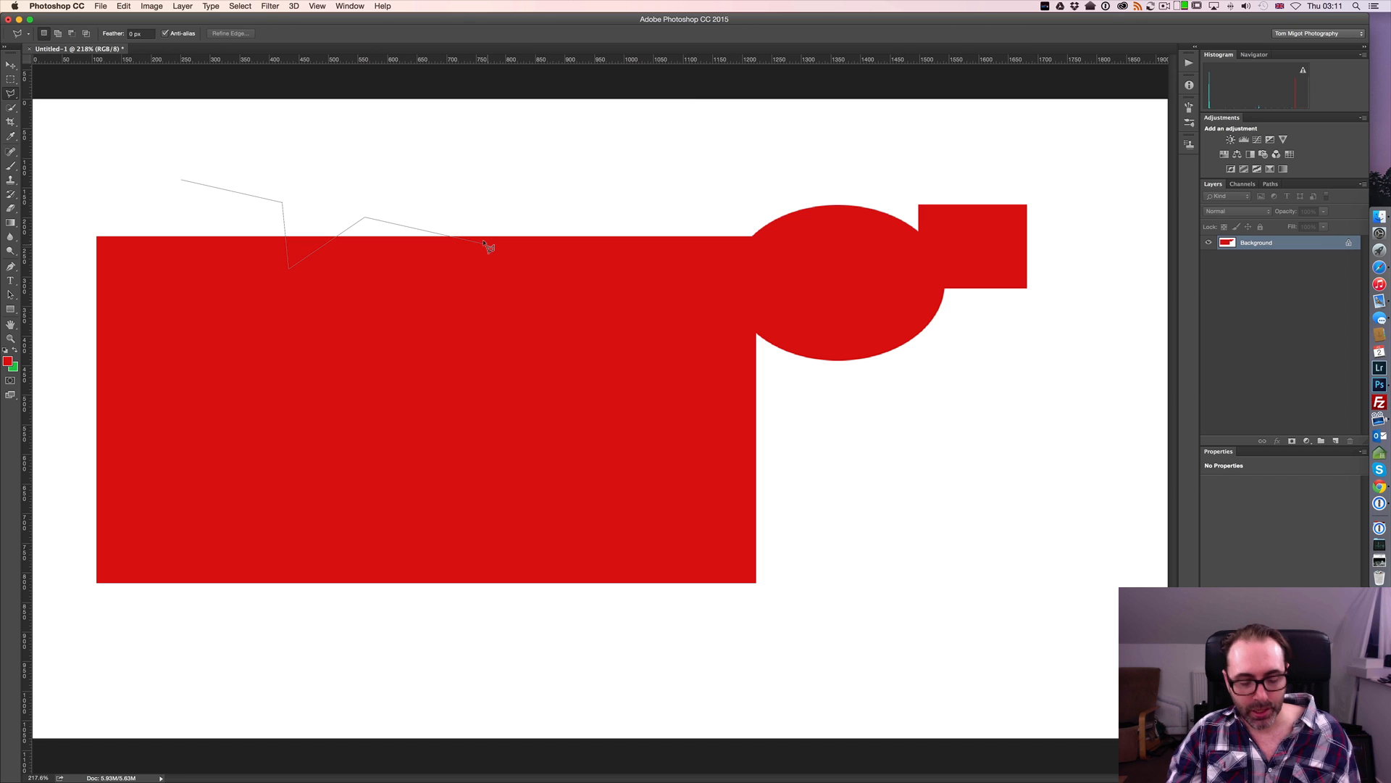
key("Escape")
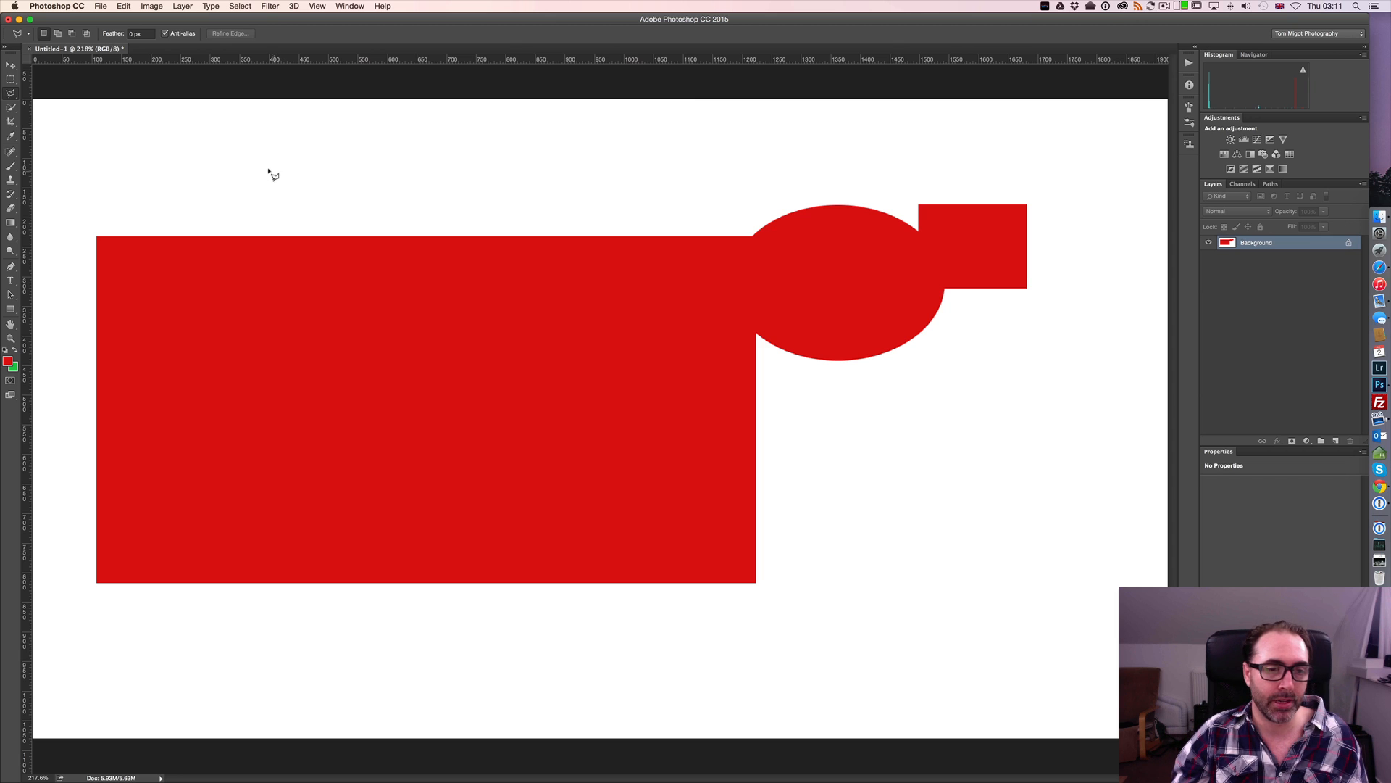
Start a polygonal outline of straight zigzag segments in the white area above the rectangle, running right to just above the ellipse
left_click(241, 174)
left_click(279, 207)
left_click(320, 181)
left_click(366, 227)
left_click(405, 192)
left_click(466, 238)
left_click(514, 181)
left_click(700, 162)
left_click(761, 191)
left_click(801, 153)
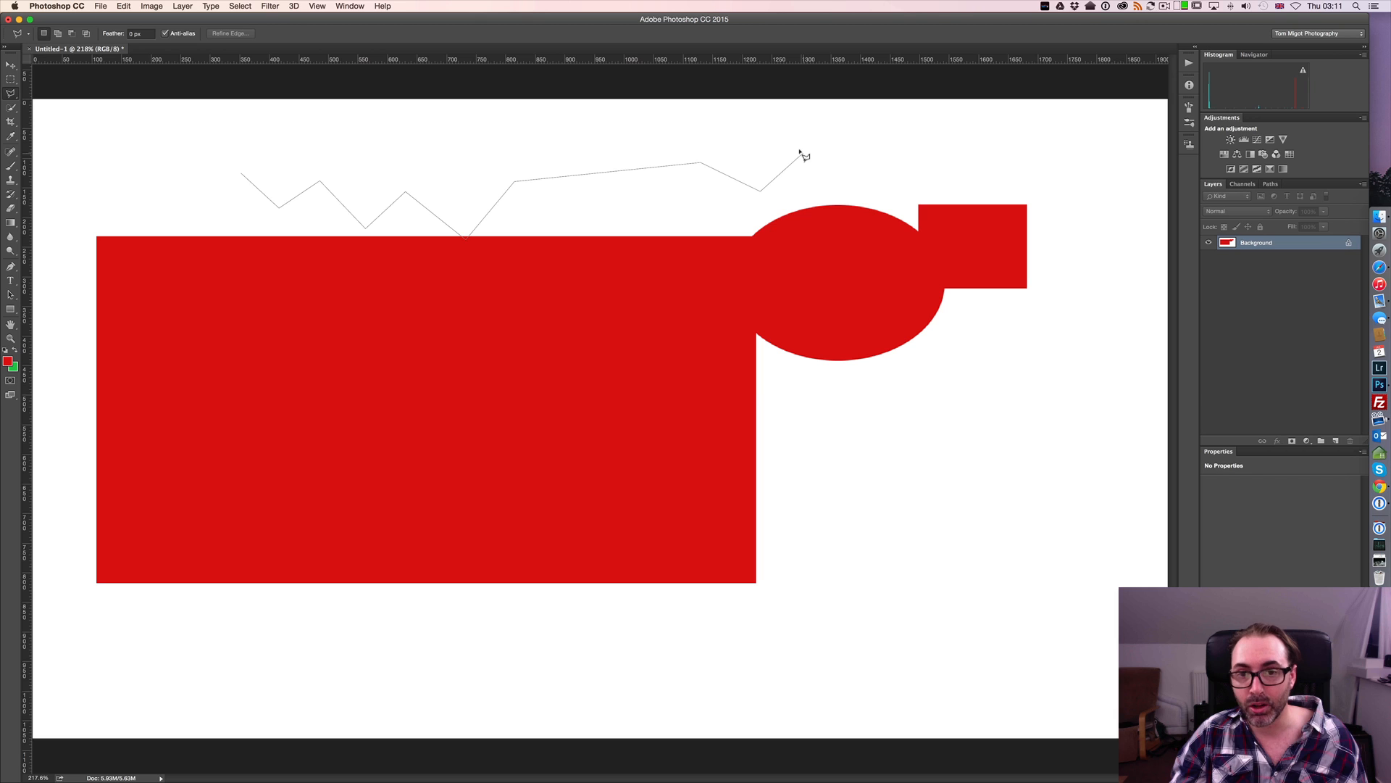
Continue the unfinished polygonal outline freehand around the small square and back beneath the ellipse
key("alt")
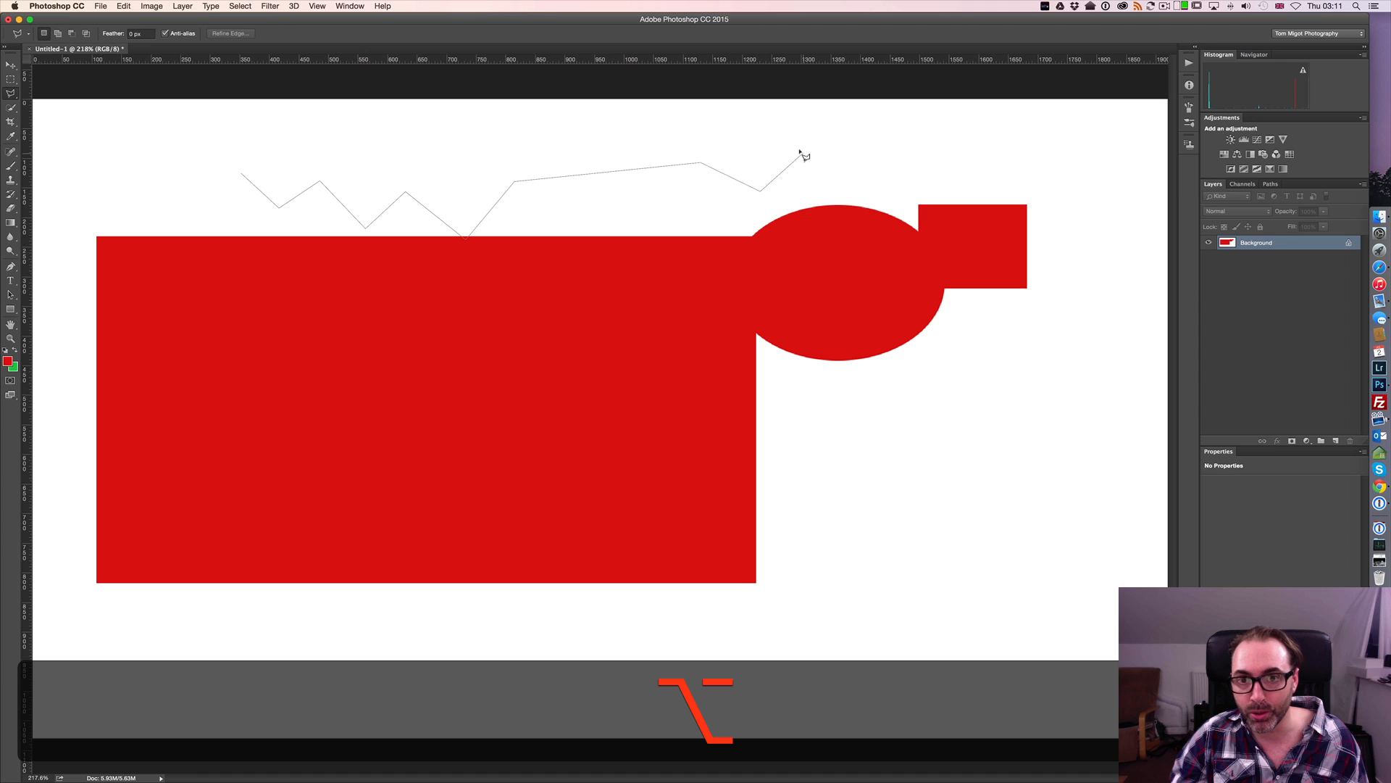
mouse_move(800, 150)
left_mouse_down()
mouse_move(1039, 178)
mouse_move(1054, 254)
left_mouse_up()
mouse_move(1015, 350)
left_mouse_down()
mouse_move(921, 434)
mouse_move(829, 434)
left_mouse_up()
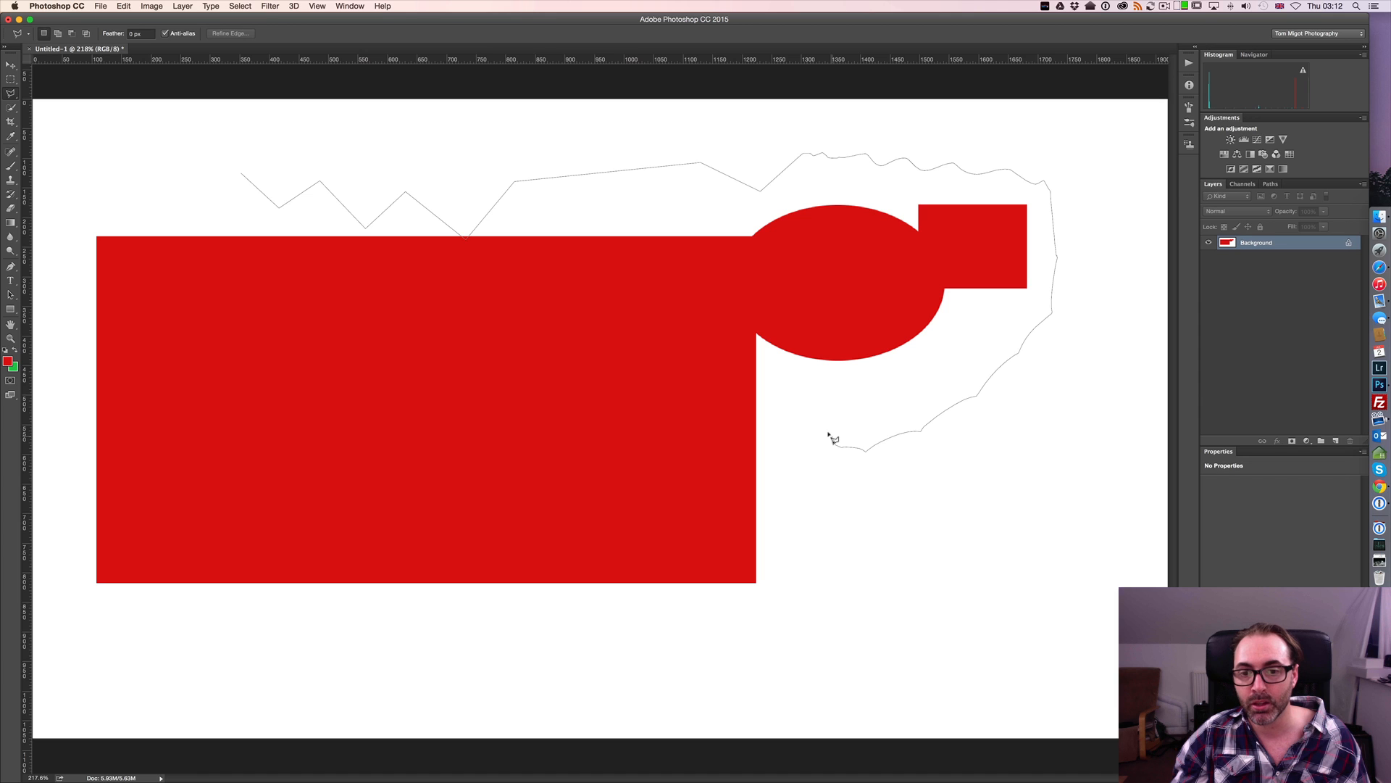
Close the outline with straight segments back across the red rectangle to its start and clear the resulting selection
left_click(833, 367)
left_click(587, 343)
left_click(209, 213)
double_click(217, 197)
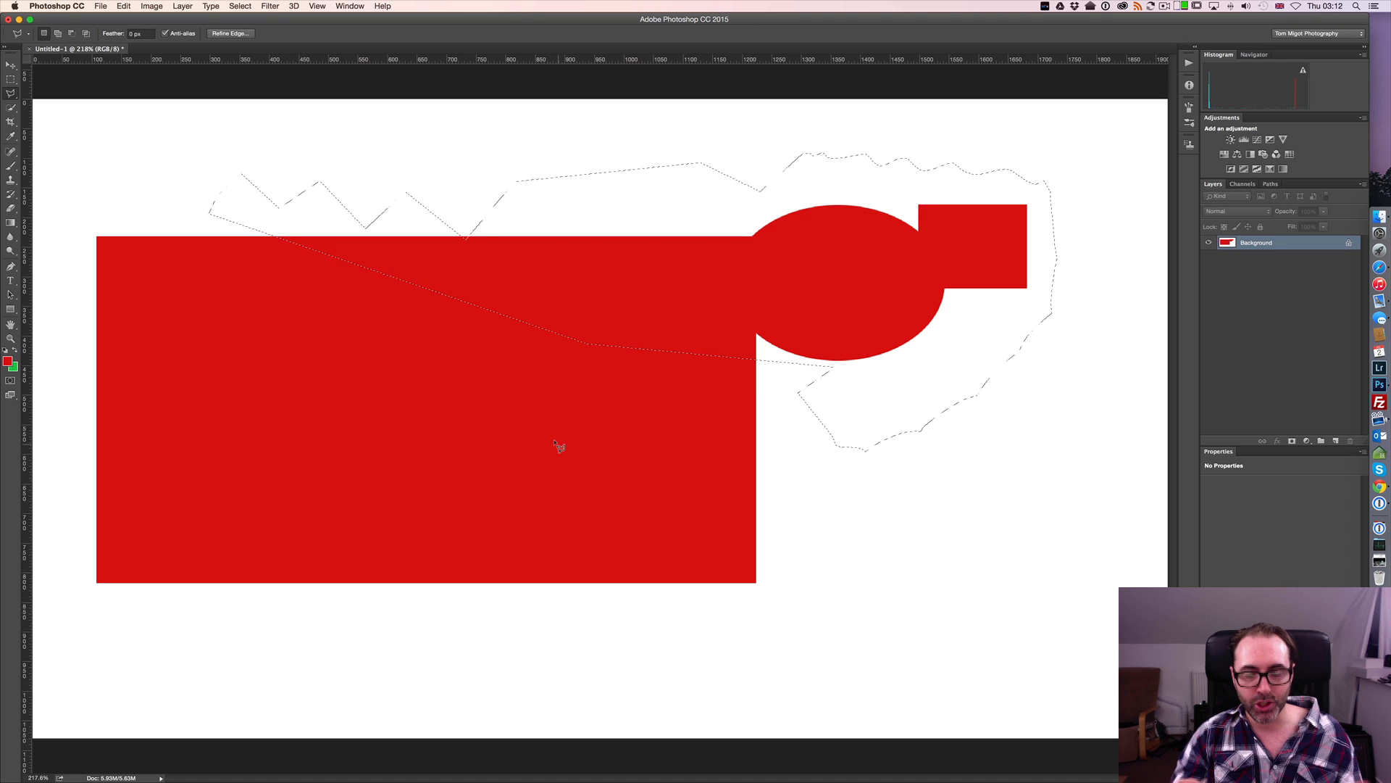
key("super+d")
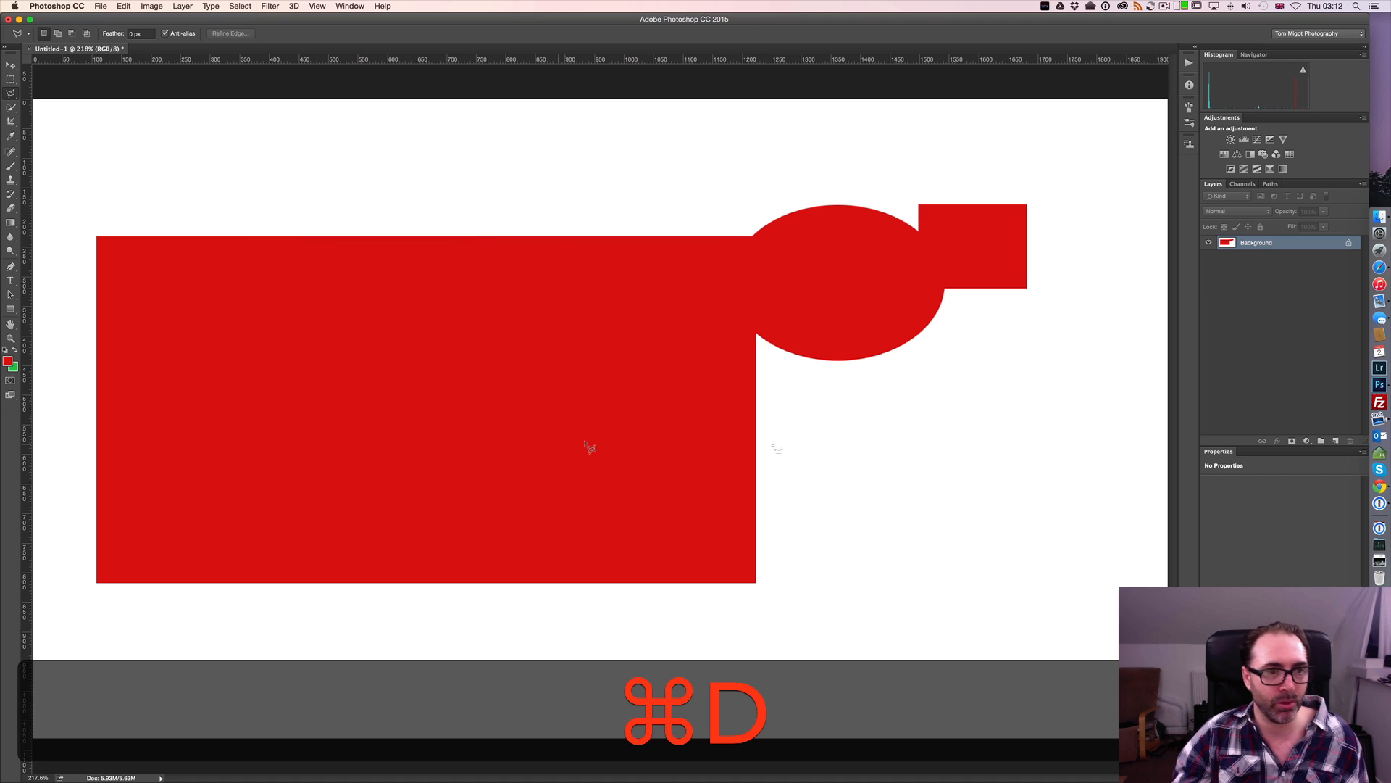
Try to trace the rectangle's upper edge to its junction with the ellipse using the Polygonal Lasso, and cancel the outline
left_click(94, 234)
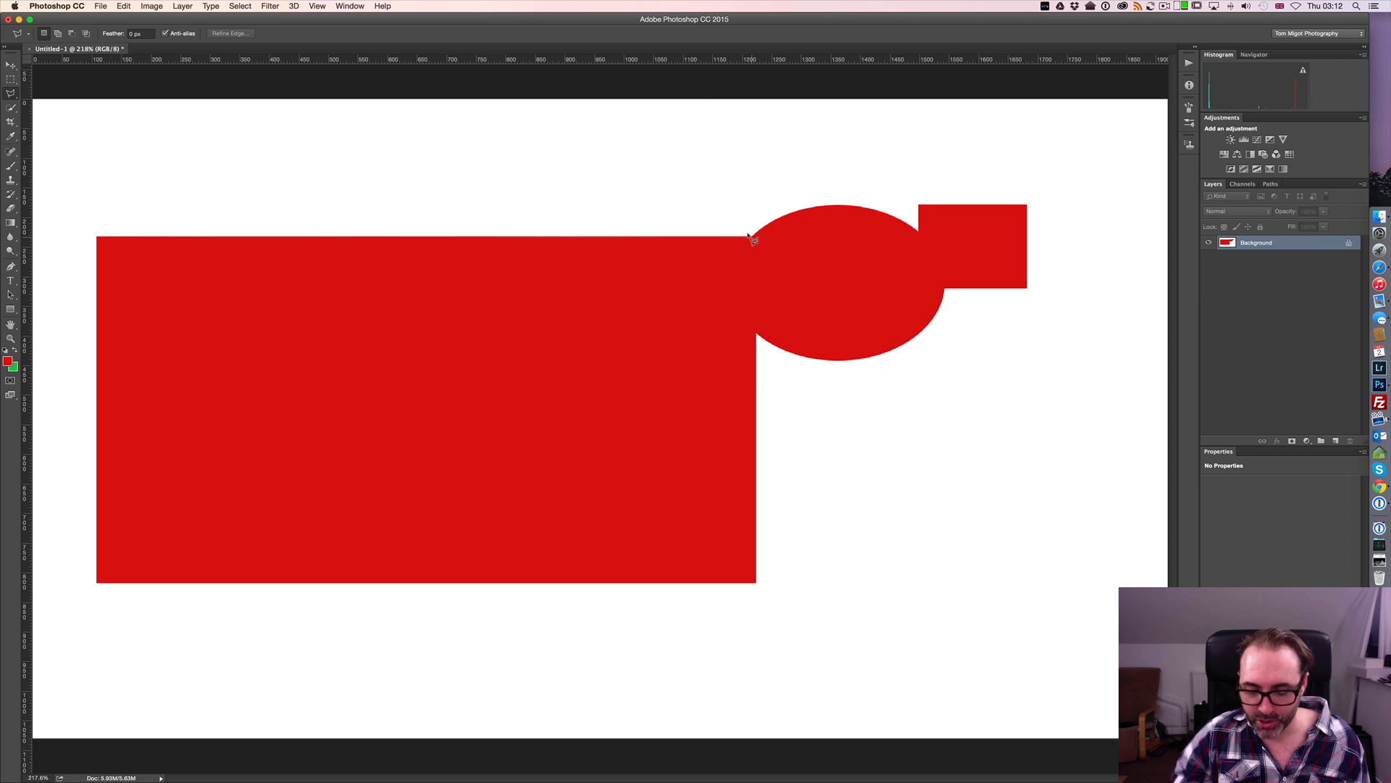
key("super+equal")
key("super+equal")
key("super+equal")
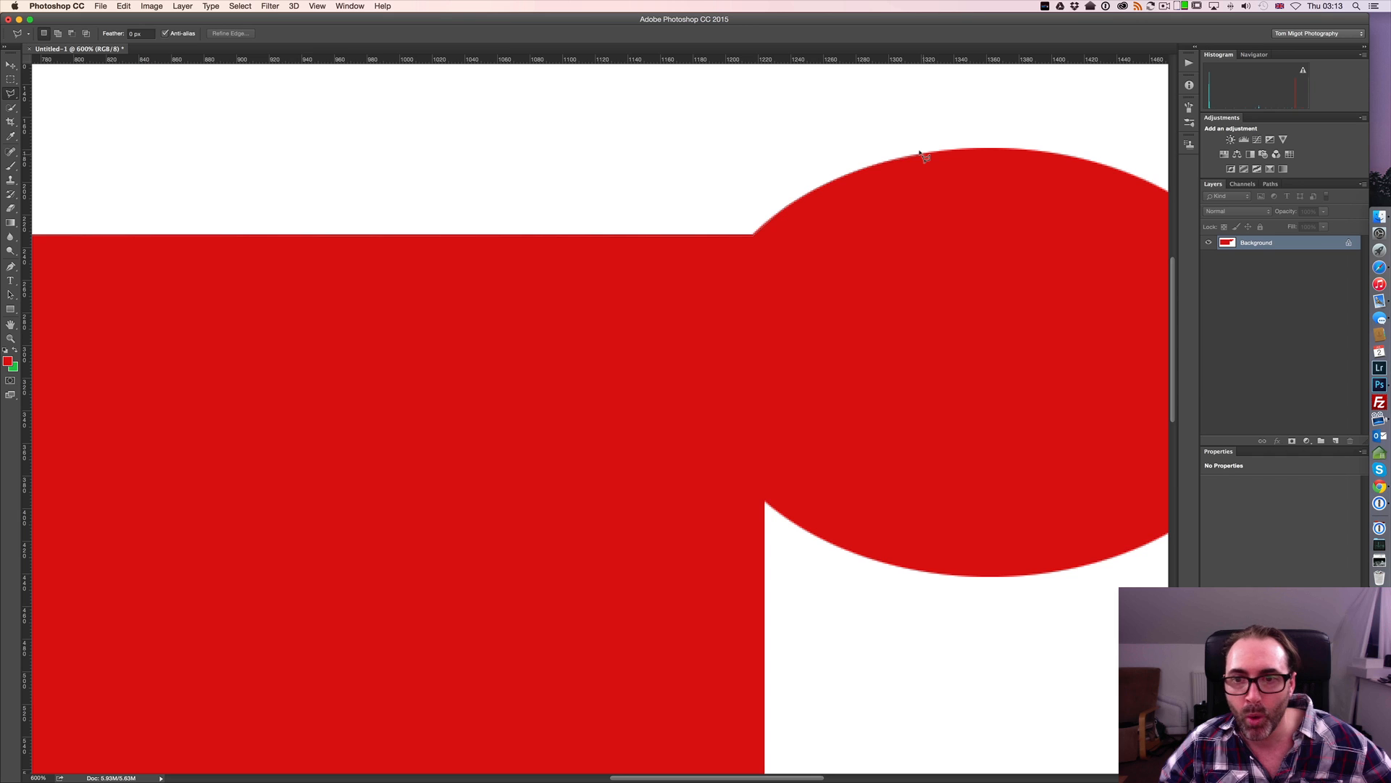
key("super+minus")
key("super+minus")
key("super+minus")
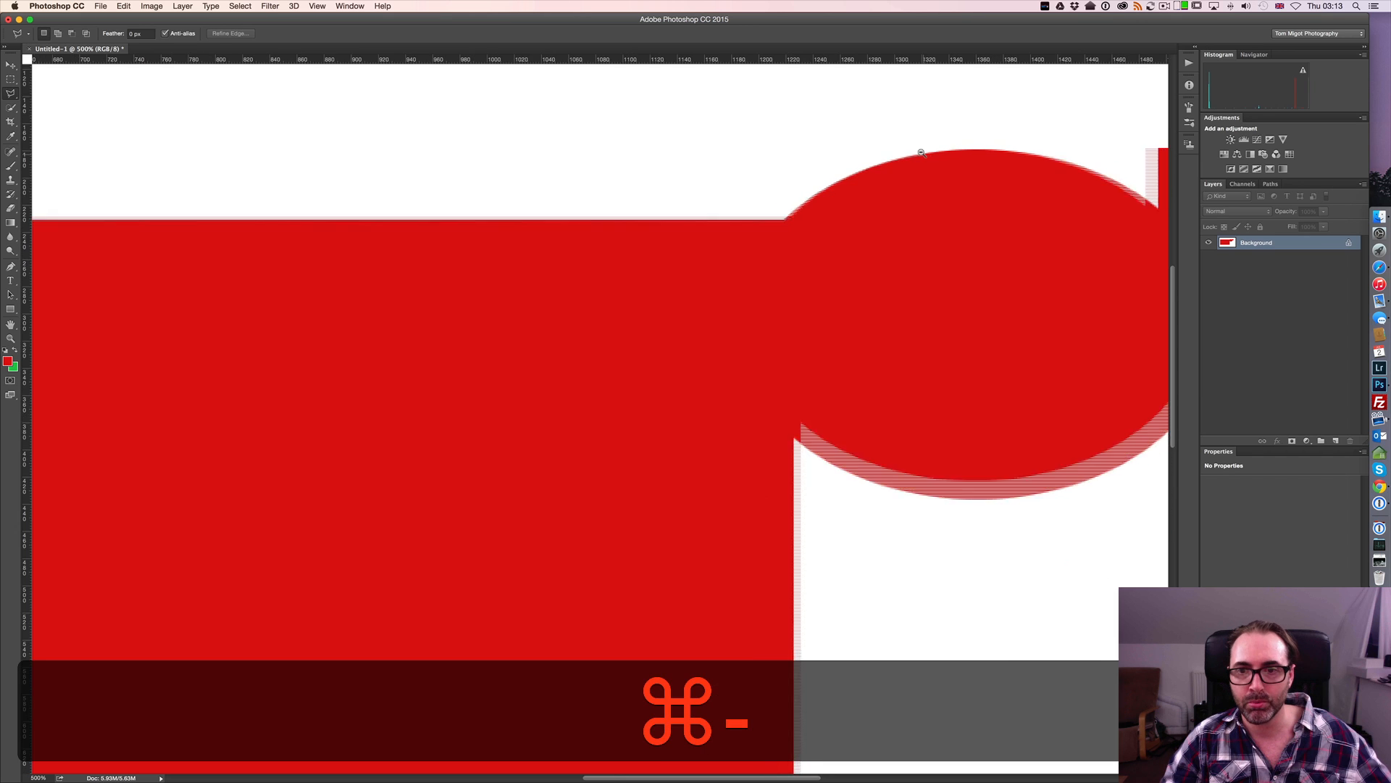
key("super+minus")
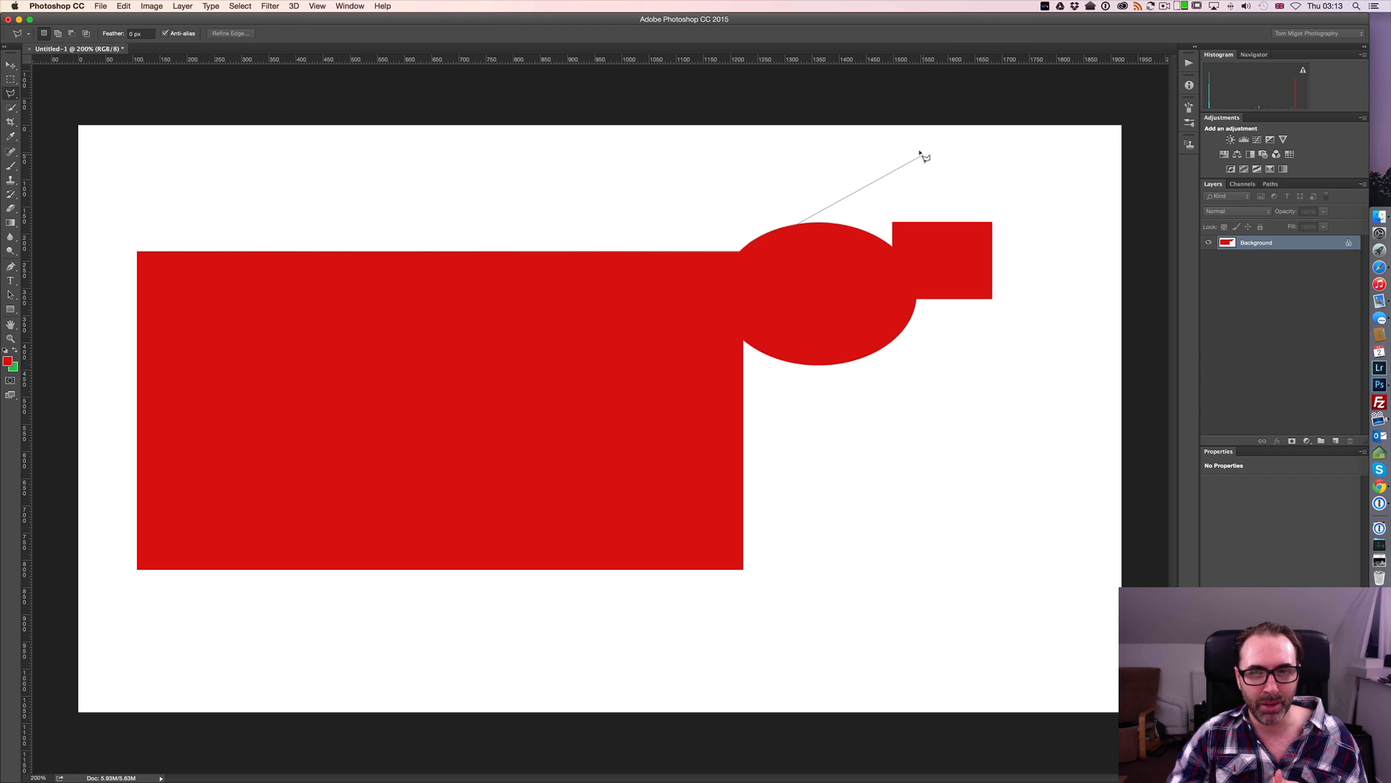
key("Escape")
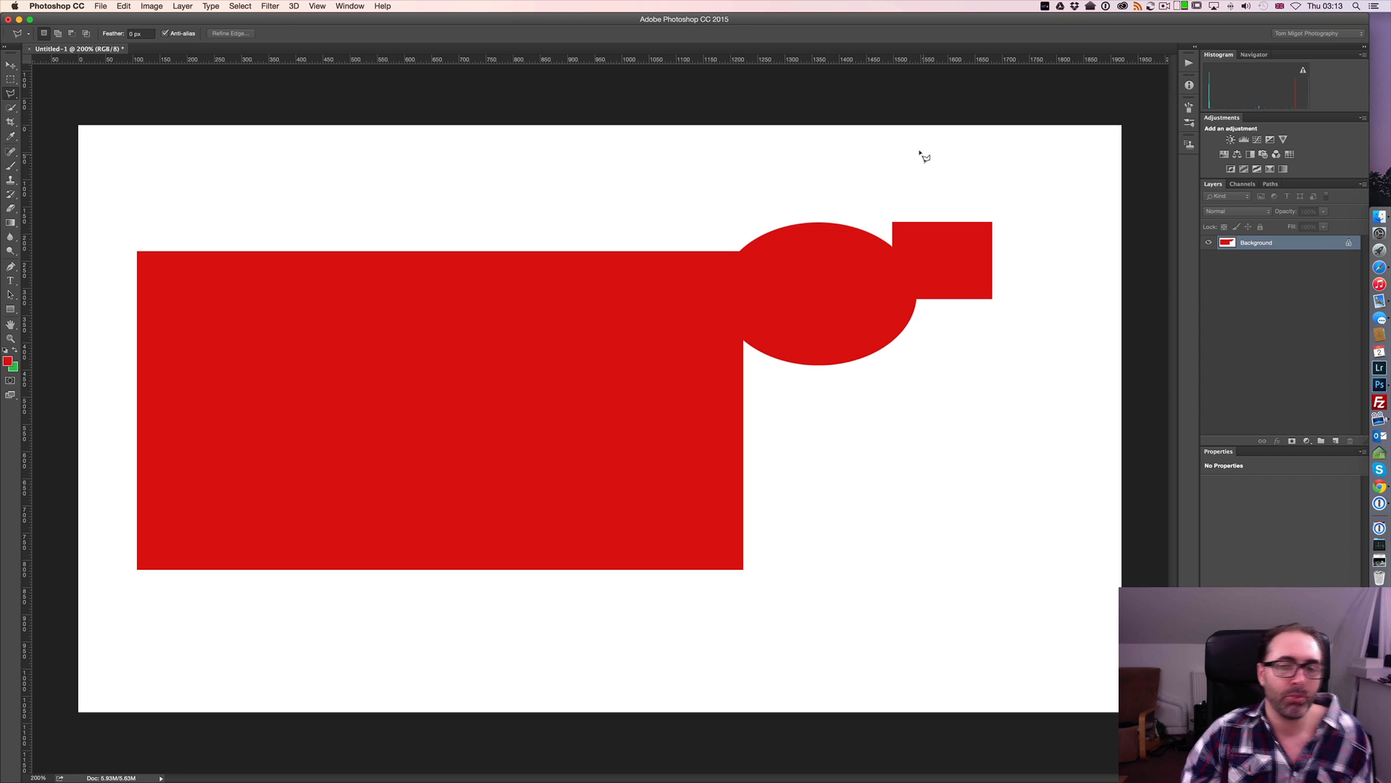
Switch to the Magnetic Lasso tool and show its detection width as a circular cursor
left_click(16, 97)
left_click(58, 112)
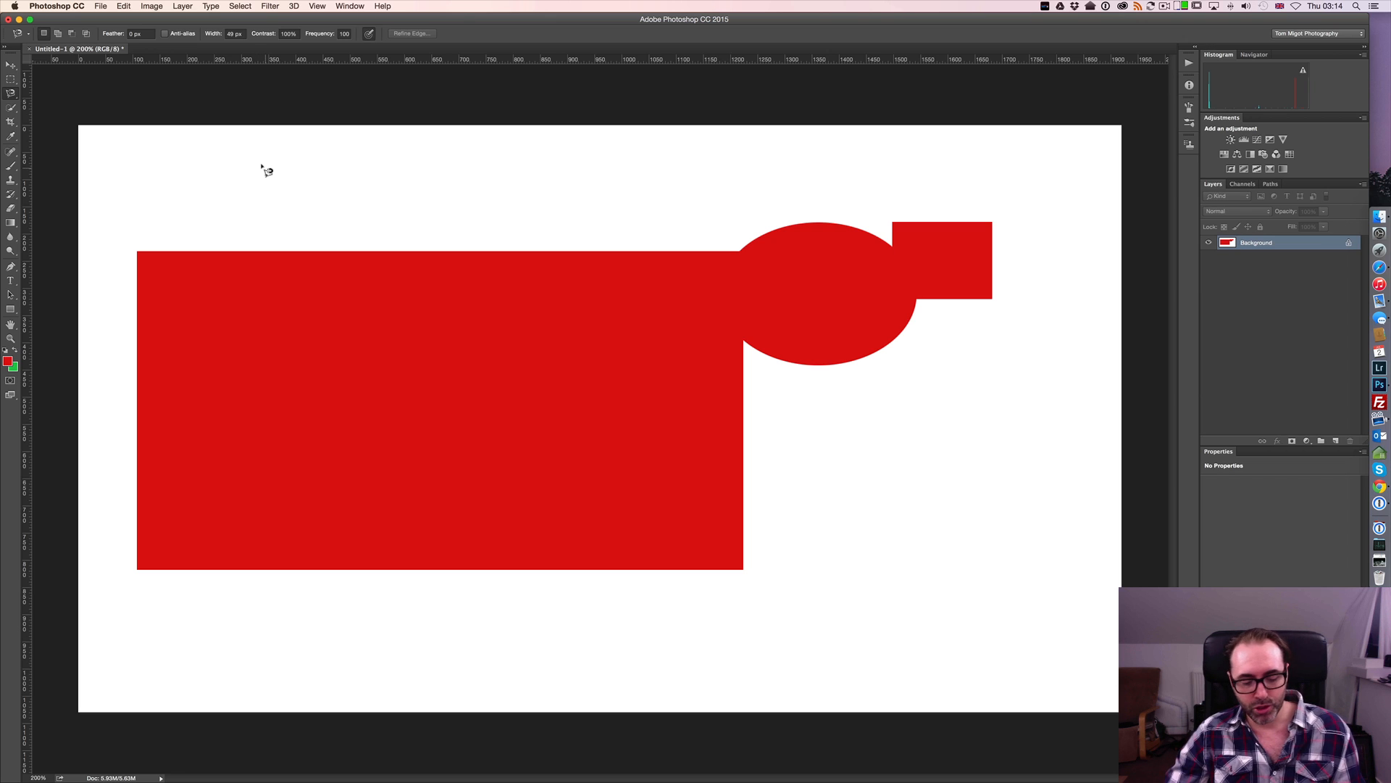
key("Caps_Lock")
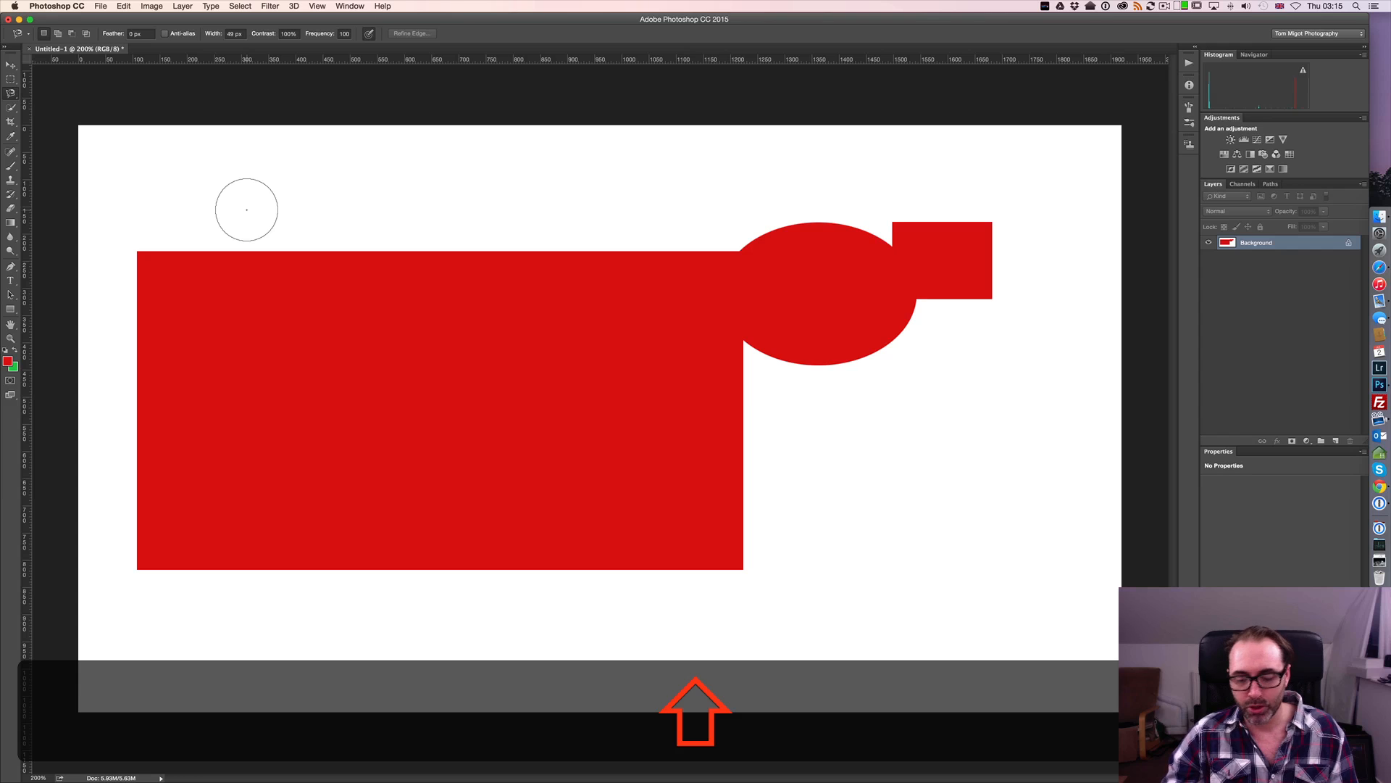
Reduce the Magnetic Lasso detection width to 41 px and increase it again to about 50 px
key("shift+bracketleft")
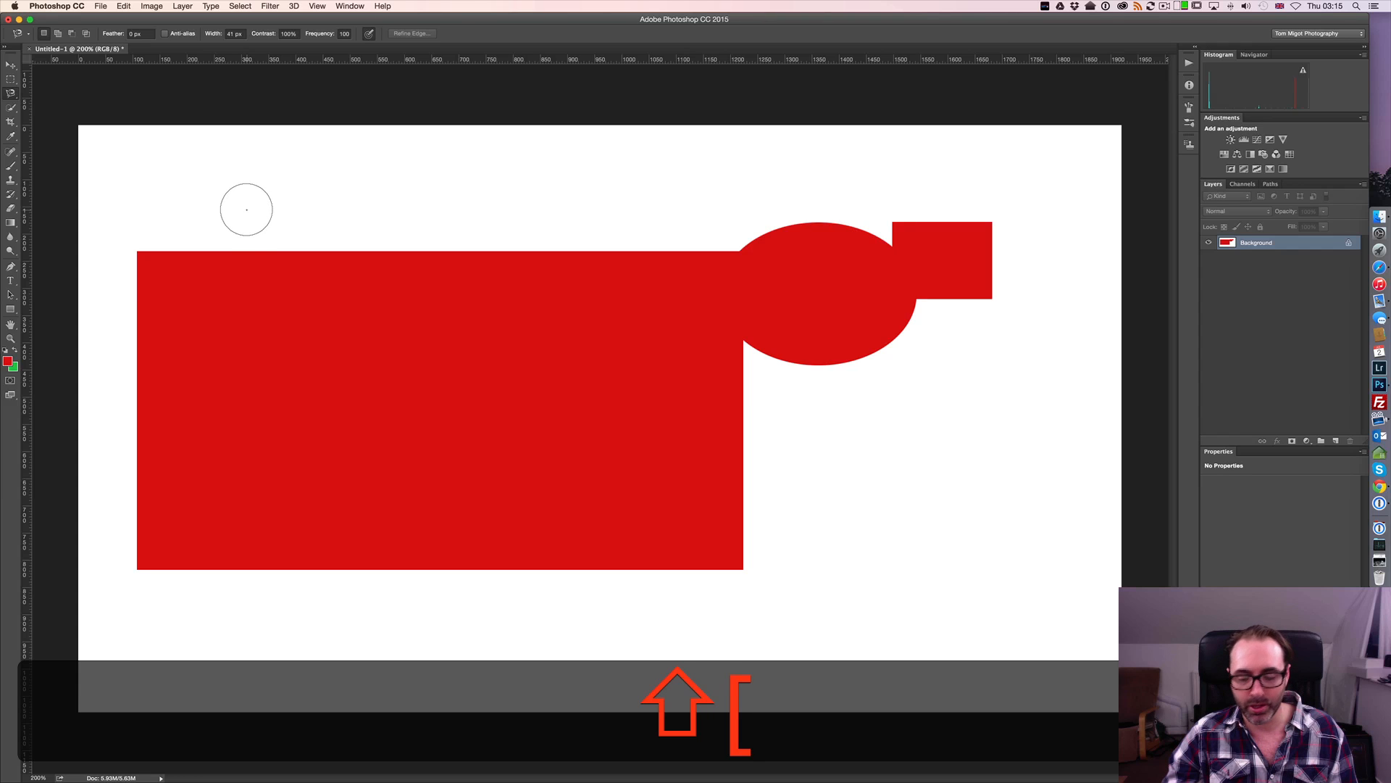
key("shift+bracketright")
key("shift+bracketright")
key("shift+bracketright")
key("shift+bracketright")
key("shift+bracketright")
key("shift+bracketright")
key("shift+bracketright")
key("shift+bracketright")
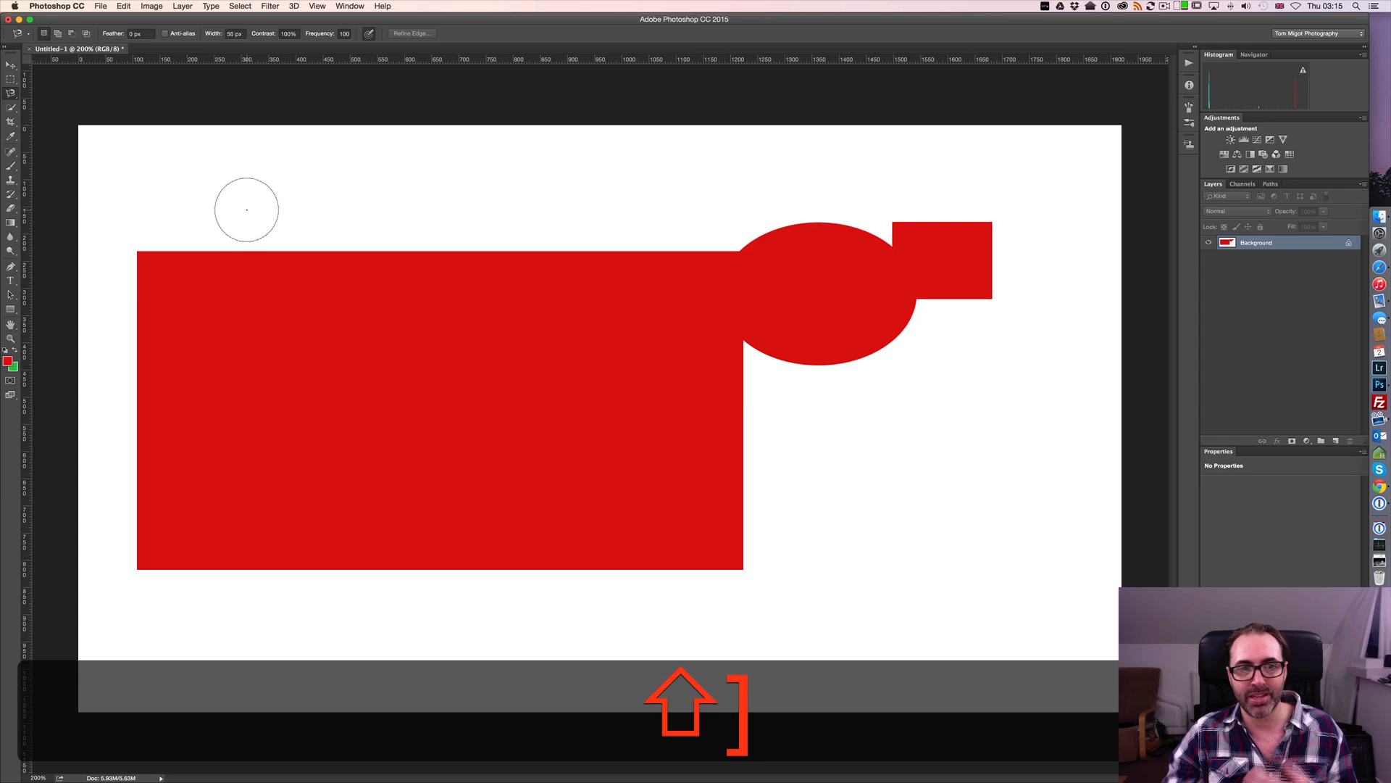
Slightly reduce the Magnetic Lasso width, restore the standard cursor, and trace the whole red shape from the rectangle's upper-left corner into a closed selection
key("shift+bracketleft")
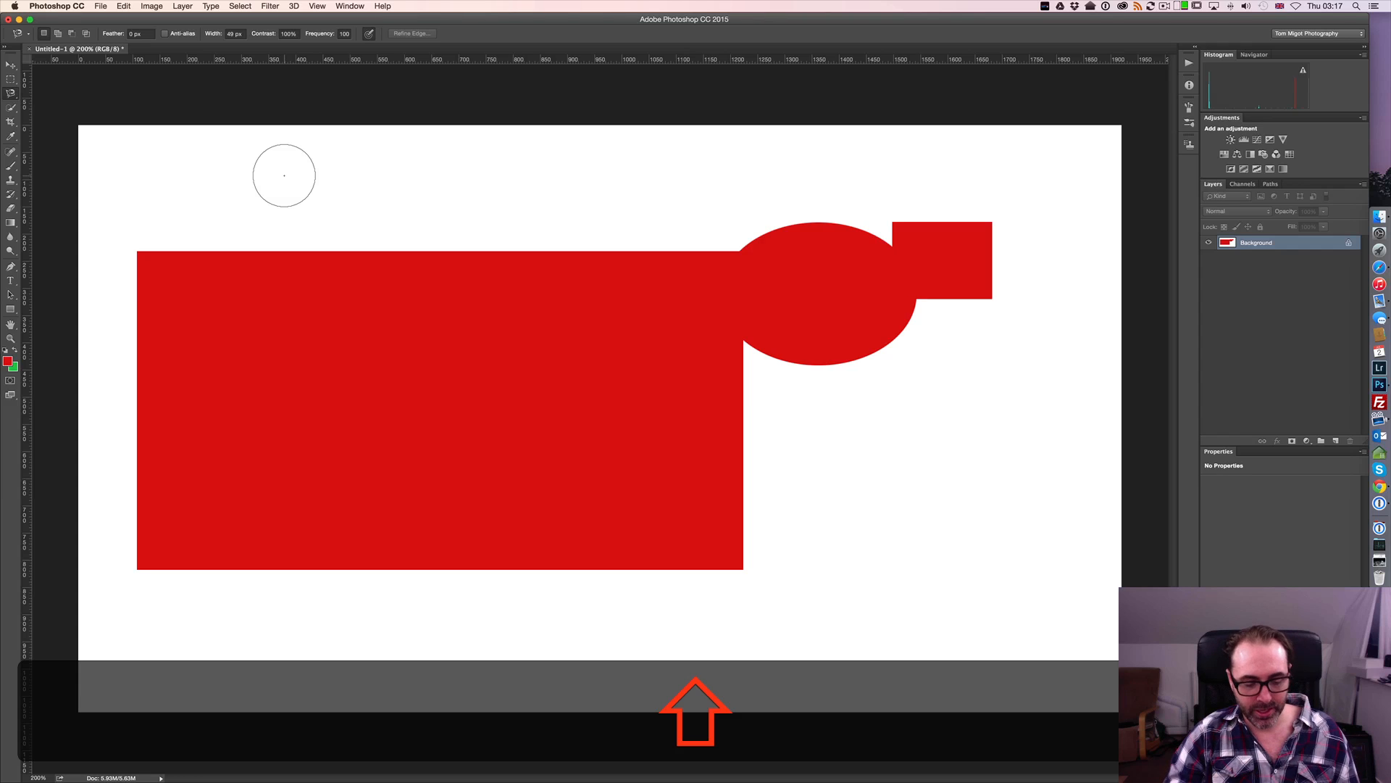
key("Caps_Lock")
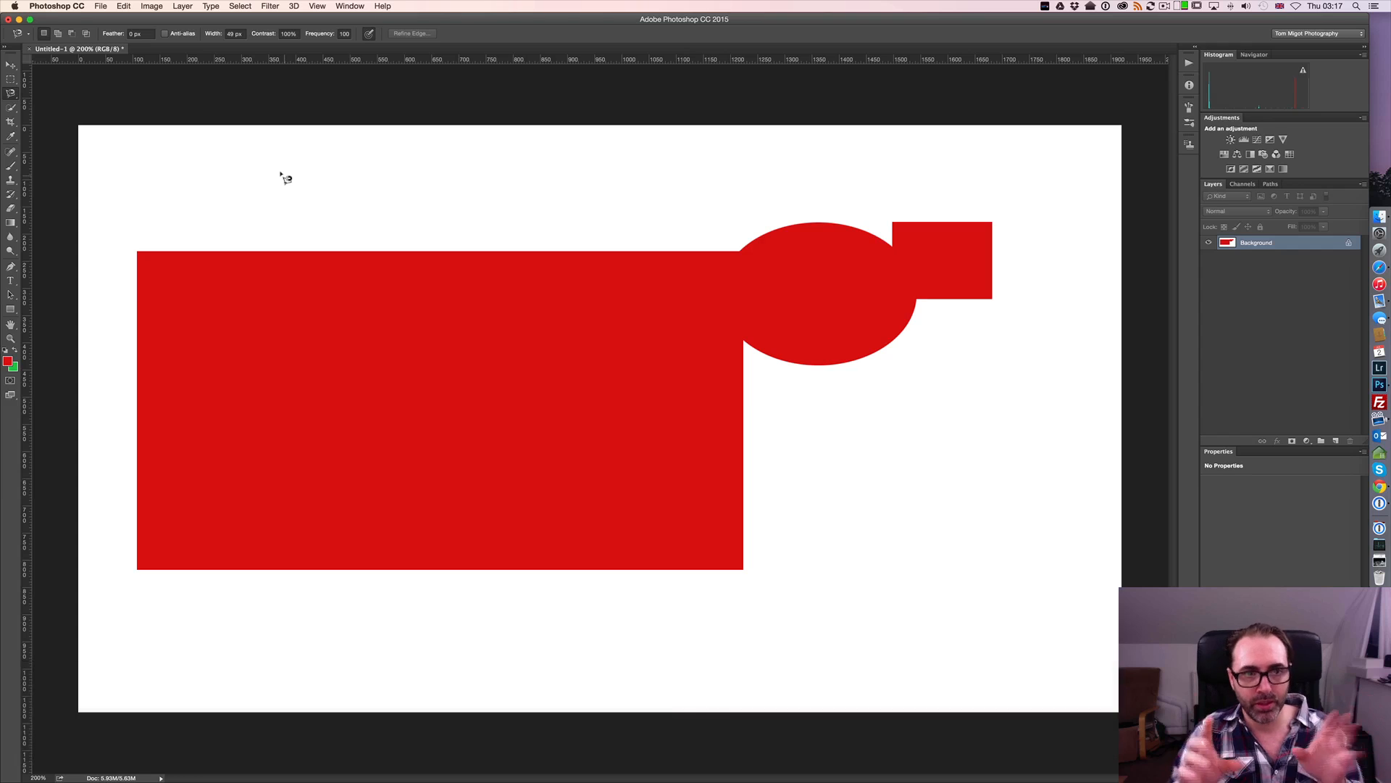
left_click(136, 251)
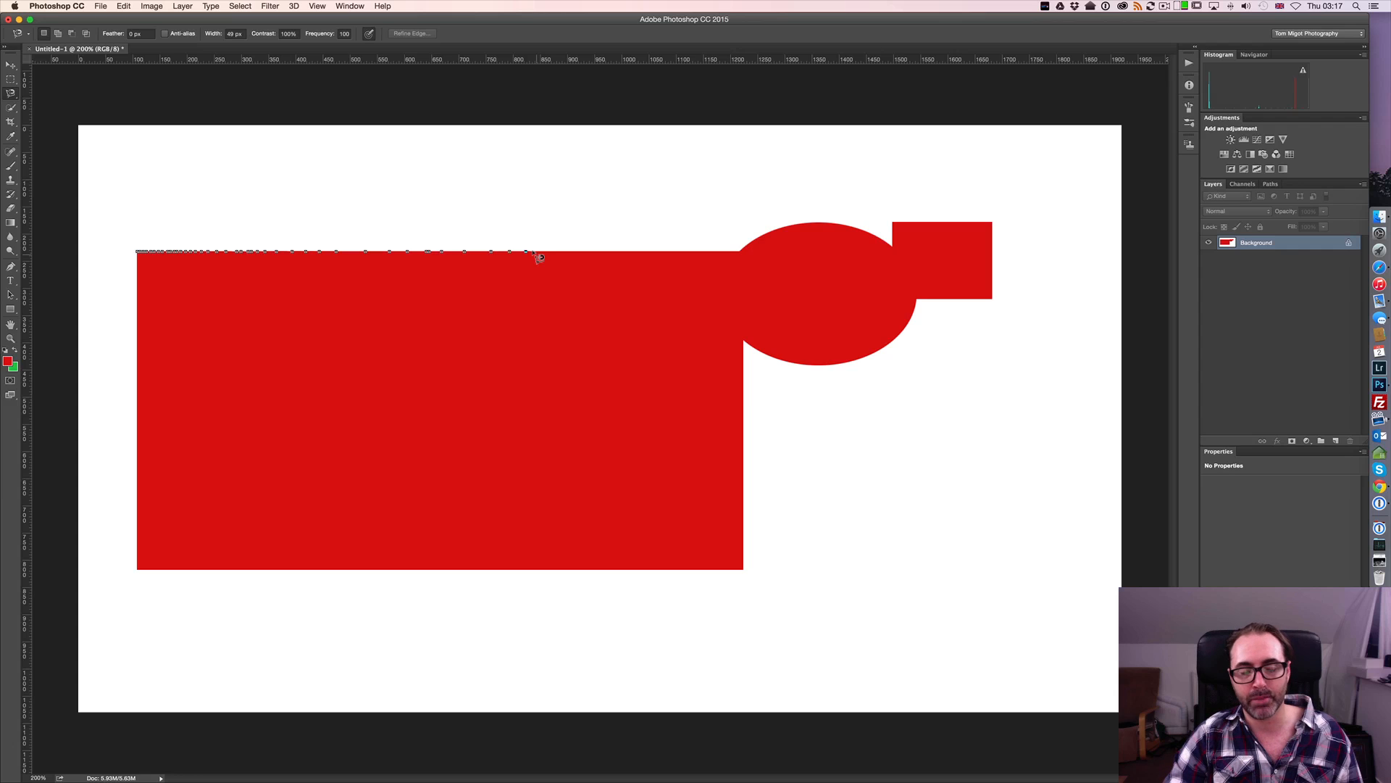
mouse_move(538, 258)
left_mouse_down()
mouse_move(760, 252)
mouse_move(845, 231)
mouse_move(907, 250)
mouse_move(932, 231)
mouse_move(971, 232)
mouse_move(995, 262)
mouse_move(979, 287)
mouse_move(901, 303)
mouse_move(893, 330)
mouse_move(849, 350)
mouse_move(798, 355)
mouse_move(729, 333)
mouse_move(730, 500)
mouse_move(716, 528)
mouse_move(686, 536)
mouse_move(736, 547)
mouse_move(732, 571)
mouse_move(277, 550)
mouse_move(139, 559)
mouse_move(136, 250)
left_mouse_up()
left_click(136, 251)
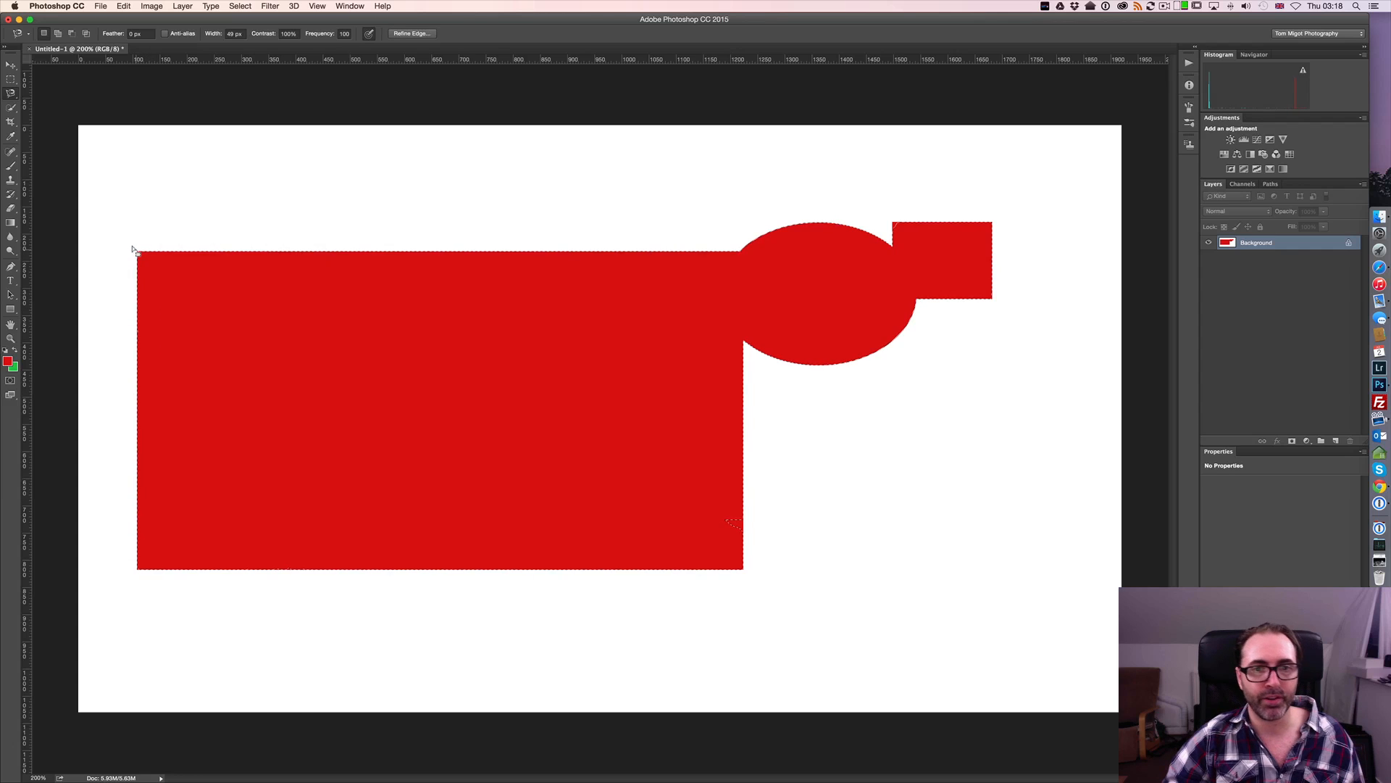
key("super+d")
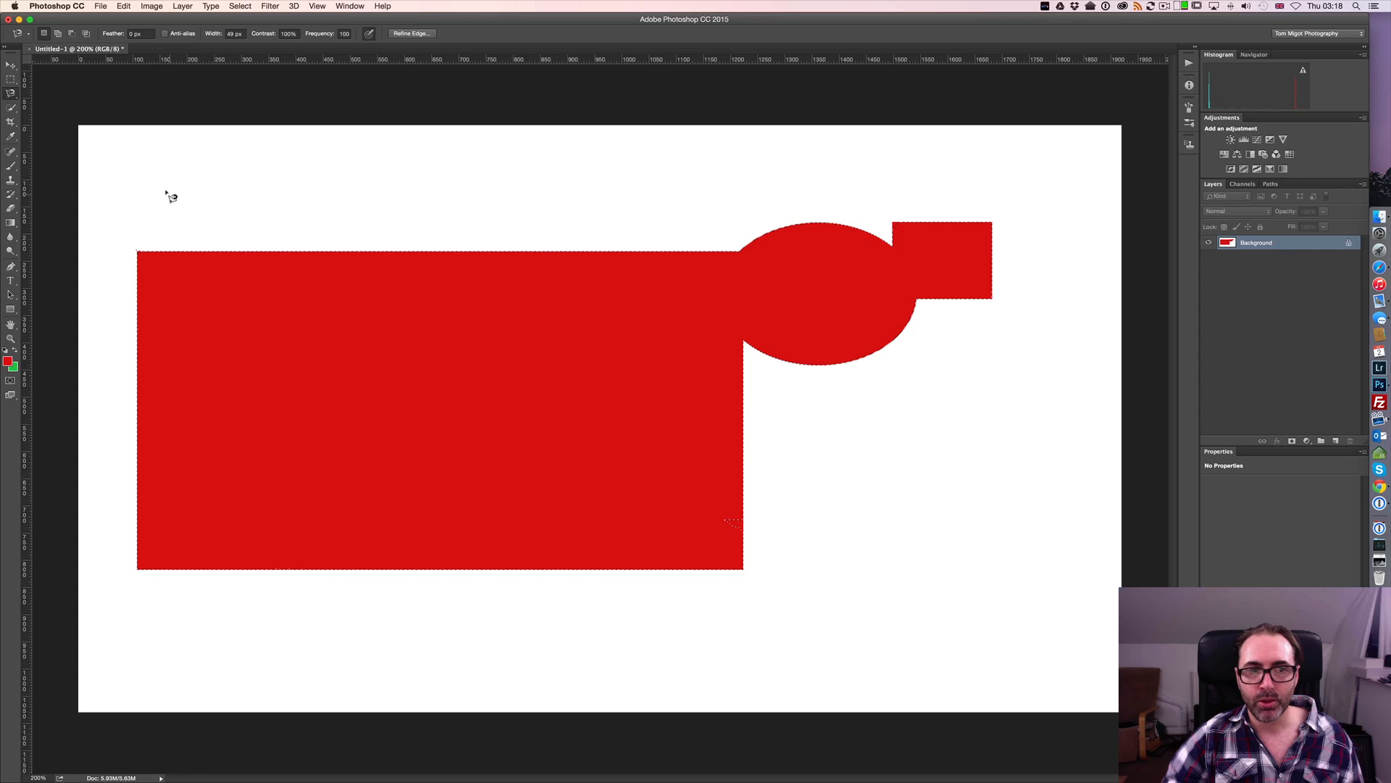
Try a Magnetic Lasso outline across the white area above the rectangle and set the tool's frequency to 10
left_click(261, 168)
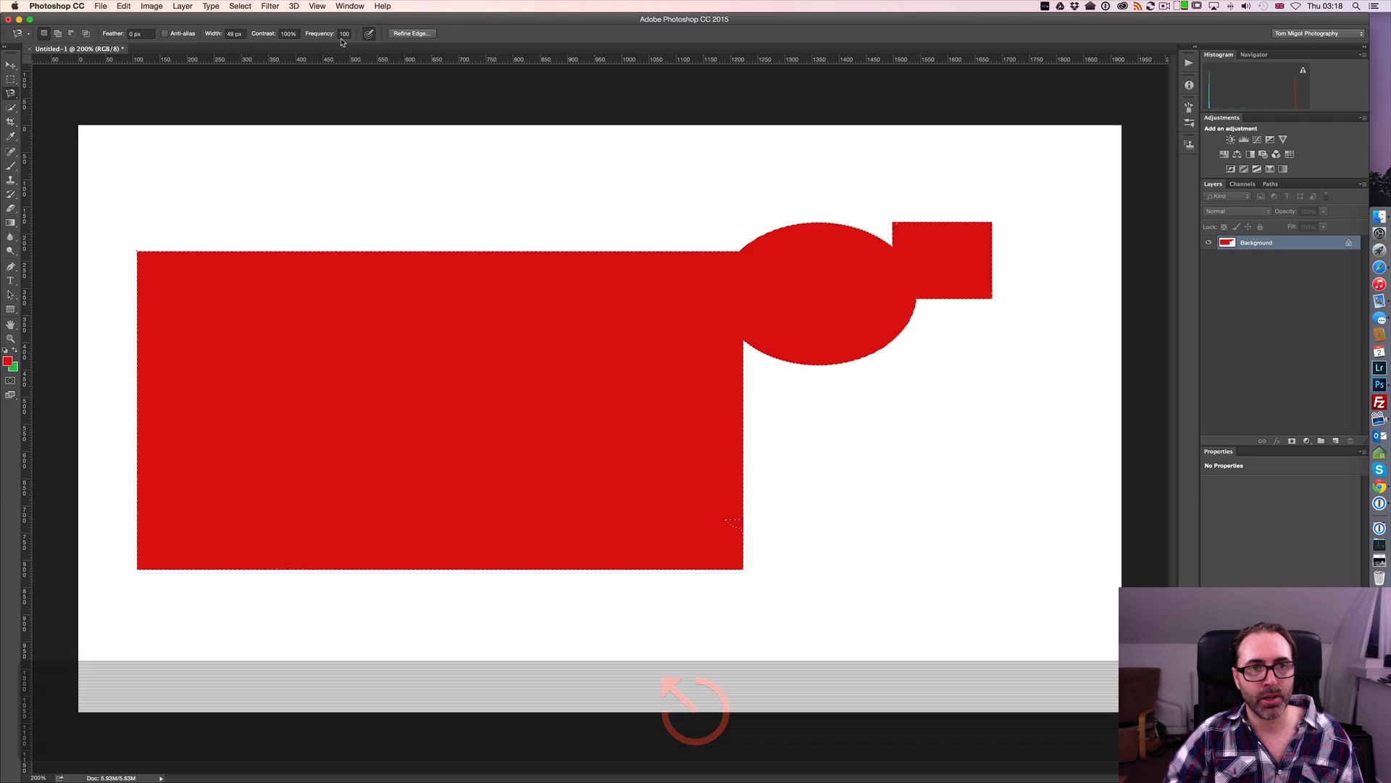
left_click(344, 34)
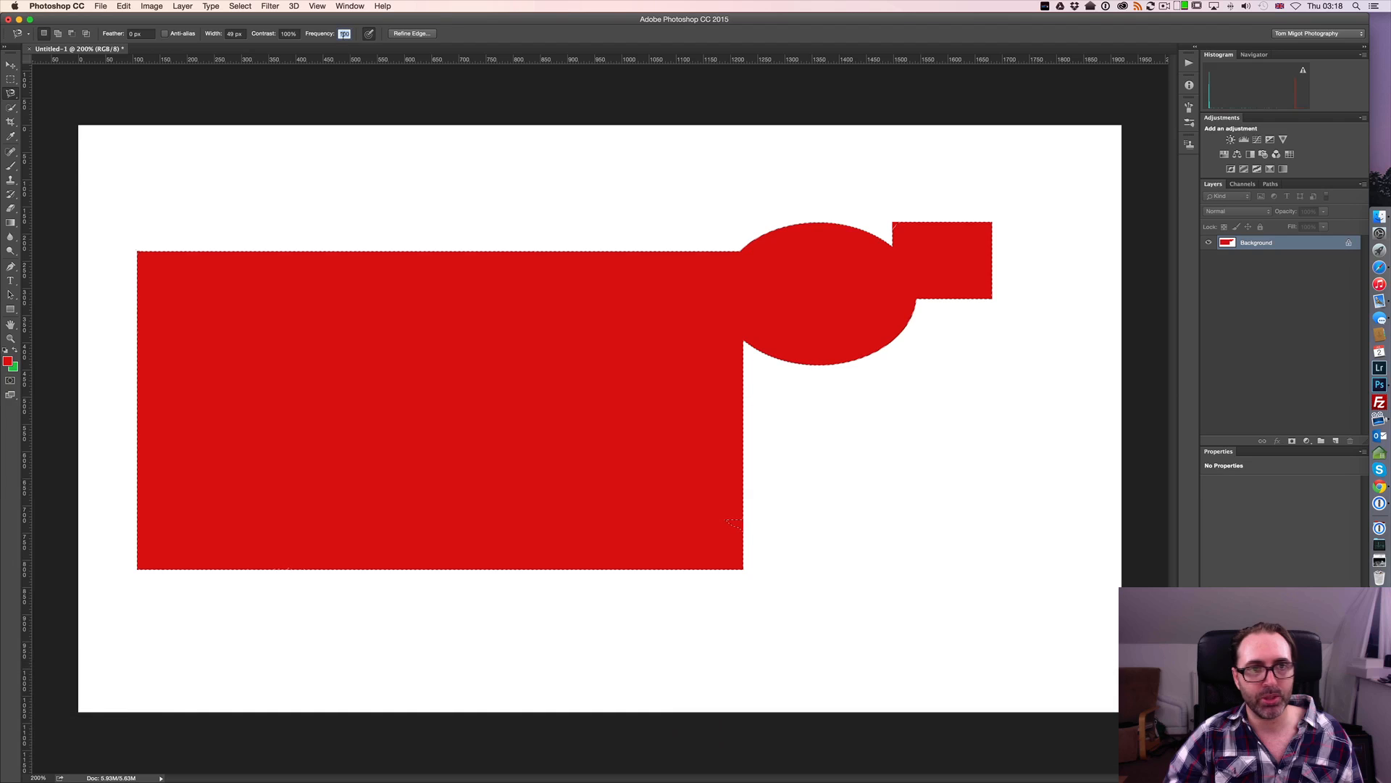
type("10")
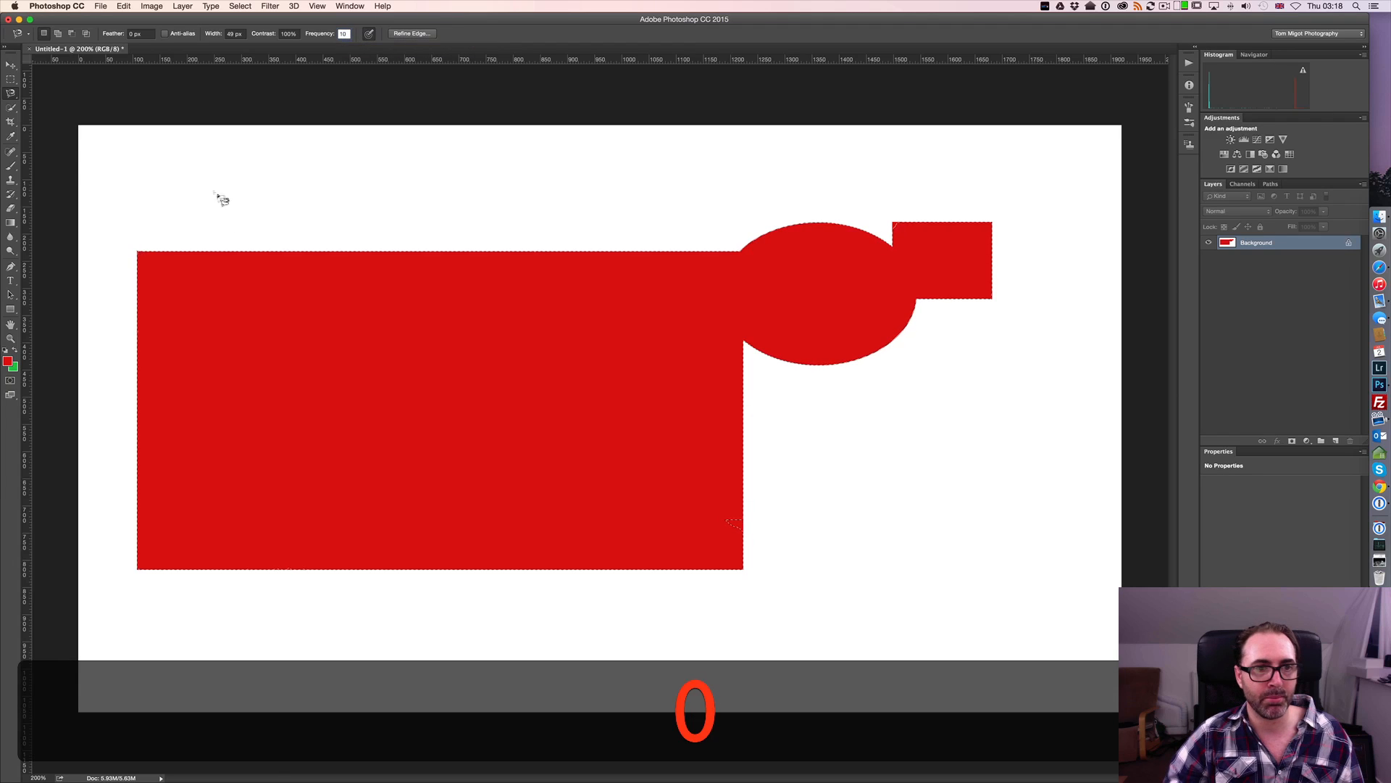
Trace a loose outline from the white area above the rectangle into the ellipse and remove its latest anchor points back to the white area
left_click(217, 192)
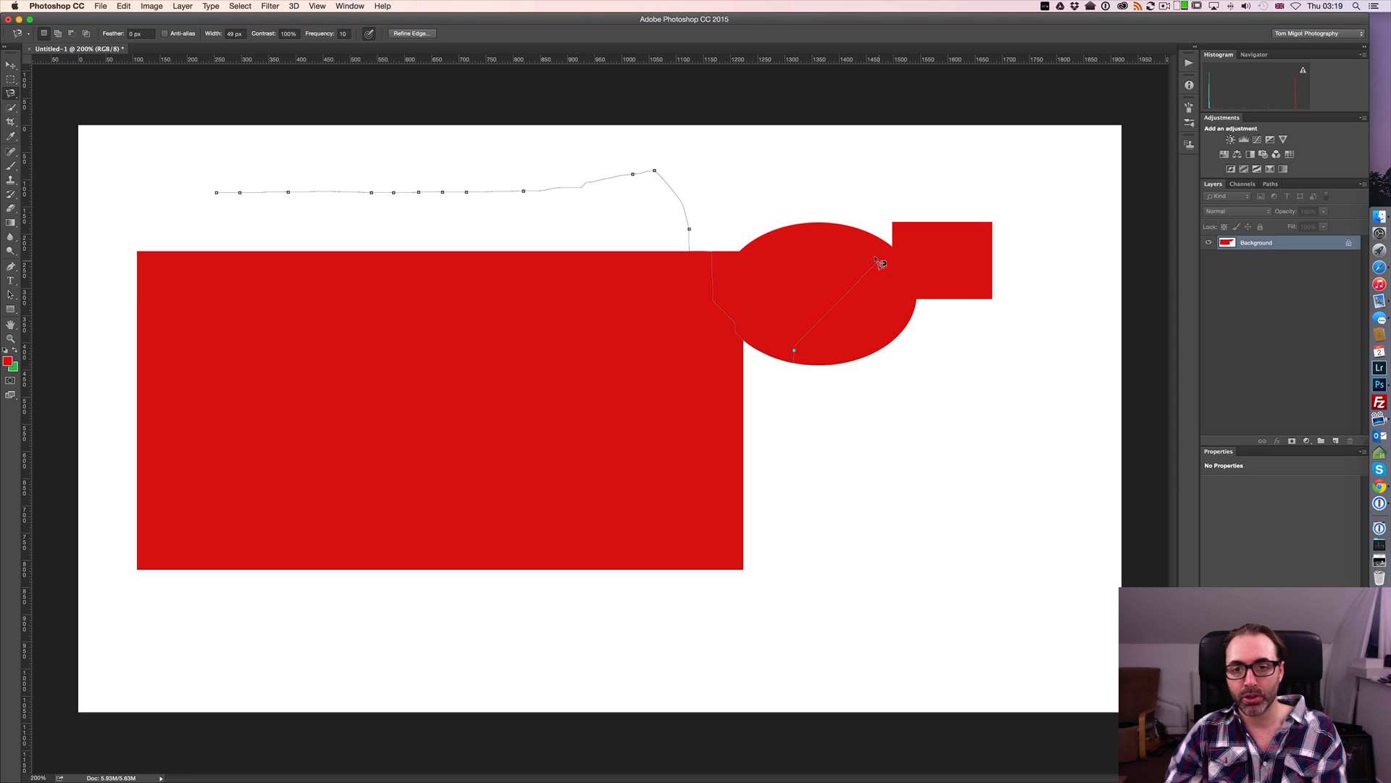
key("BackSpace")
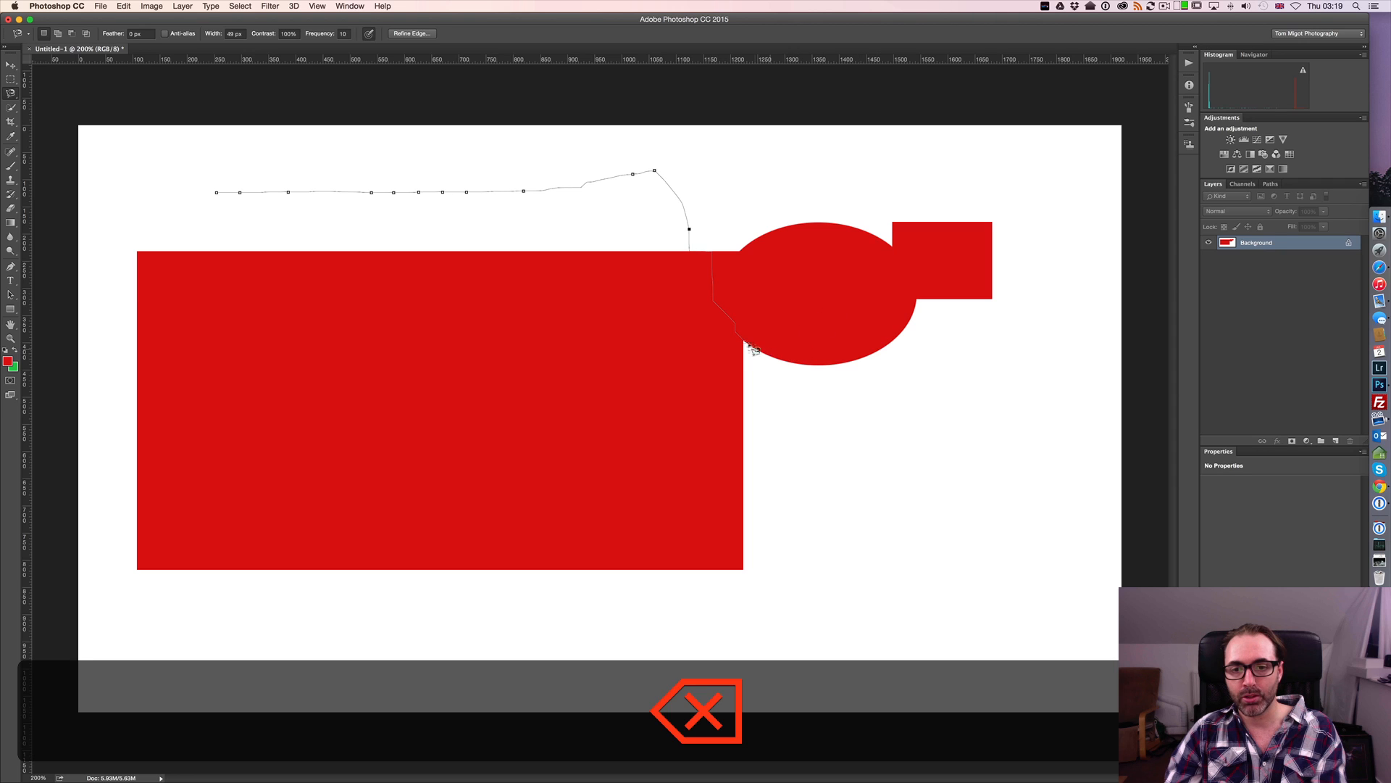
key("BackSpace")
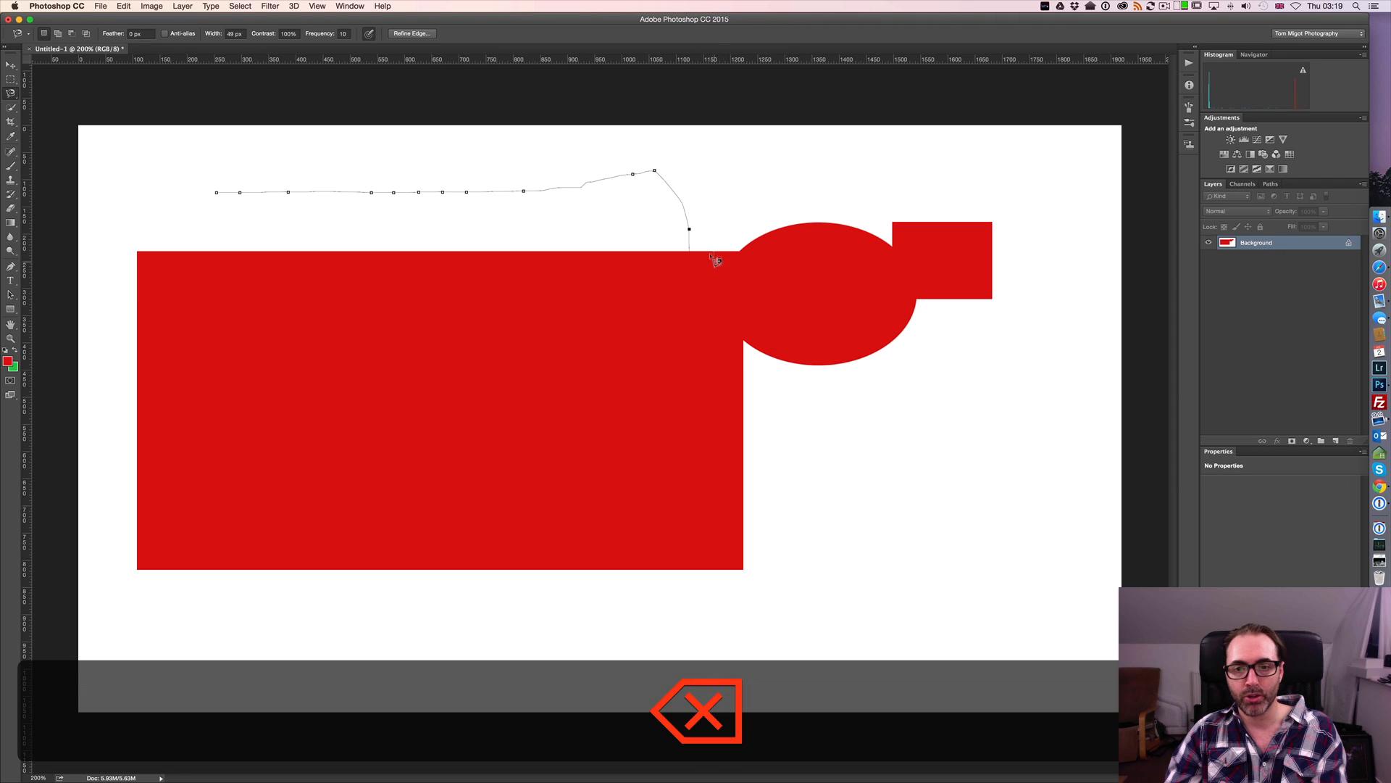
key("BackSpace")
key("BackSpace")
key("BackSpace")
key("BackSpace")
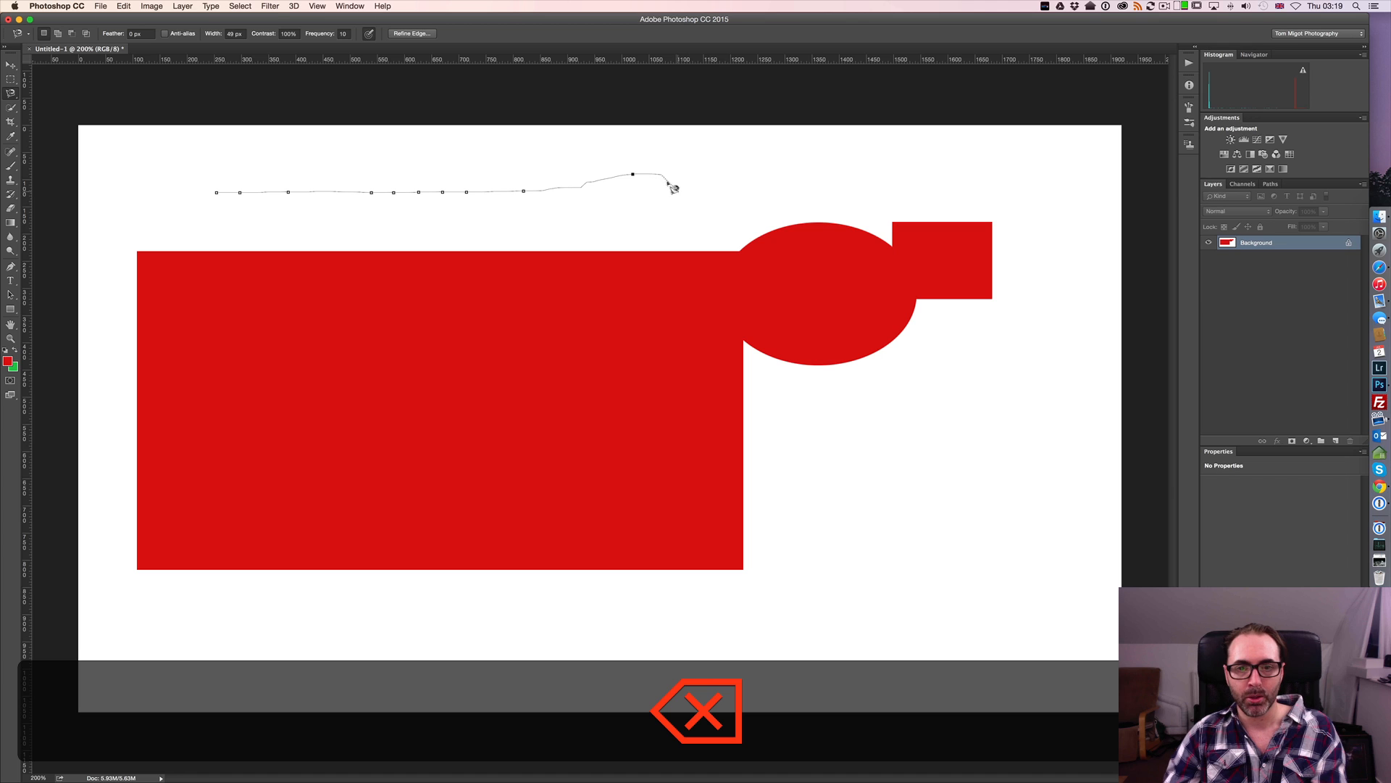
key("BackSpace")
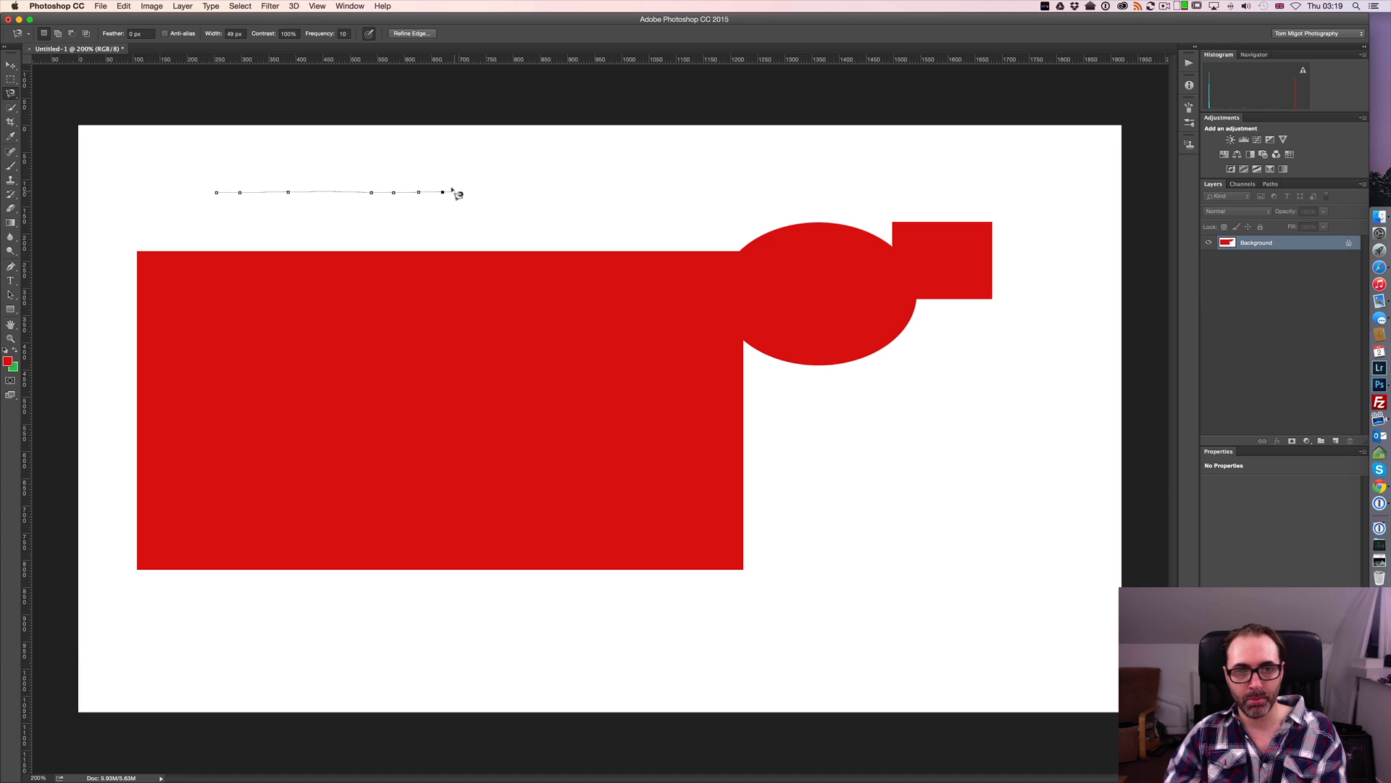
Close the outline above the rectangle into a selection and clear that selection
double_click(601, 195)
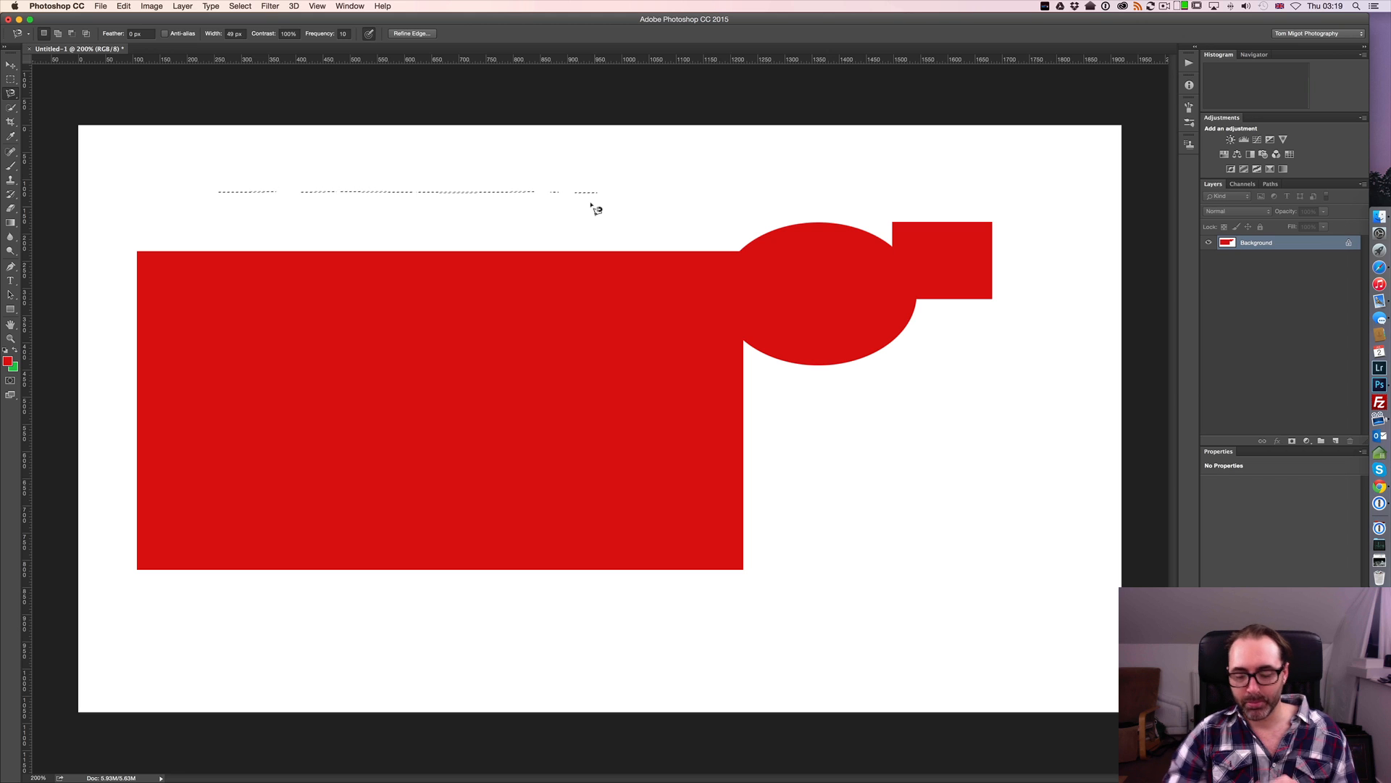
key("super+equal")
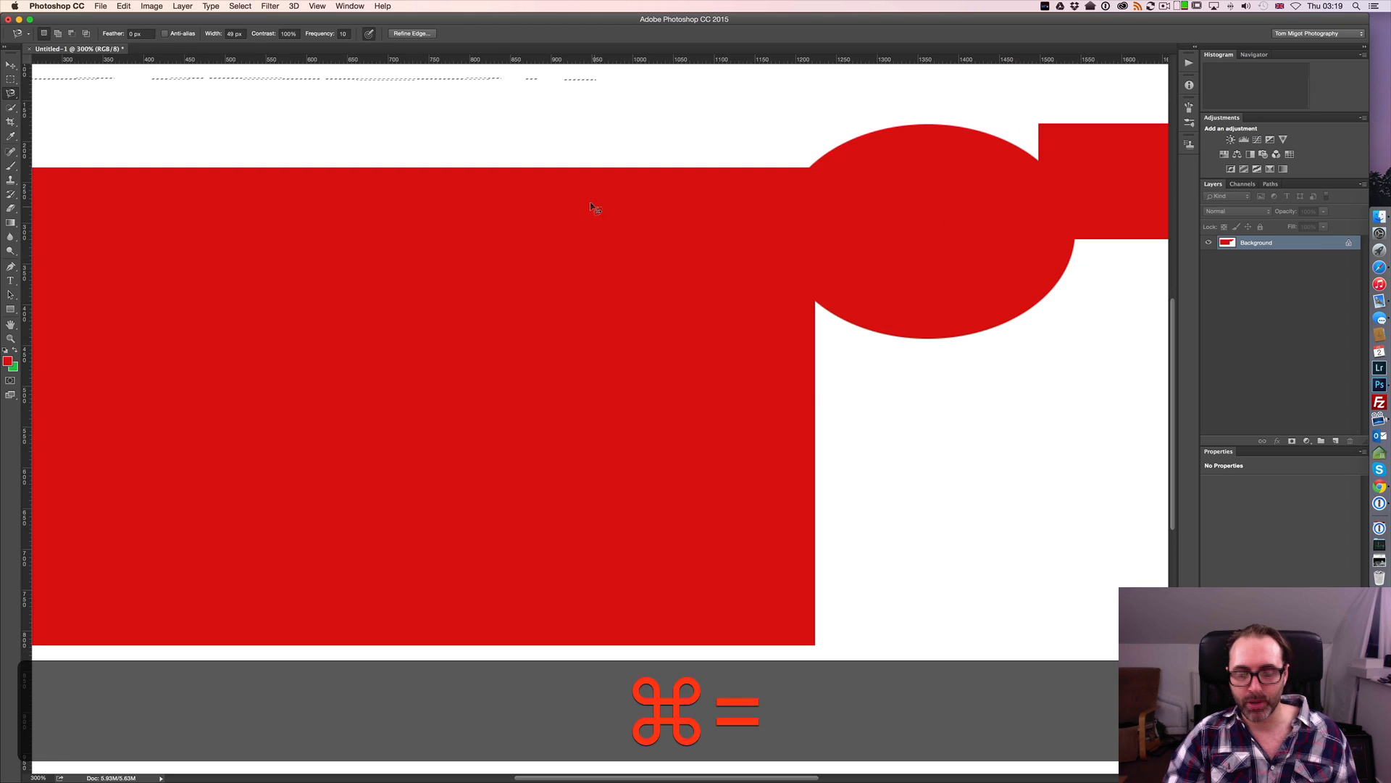
key("super+d")
Start and cancel an outline on the rectangle's upper edge near the ellipse, and set the Magnetic Lasso frequency to 100
scroll(768, 282, "up", 3)
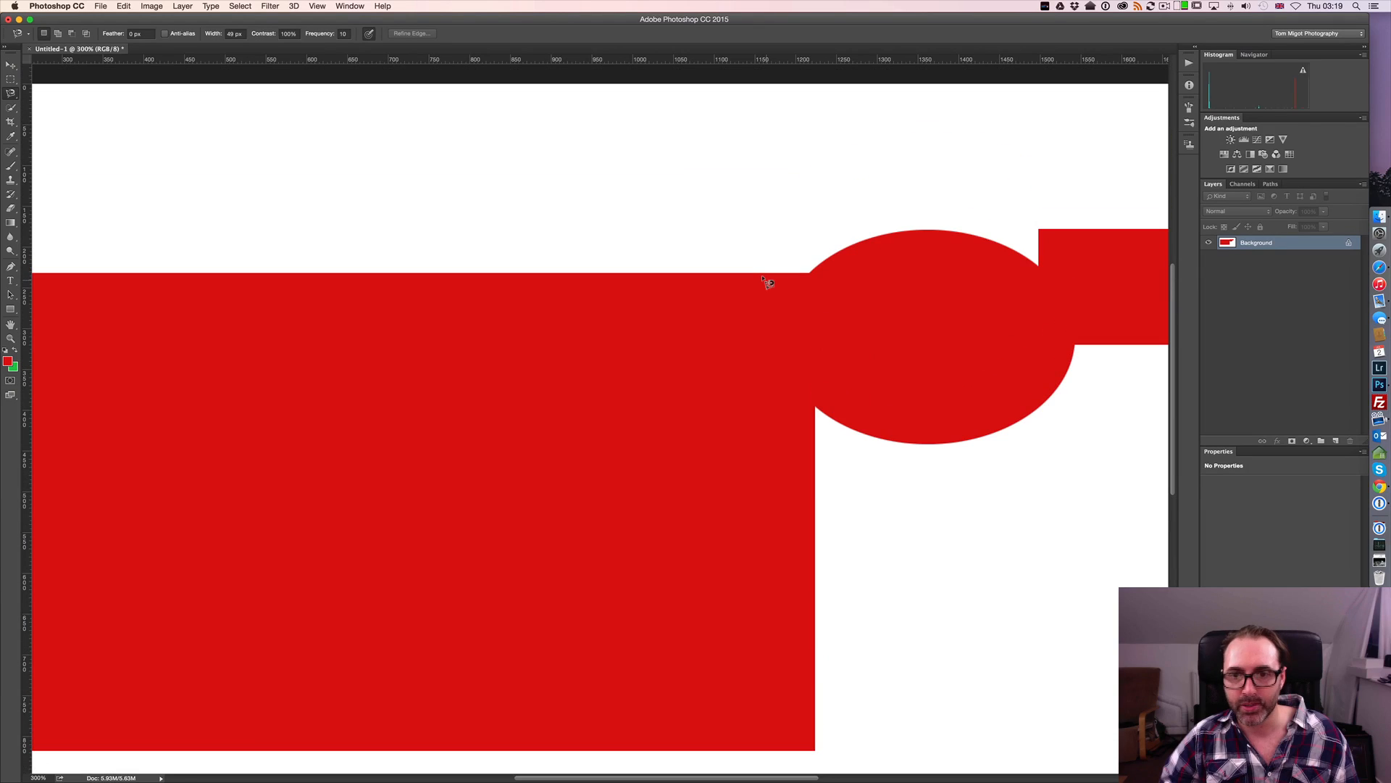
key("super+equal")
key("super+equal")
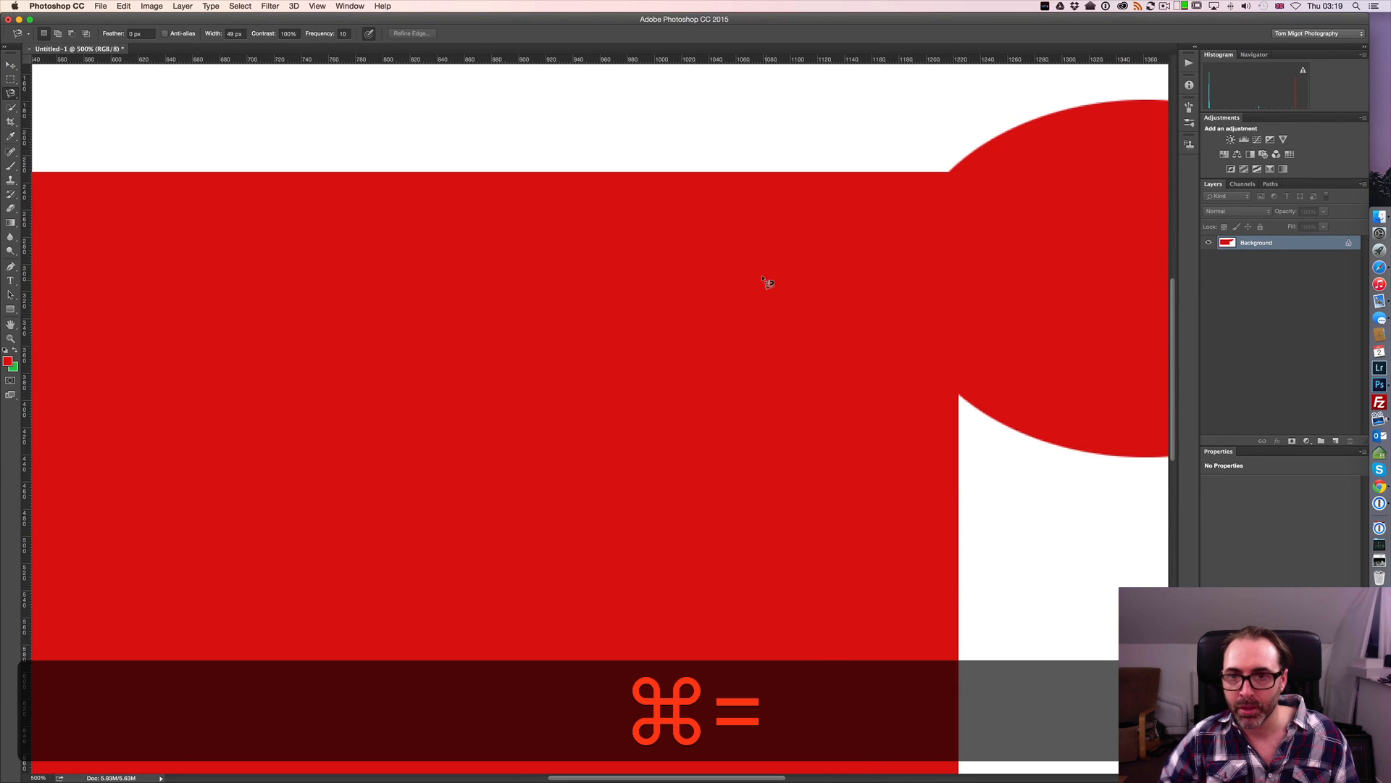
scroll(761, 295, "right", 10)
scroll(761, 295, "up", 3)
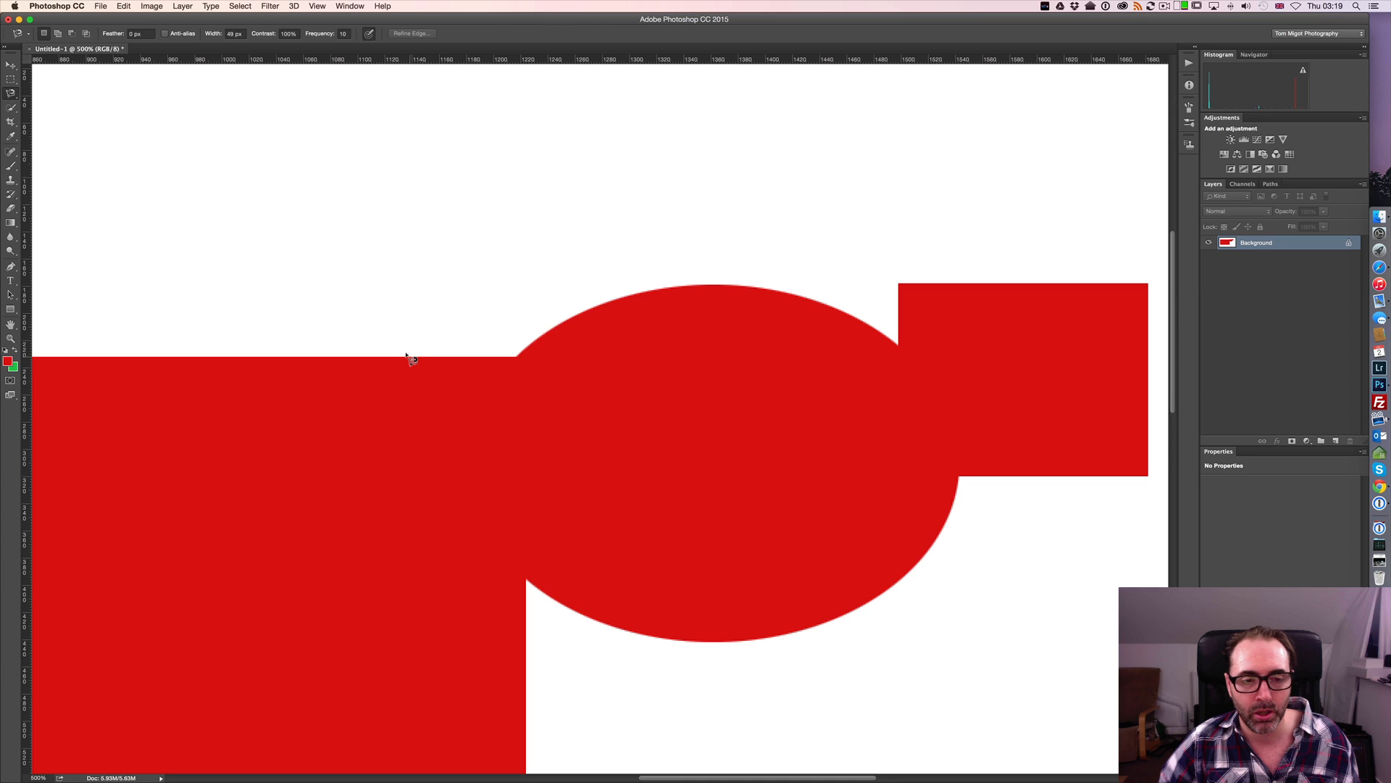
left_click(410, 356)
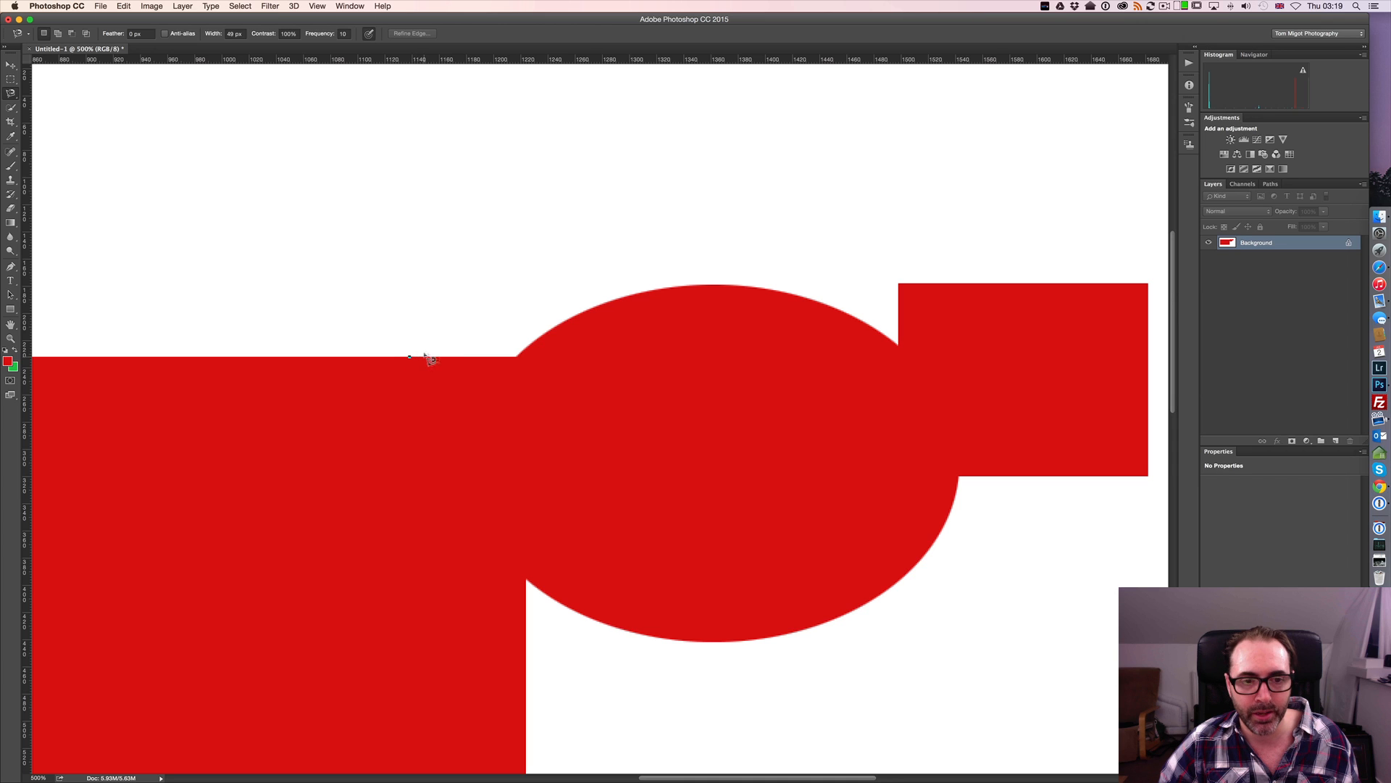
key("Escape")
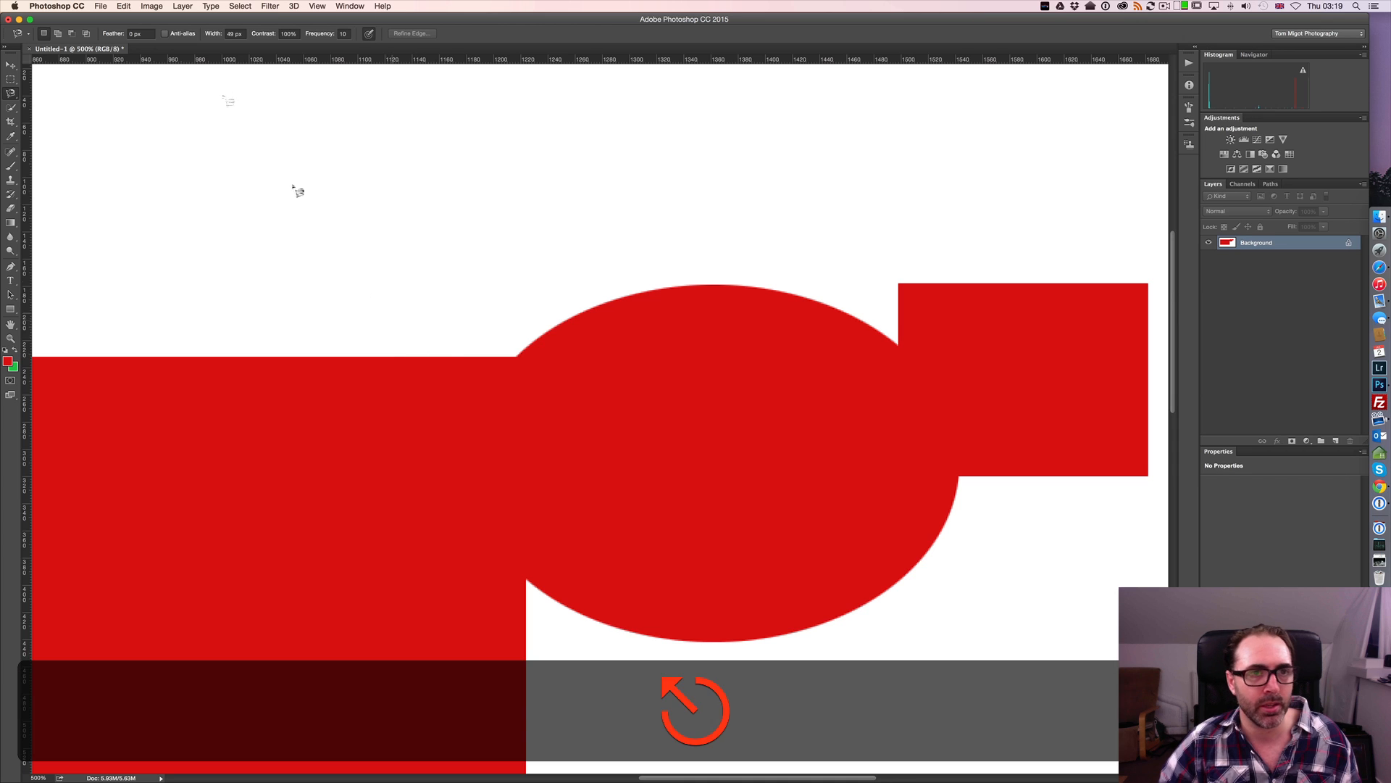
left_click(343, 35)
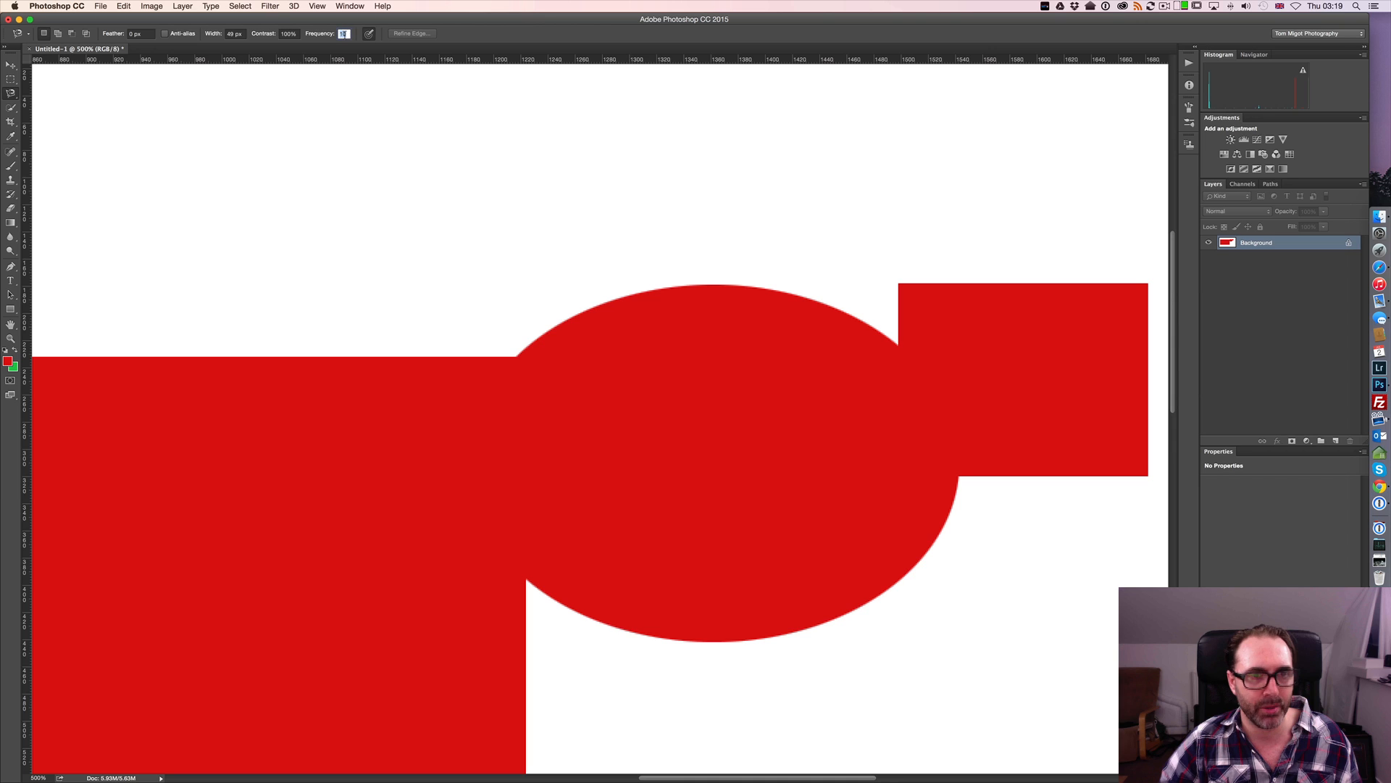
type("00")
key("Return")
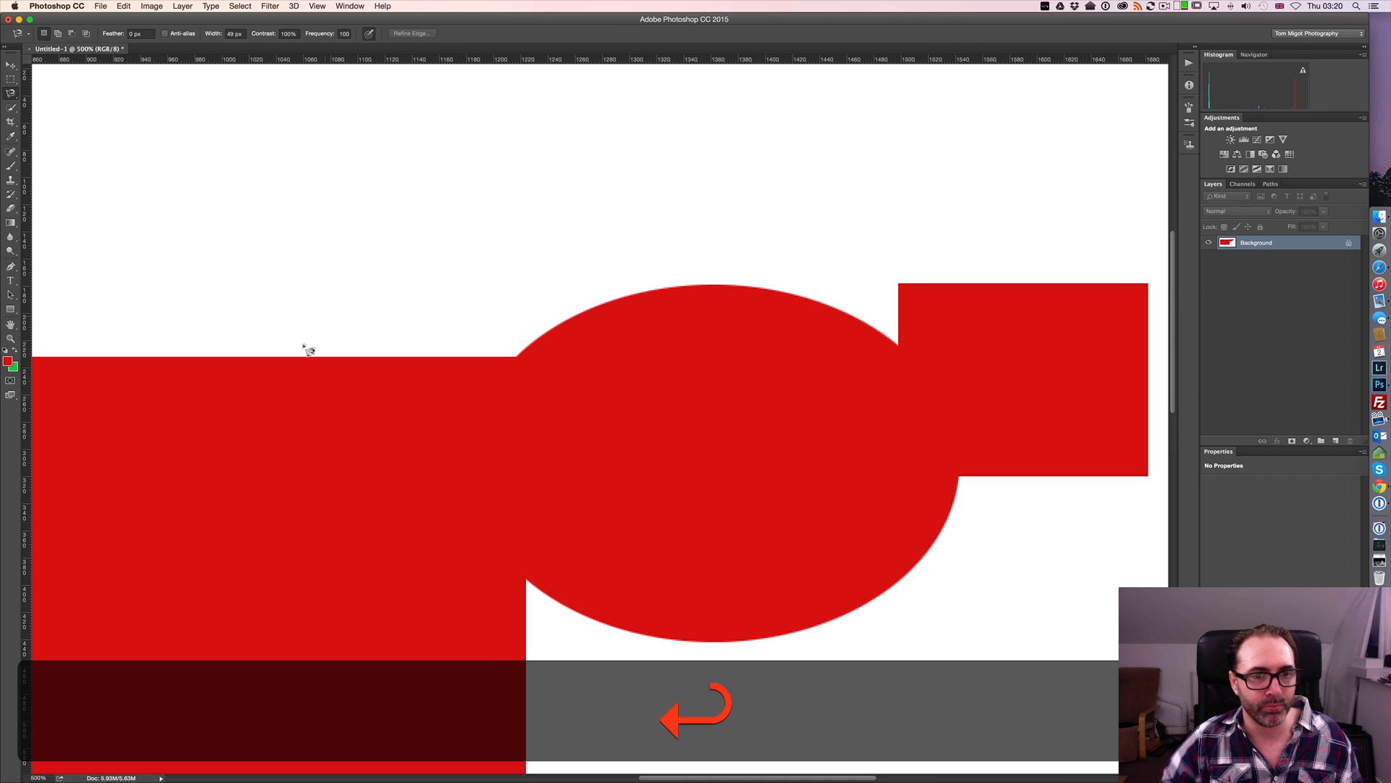
Trace the rectangle's upper edge, the ellipse's upper arc and the small square's left edge with the Magnetic Lasso
left_click(372, 356)
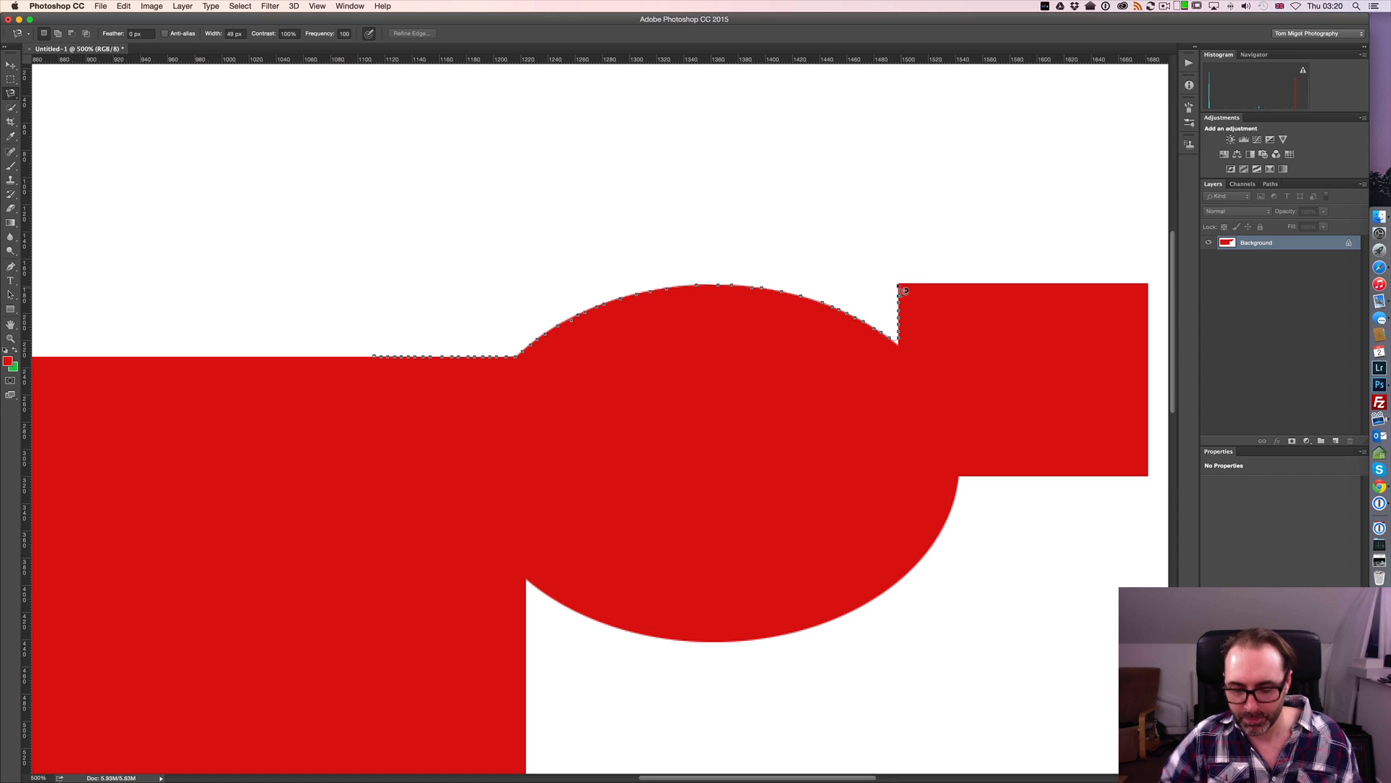
key("super+equal")
key("super+equal")
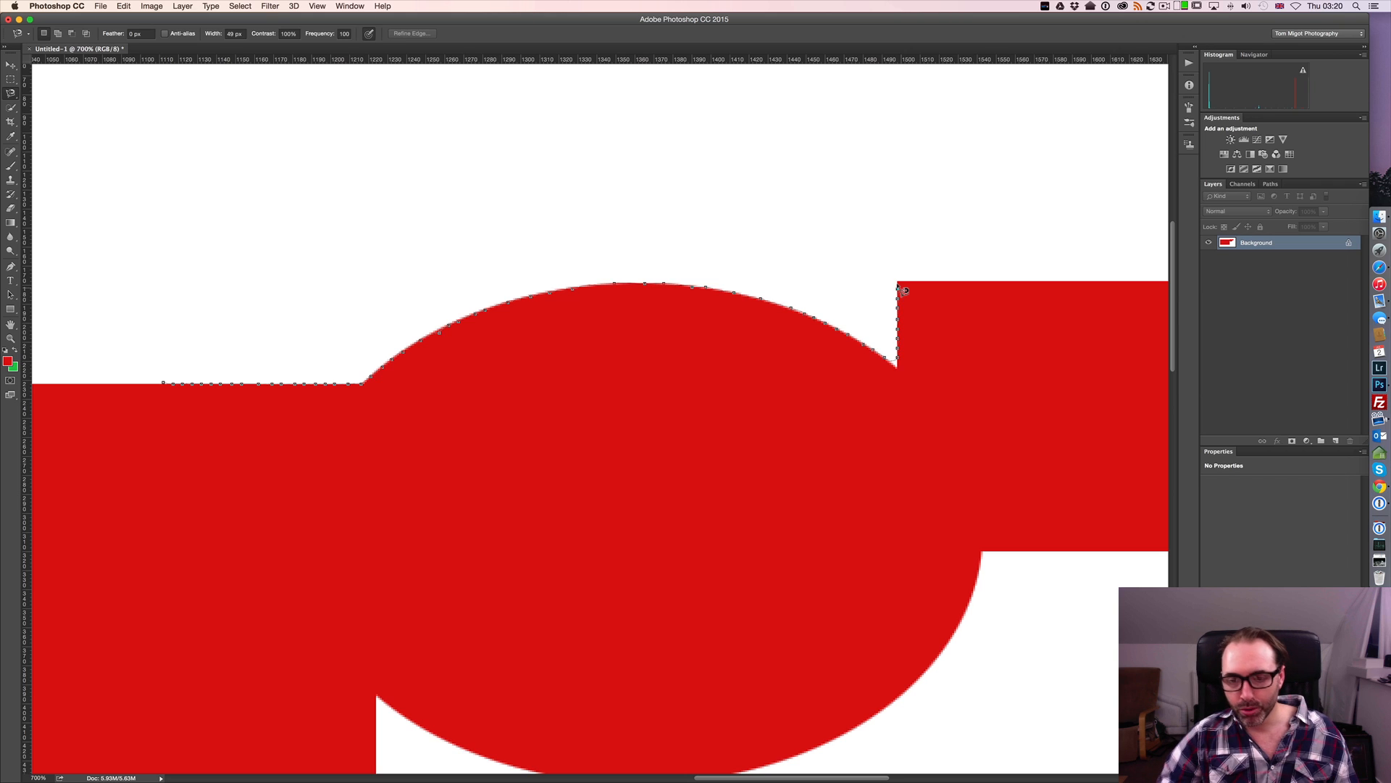
Remove the latest anchor points along the small square's left edge back to its junction with the ellipse
key("BackSpace")
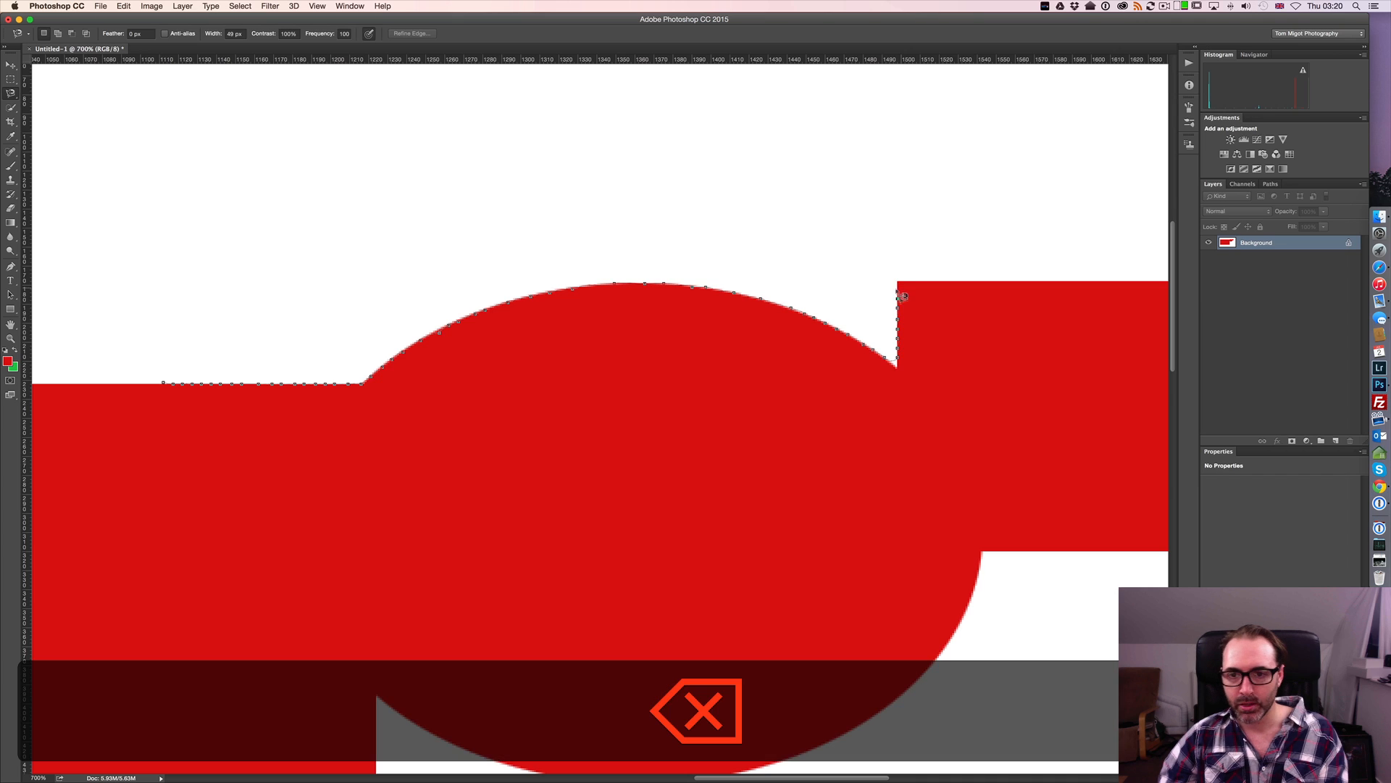
key("BackSpace")
key("BackSpace")
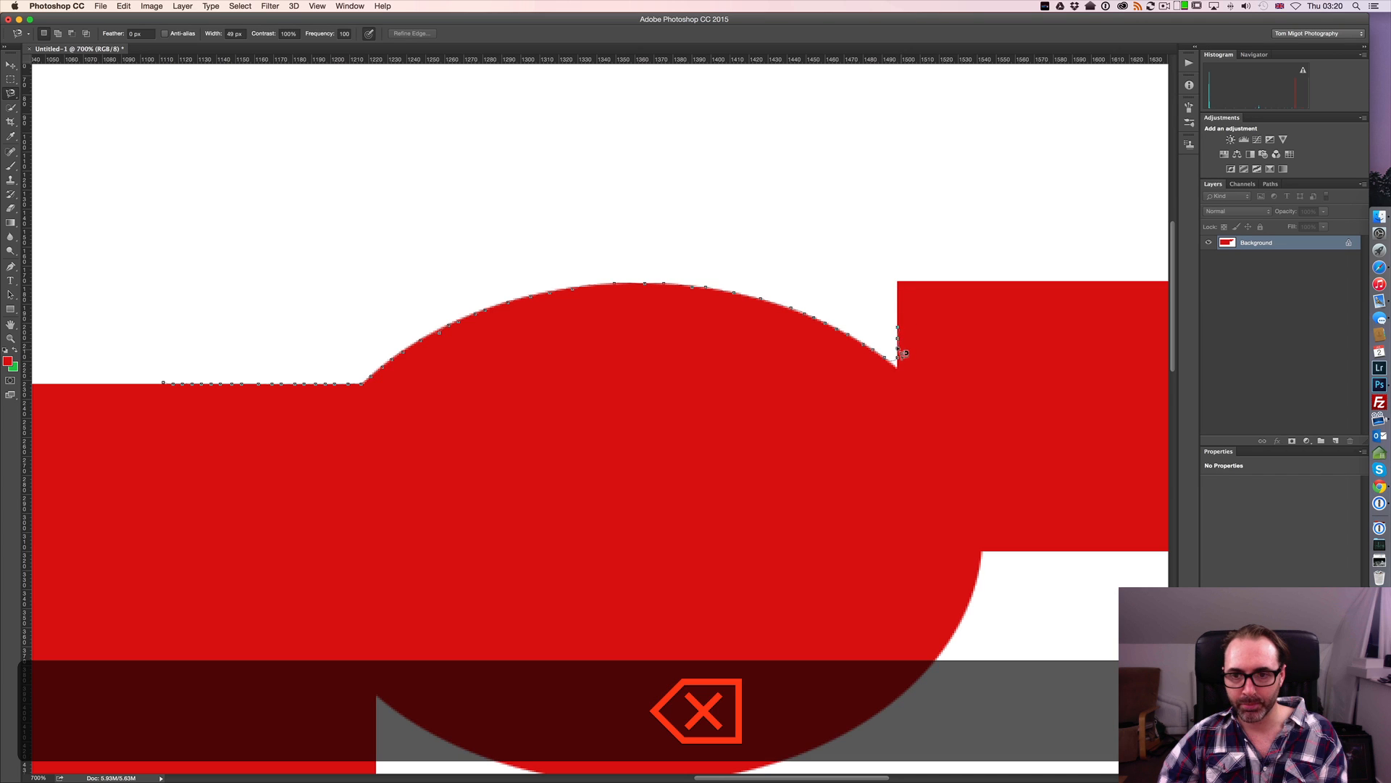
key("BackSpace")
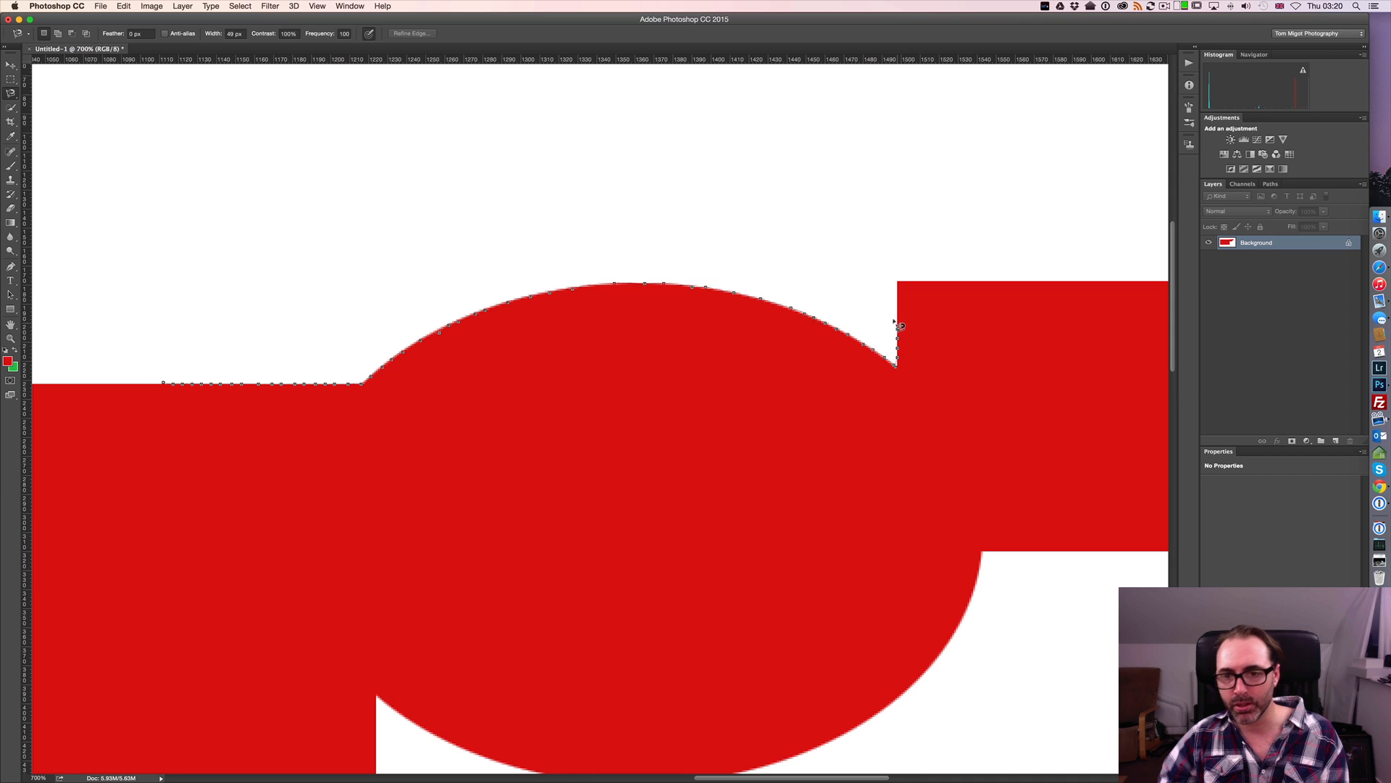
key("BackSpace")
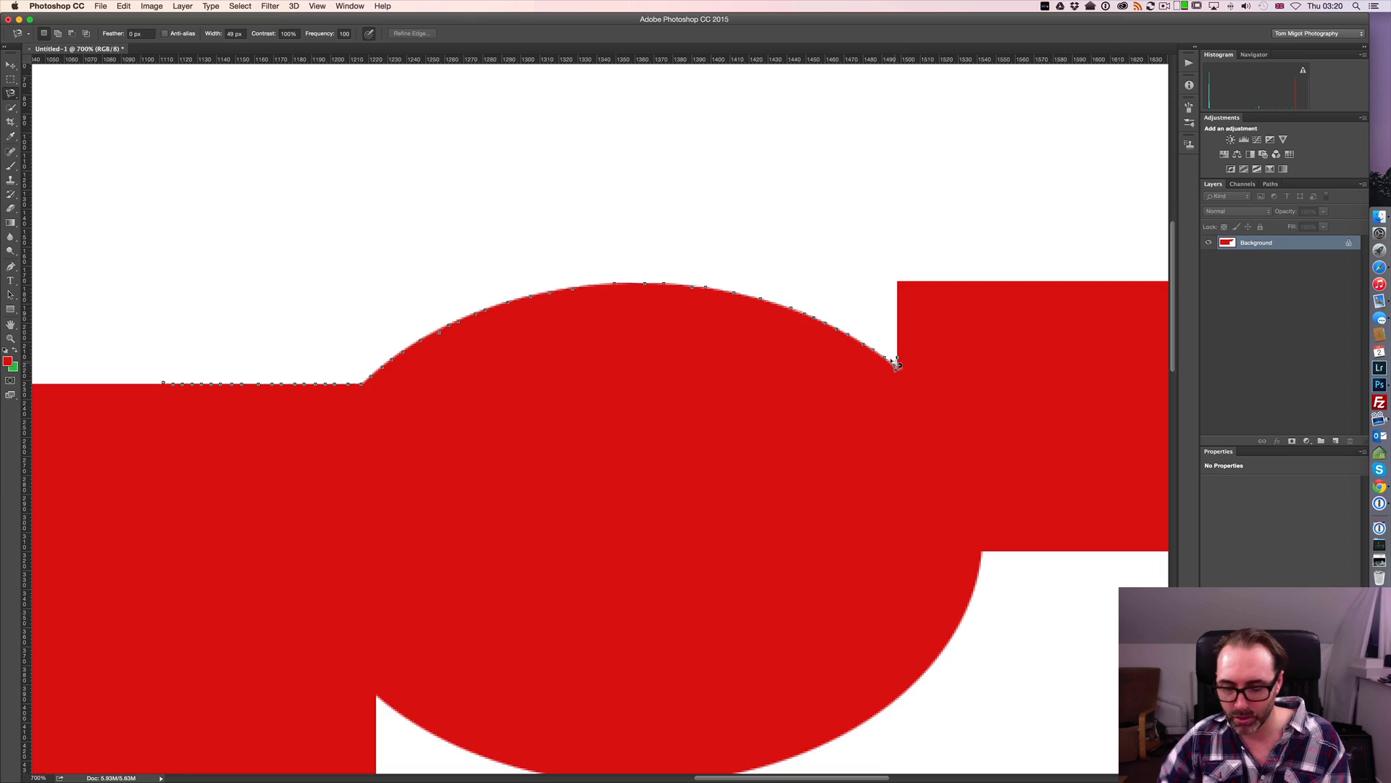
key("BackSpace")
Place a manual anchor point exactly where the ellipse meets the small square and continue the outline up the square's left edge
key("super+equal")
key("super+equal")
key("super+equal")
key("super+equal")
key("super+equal")
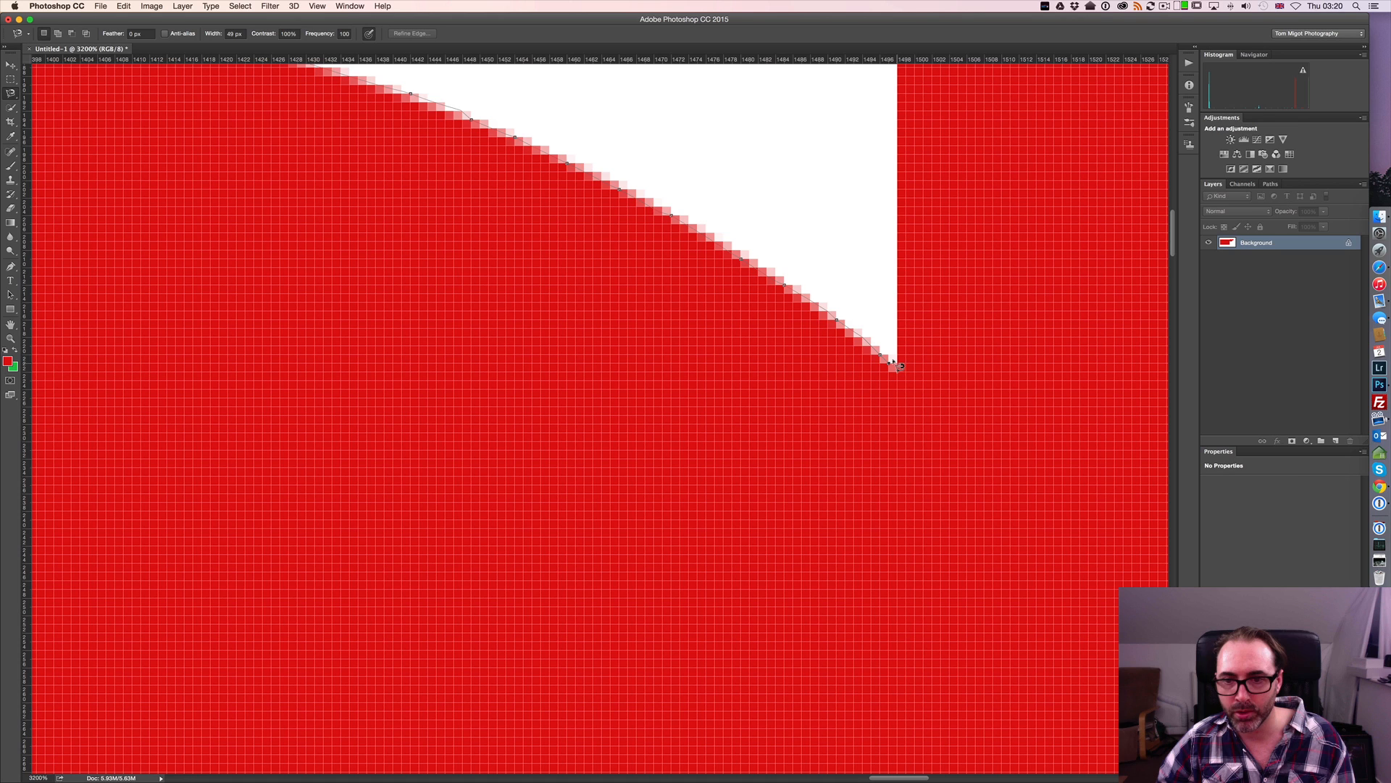
left_click(896, 361)
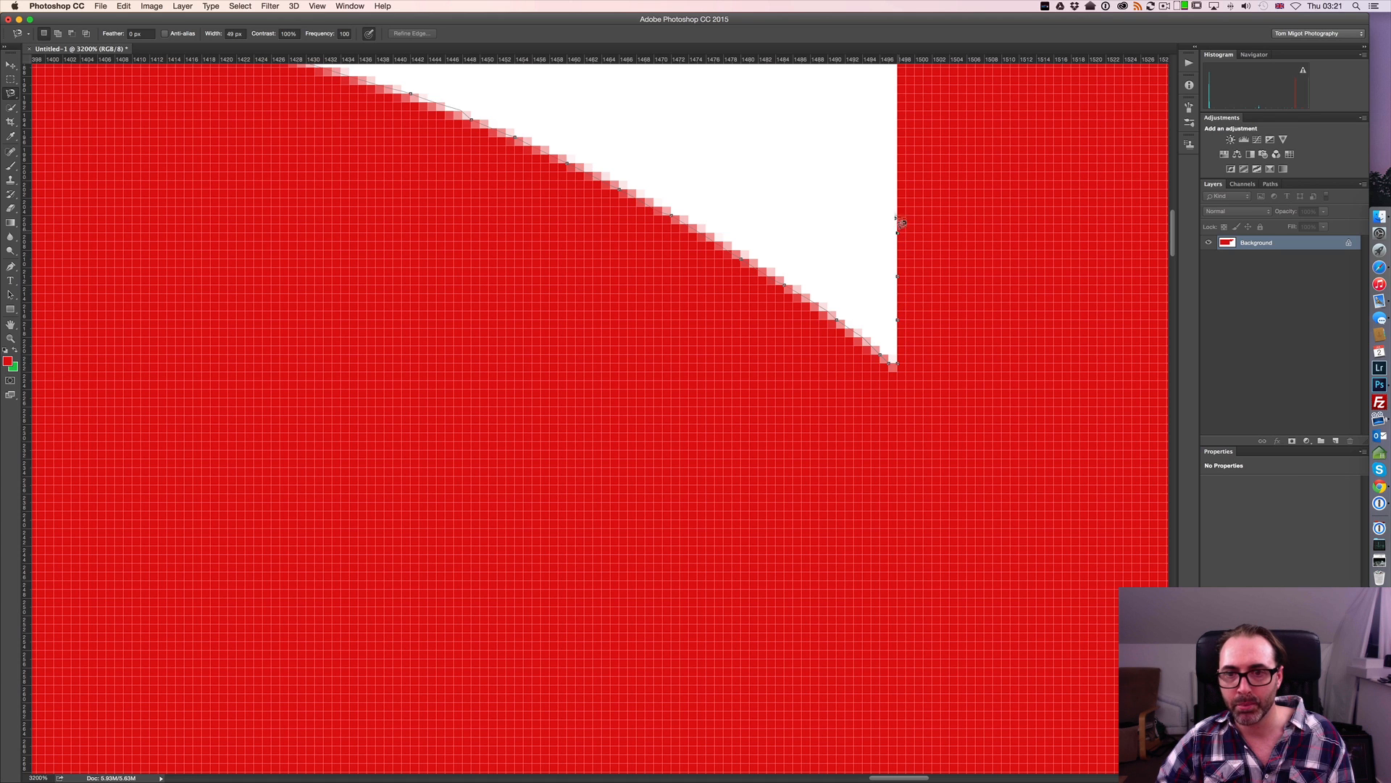
key("super+minus")
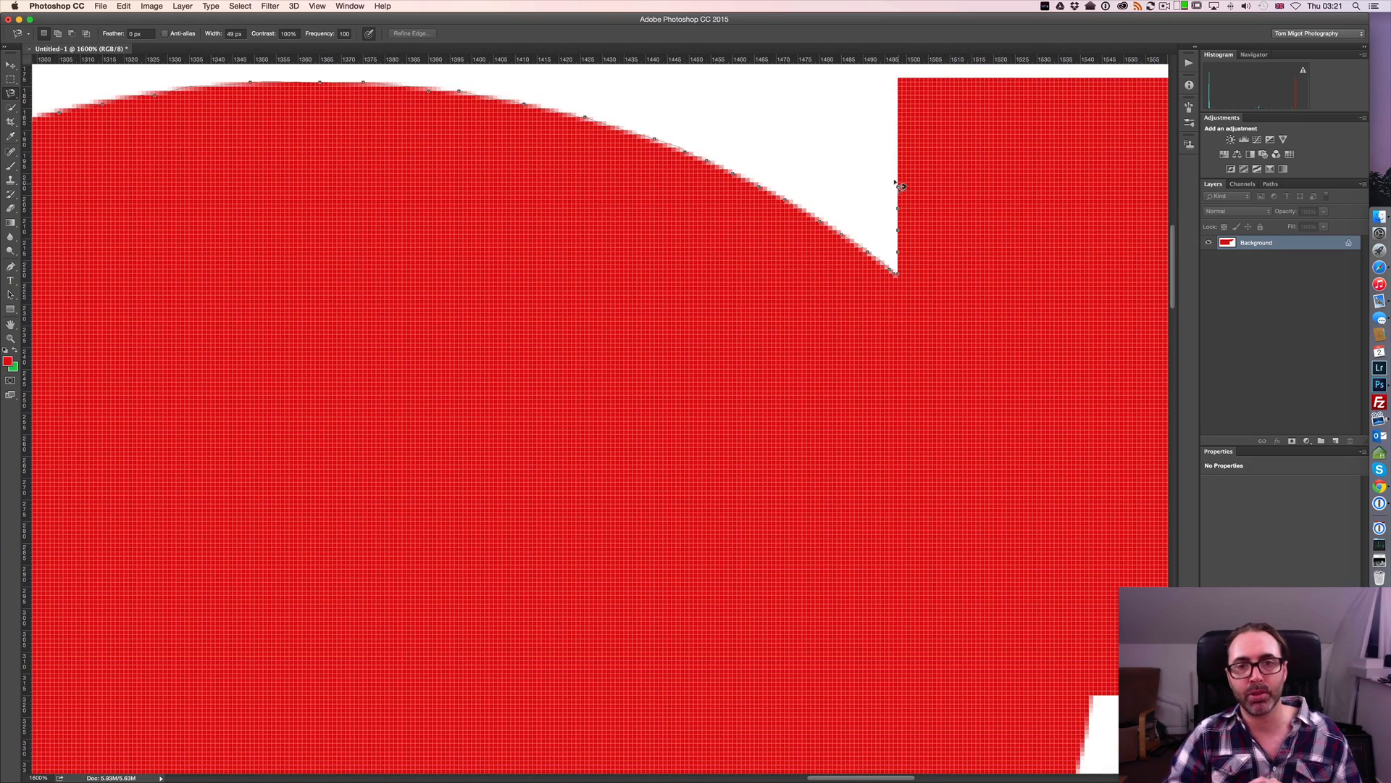
key("super+minus")
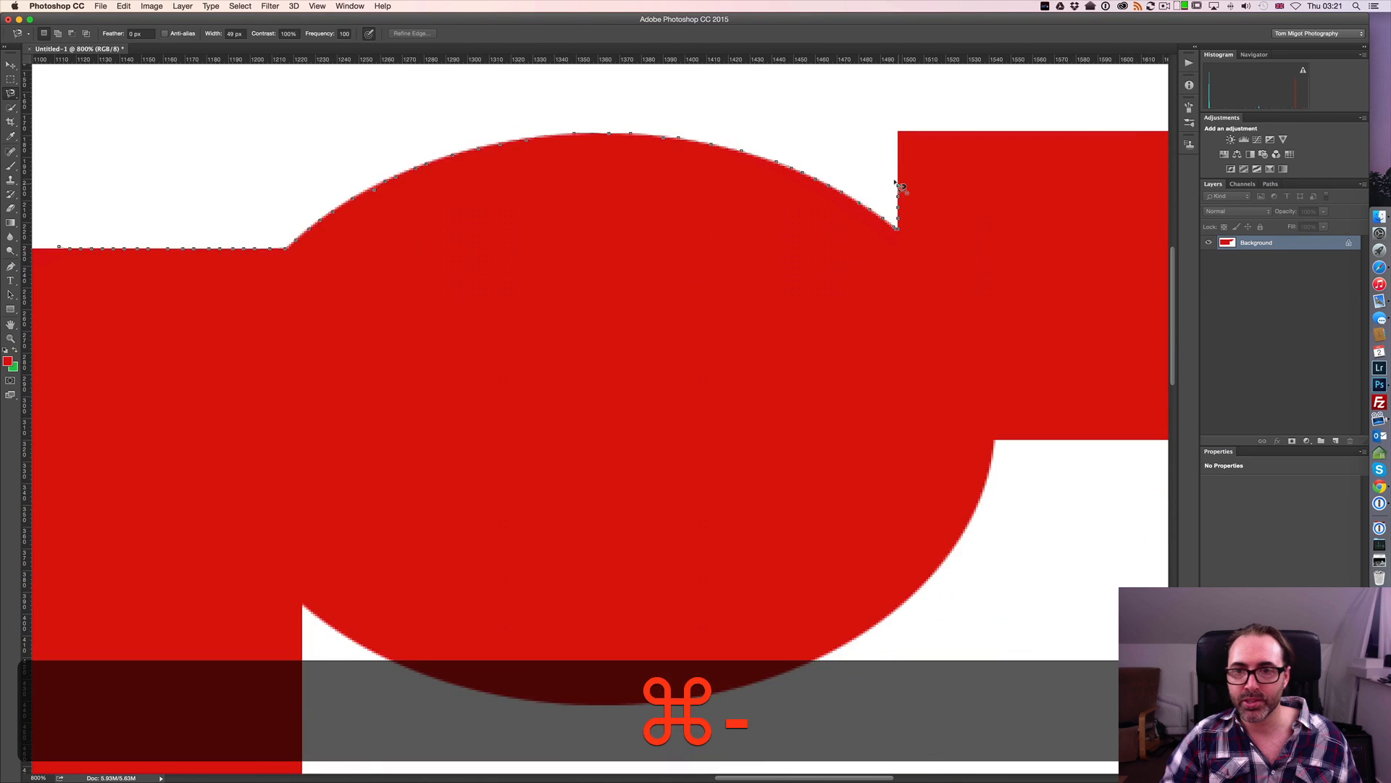
Continue the Magnetic Lasso outline along the small square's upper edge past its far corner, and discard the whole outline
key("super+minus")
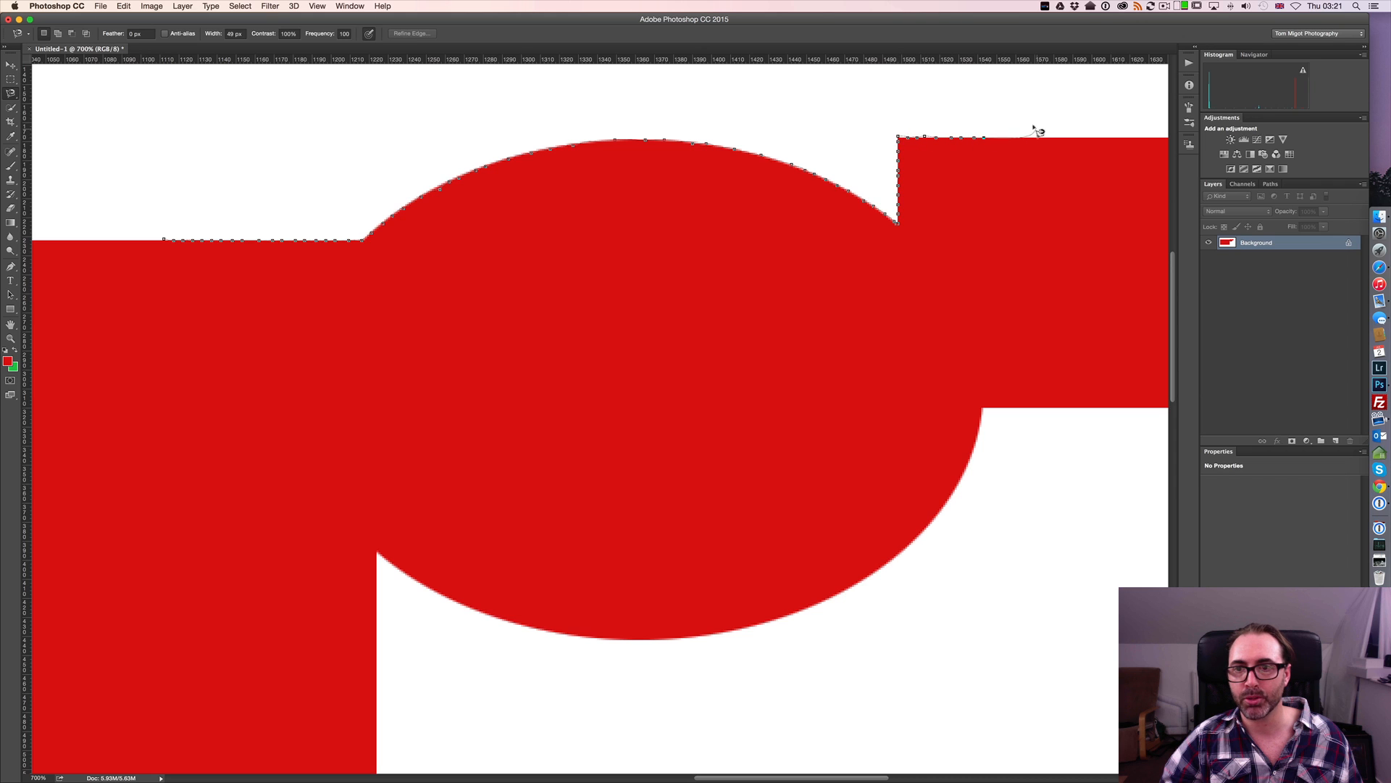
scroll(1043, 131, "right", 5)
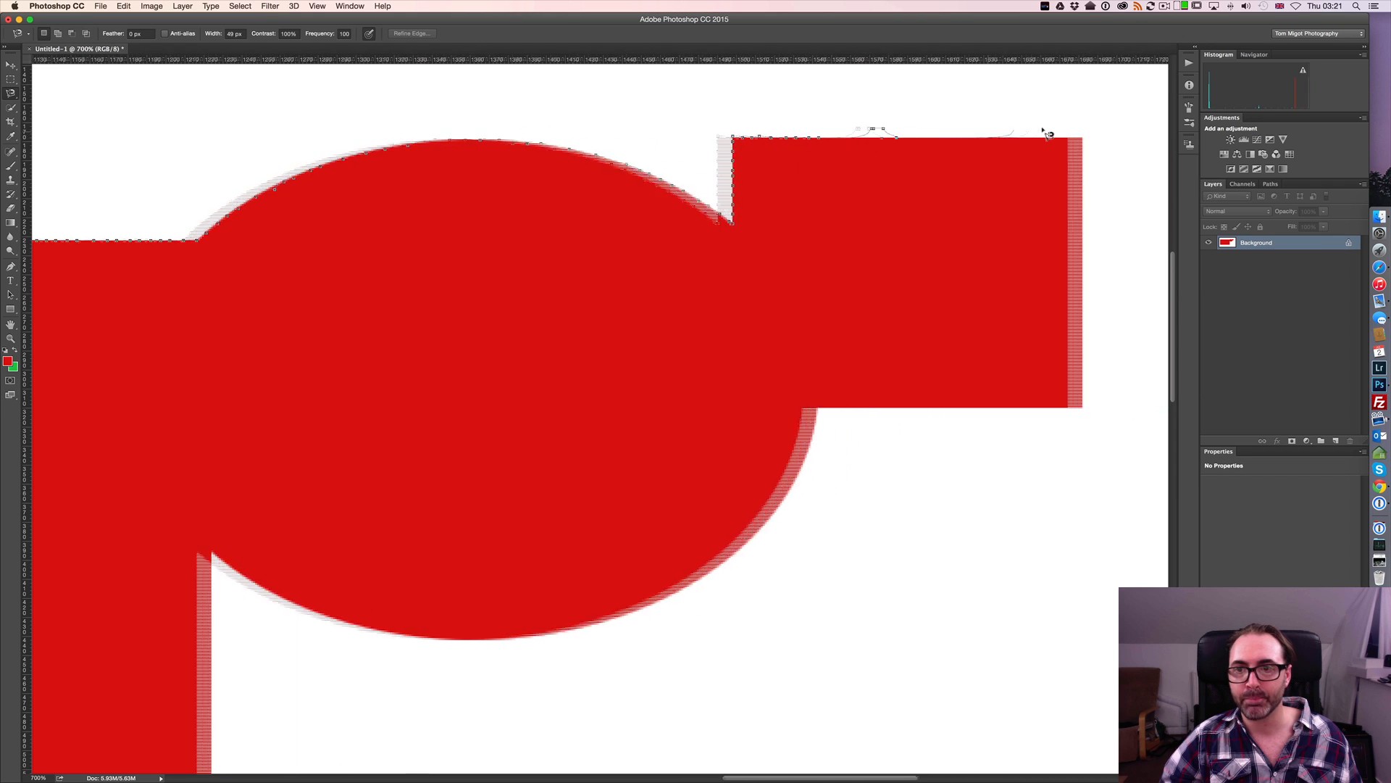
scroll(1049, 134, "right", 2)
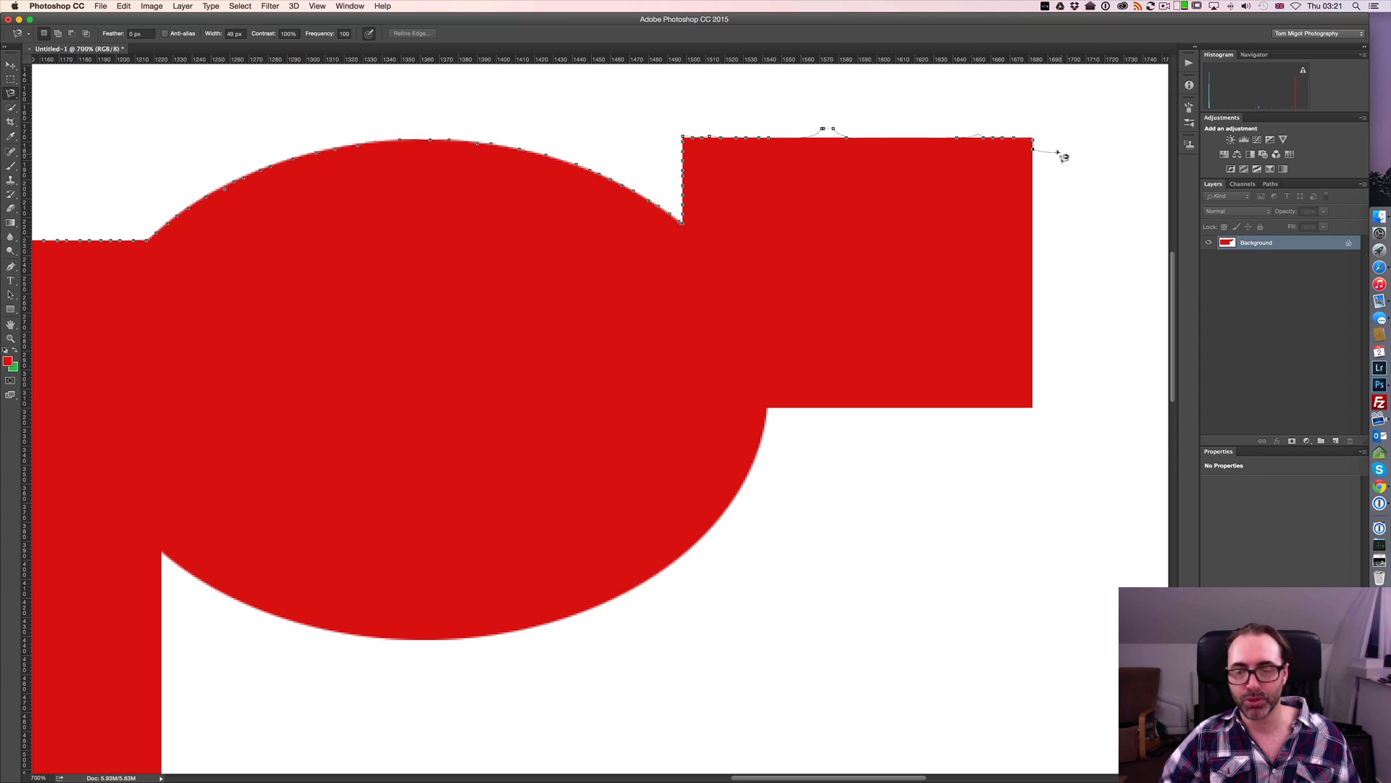
key("Escape")
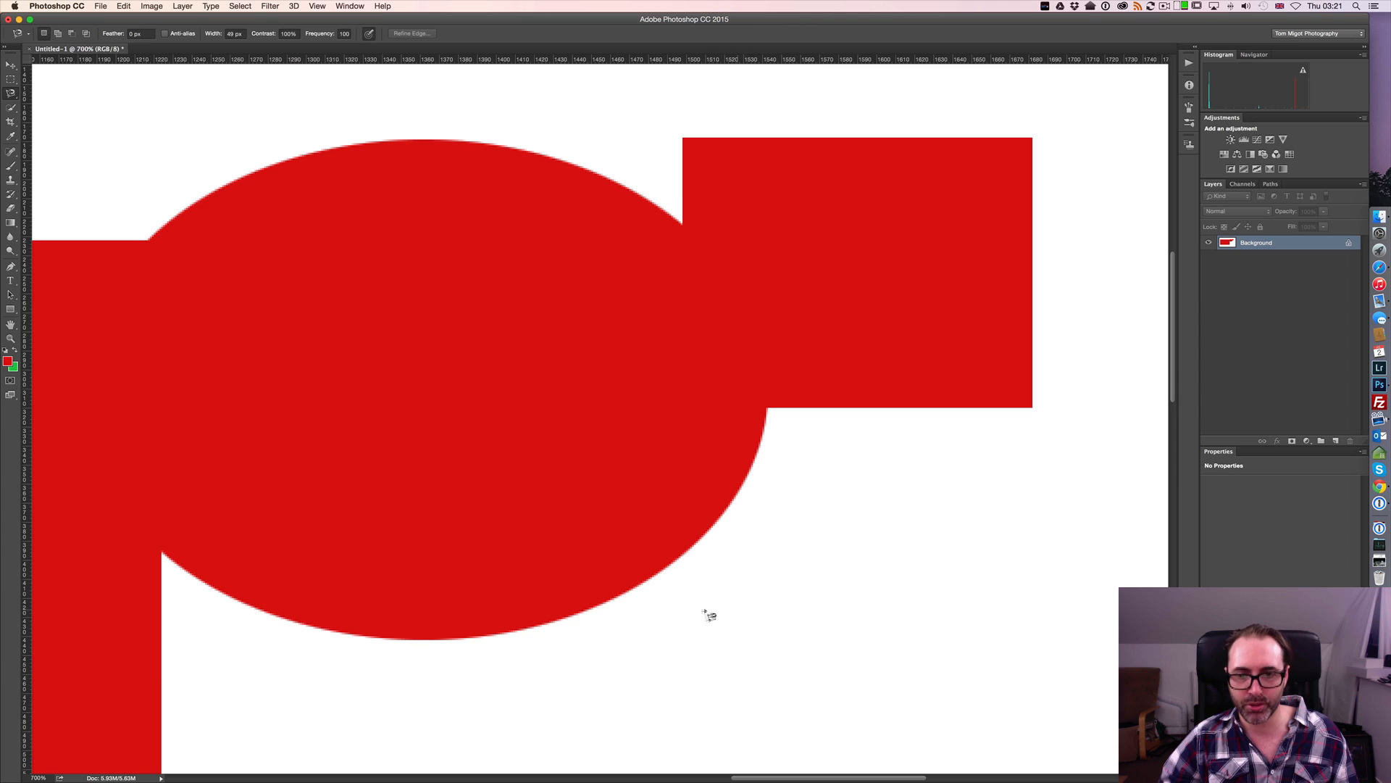
Start a Magnetic Lasso outline on the white area below the small square and temporarily switch it to straight polygonal segments
left_click(704, 612)
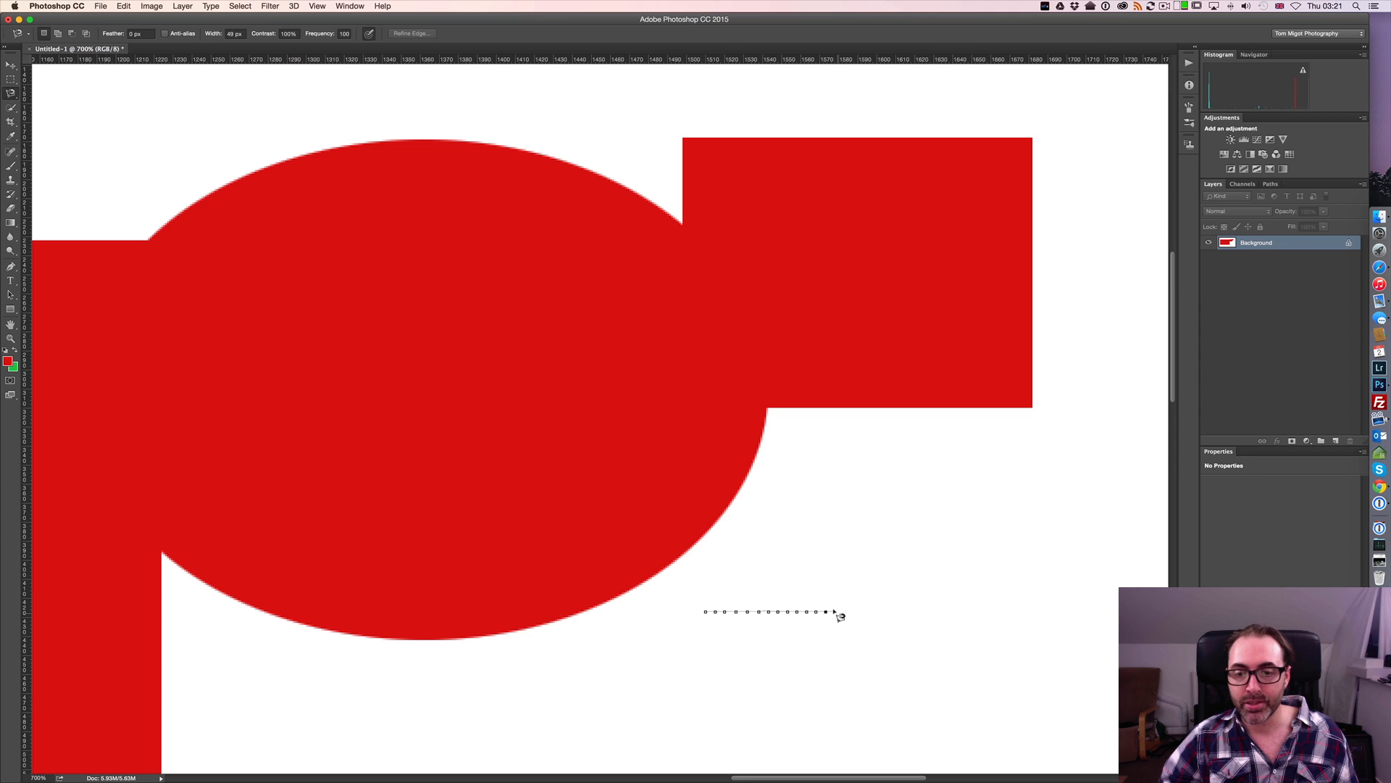
key("alt")
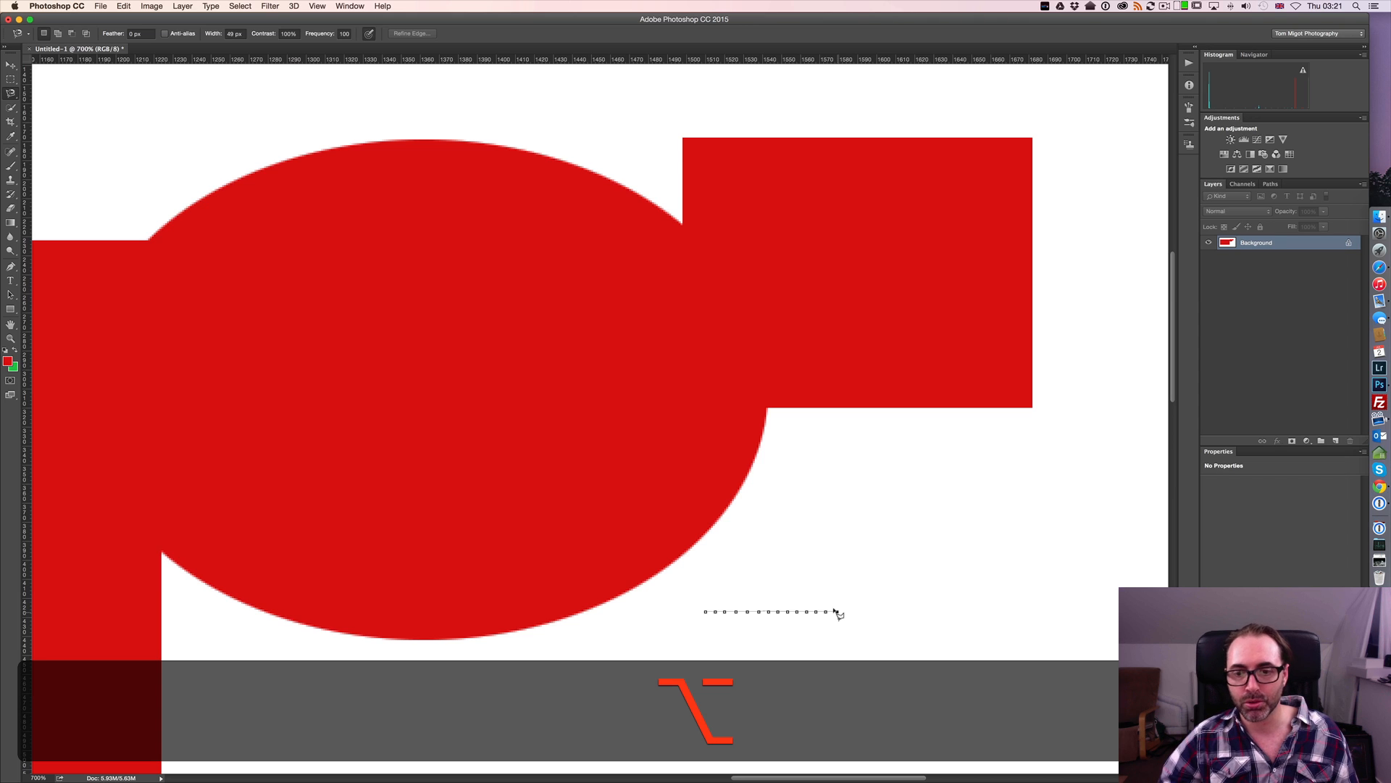
left_click(836, 612)
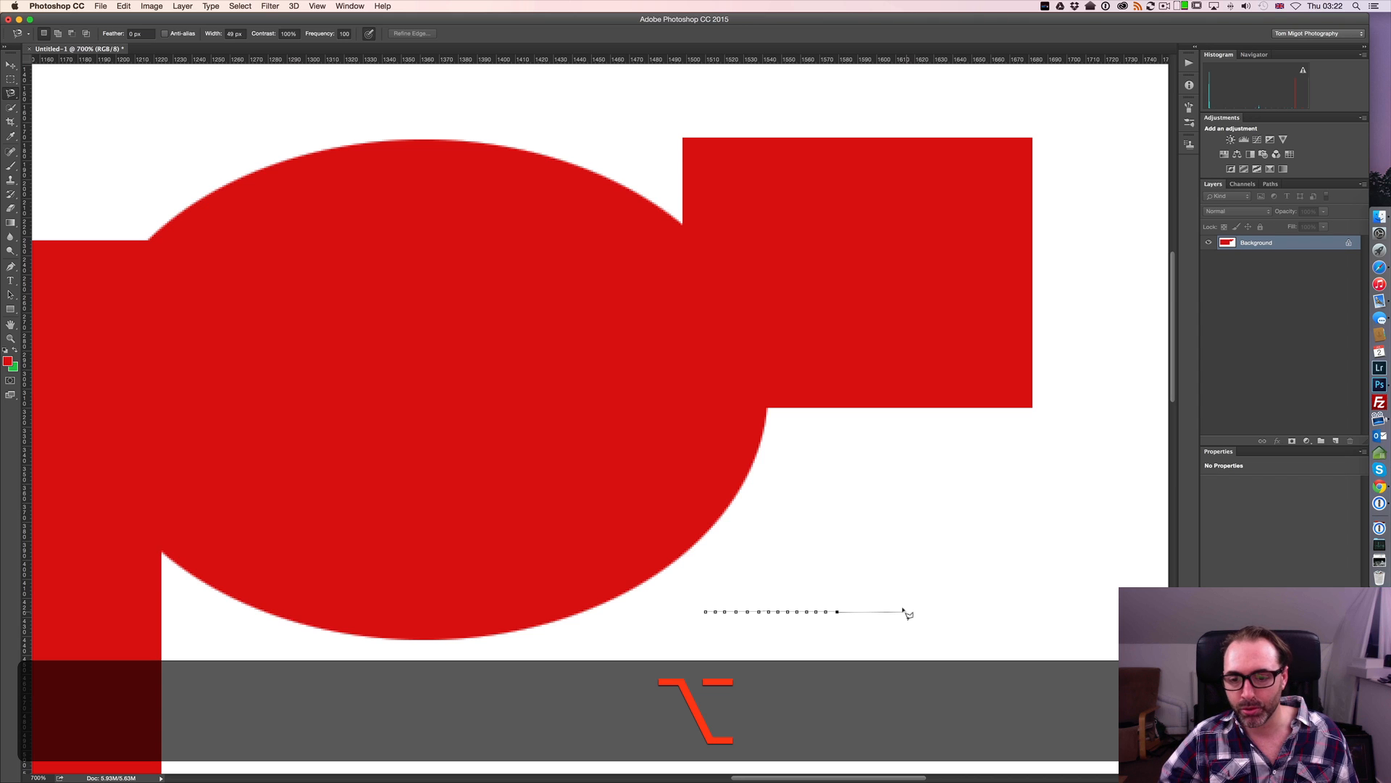
Add straight zigzag segments up past the small square's lower outer corner, and resume magnetic tracing upward beside the square
left_click(983, 573)
left_click(965, 507)
left_click(1012, 499)
left_click(1012, 452)
left_click(1066, 458)
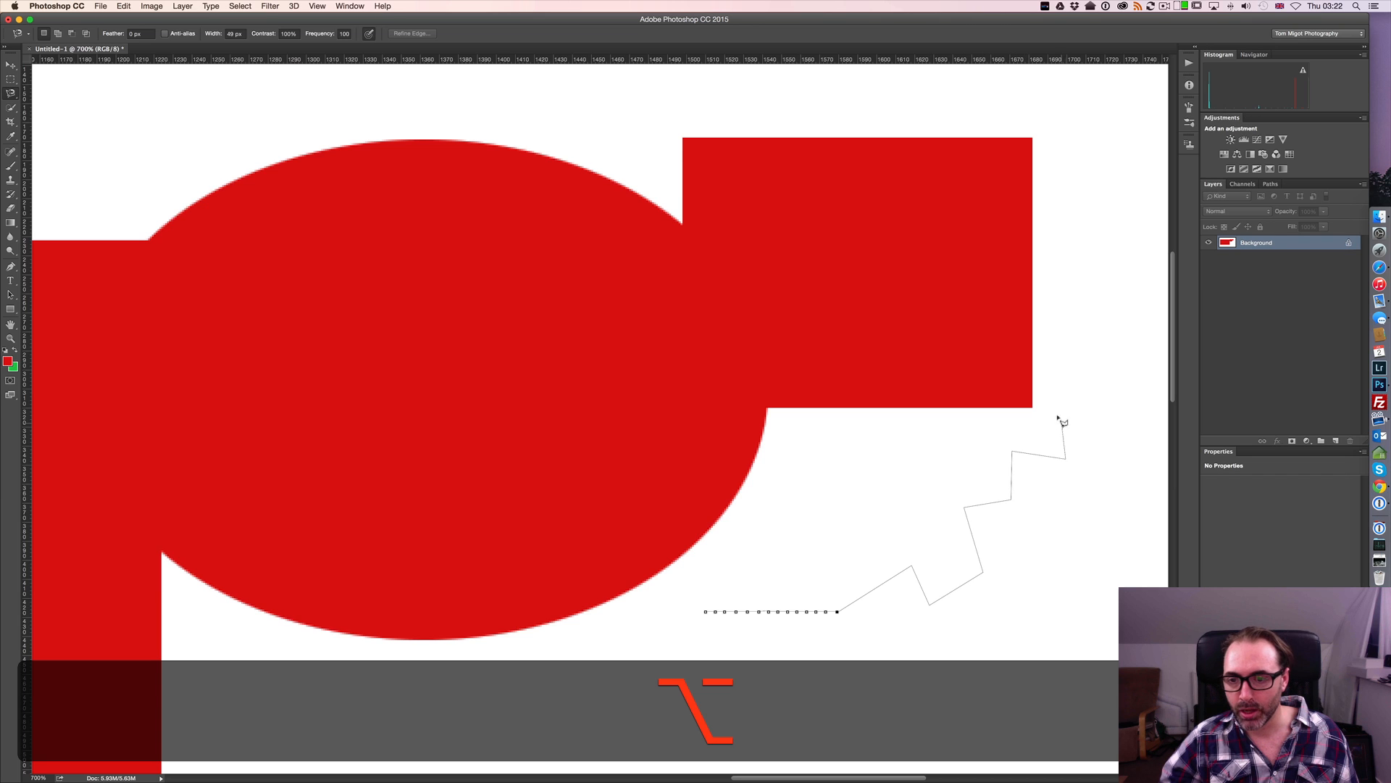
left_click(1069, 401)
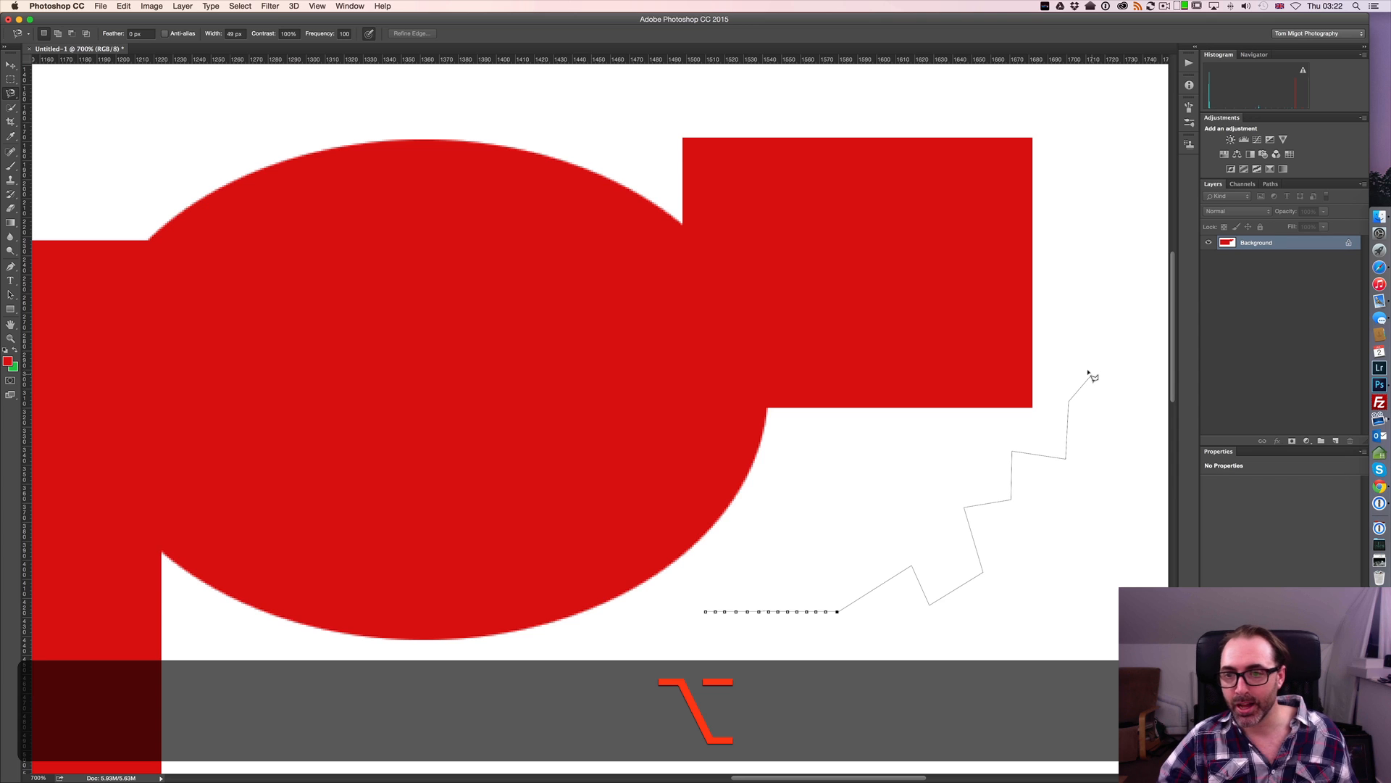
left_click(1092, 373)
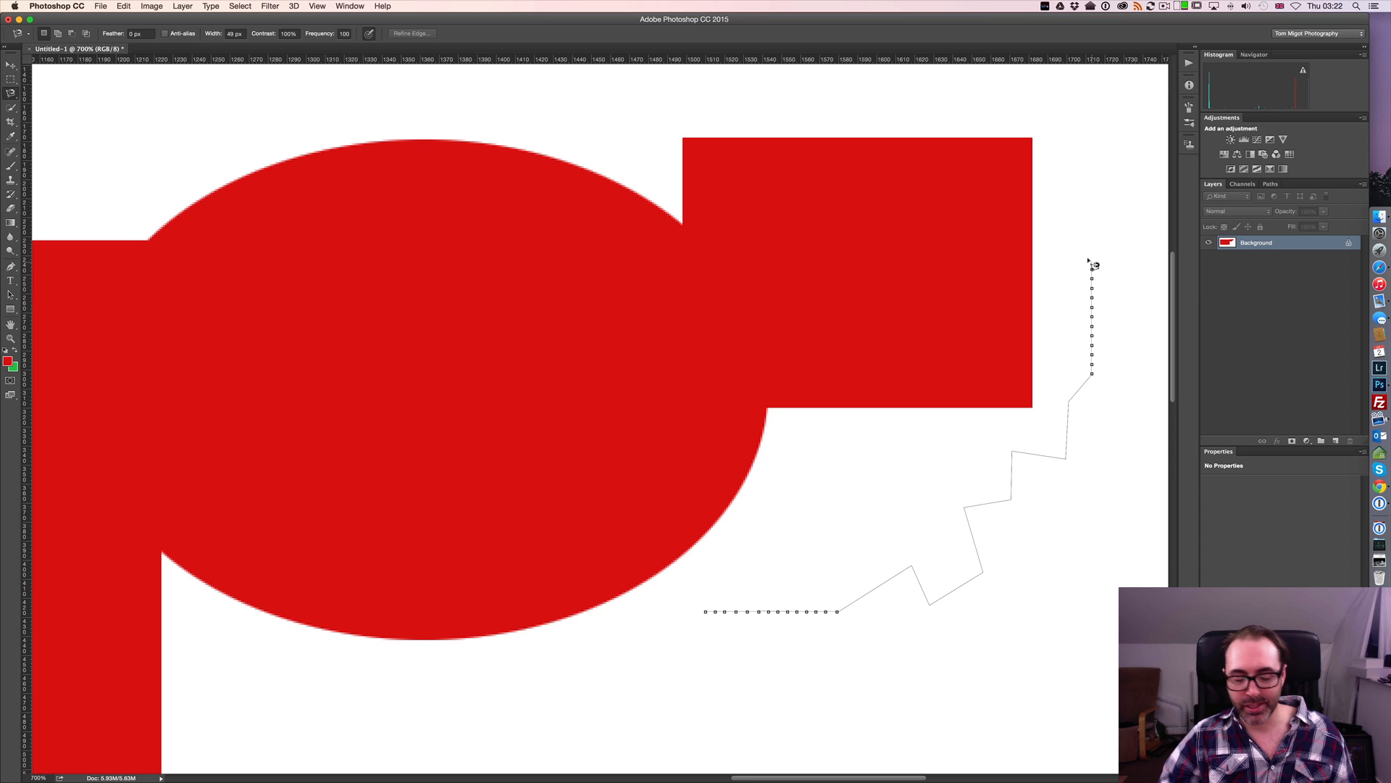
Temporarily switch to the freehand Lasso and extend the outline from beside the small square to below the ellipse
key("alt")
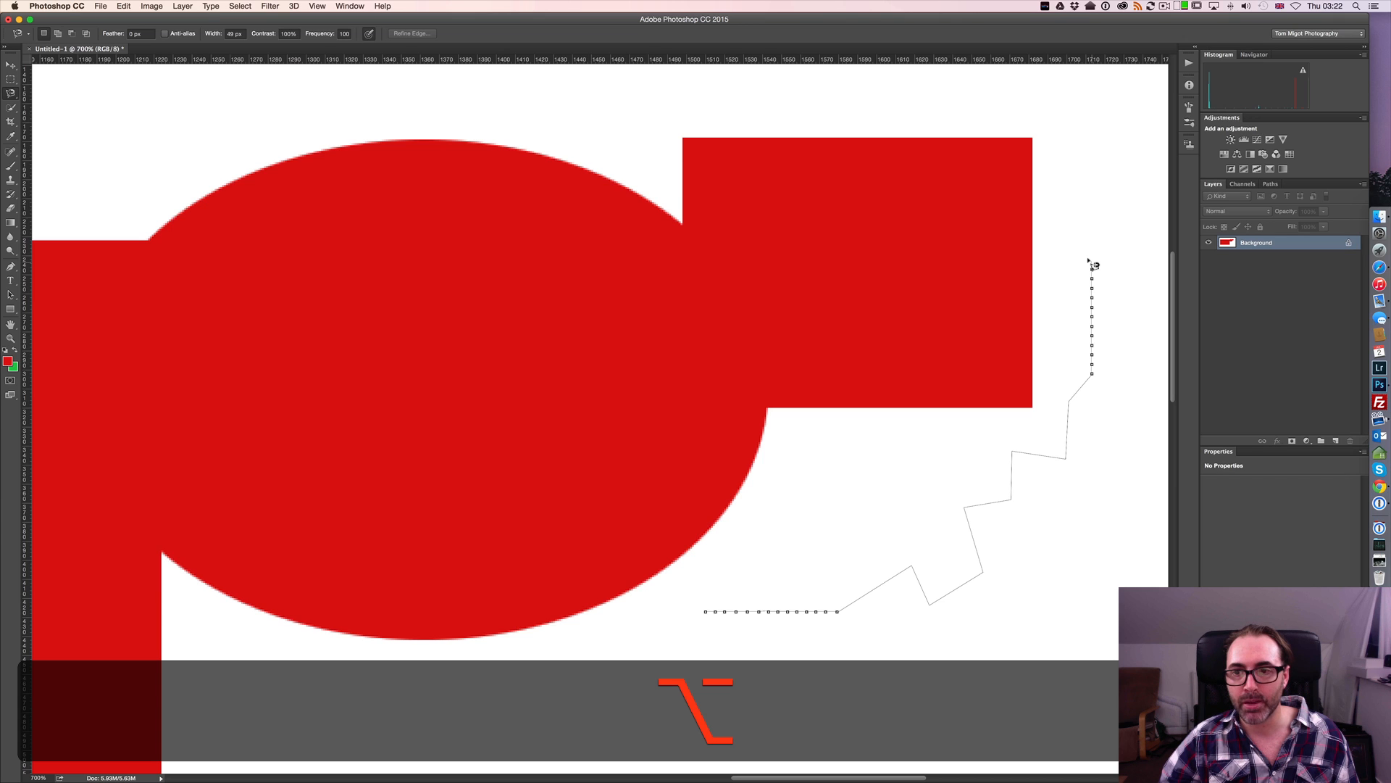
mouse_move(1092, 265)
left_mouse_down()
mouse_move(1088, 165)
mouse_move(1040, 120)
mouse_move(958, 110)
mouse_move(909, 126)
mouse_move(624, 132)
mouse_move(581, 162)
mouse_move(537, 347)
mouse_move(423, 595)
mouse_move(445, 685)
left_mouse_up()
left_click_drag(529, 671, 549, 672)
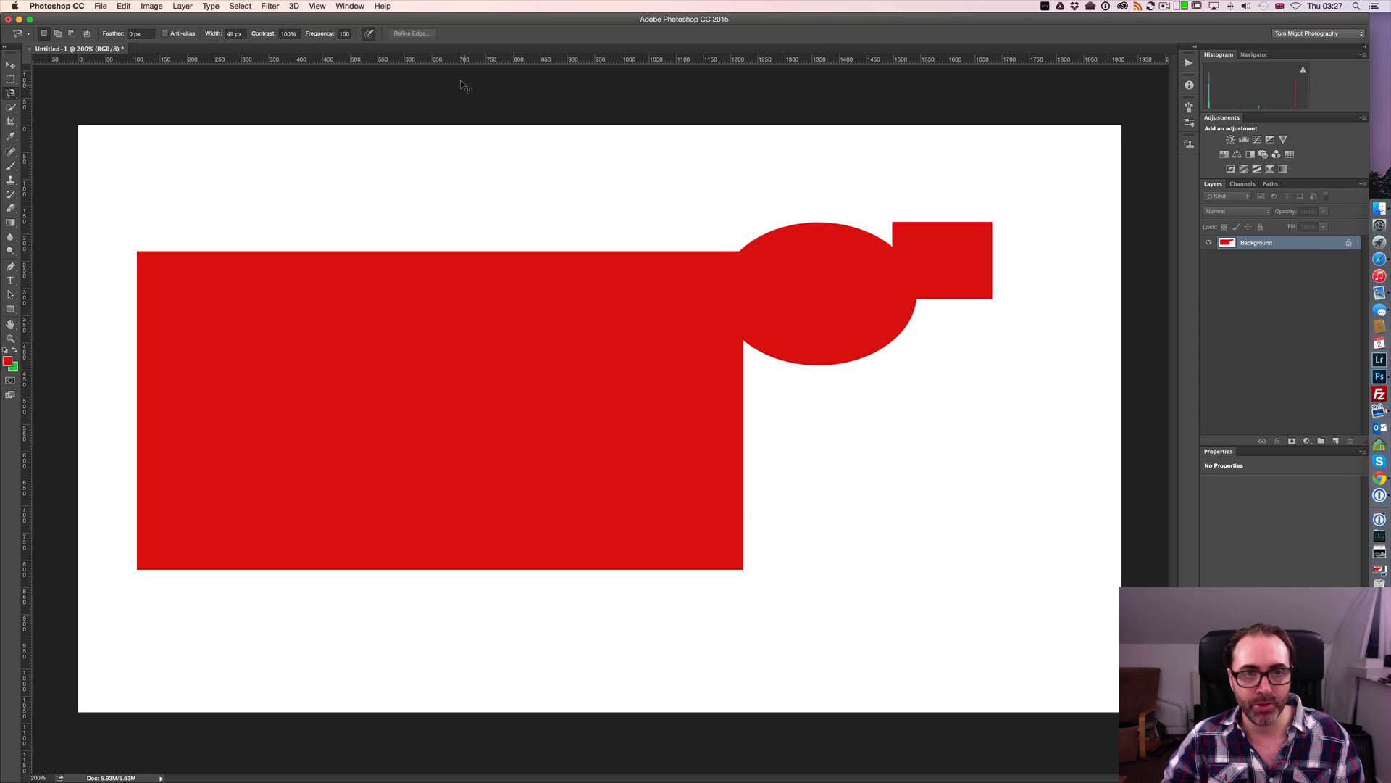
Create a new 1920 × 1080 pixel RGB document with a bit depth of 32 bit
key("super+n")
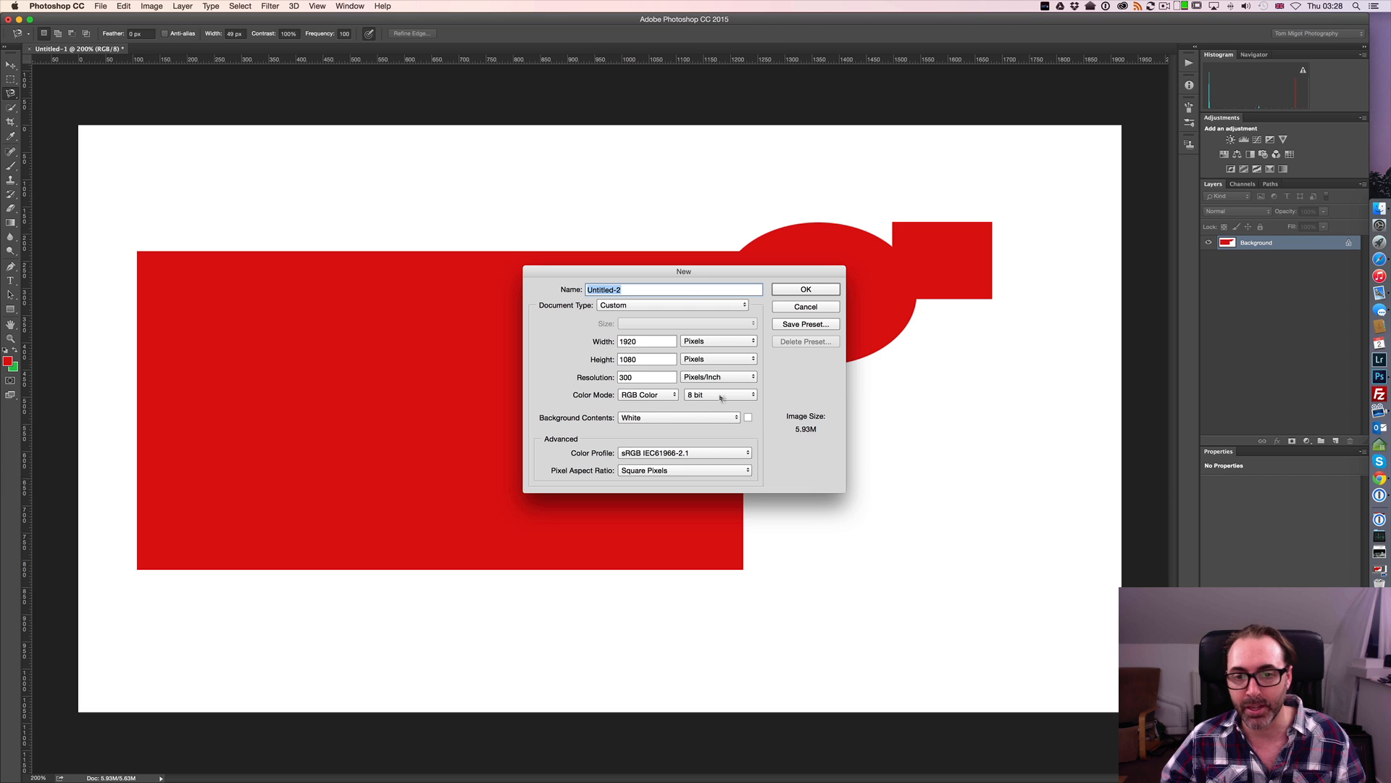
left_click(744, 397)
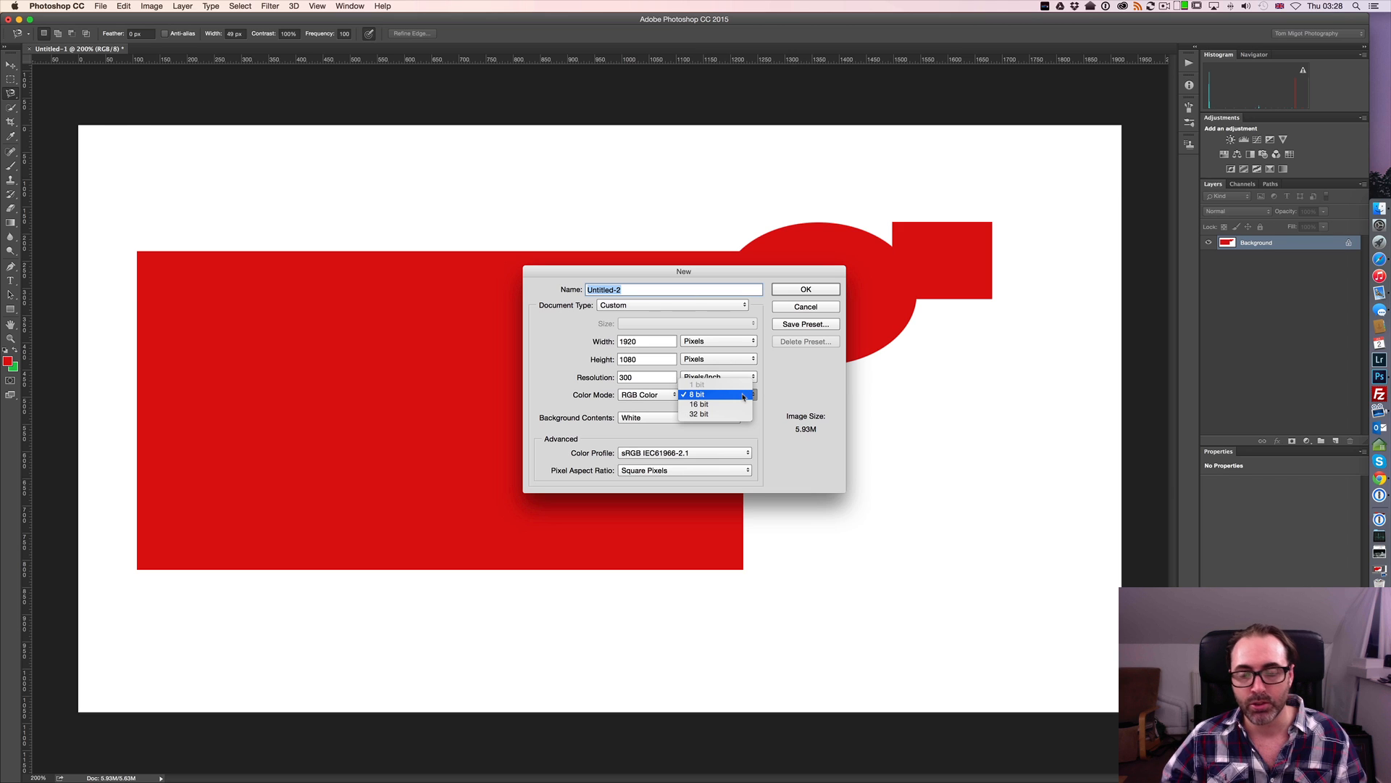
left_click(742, 413)
left_click(805, 289)
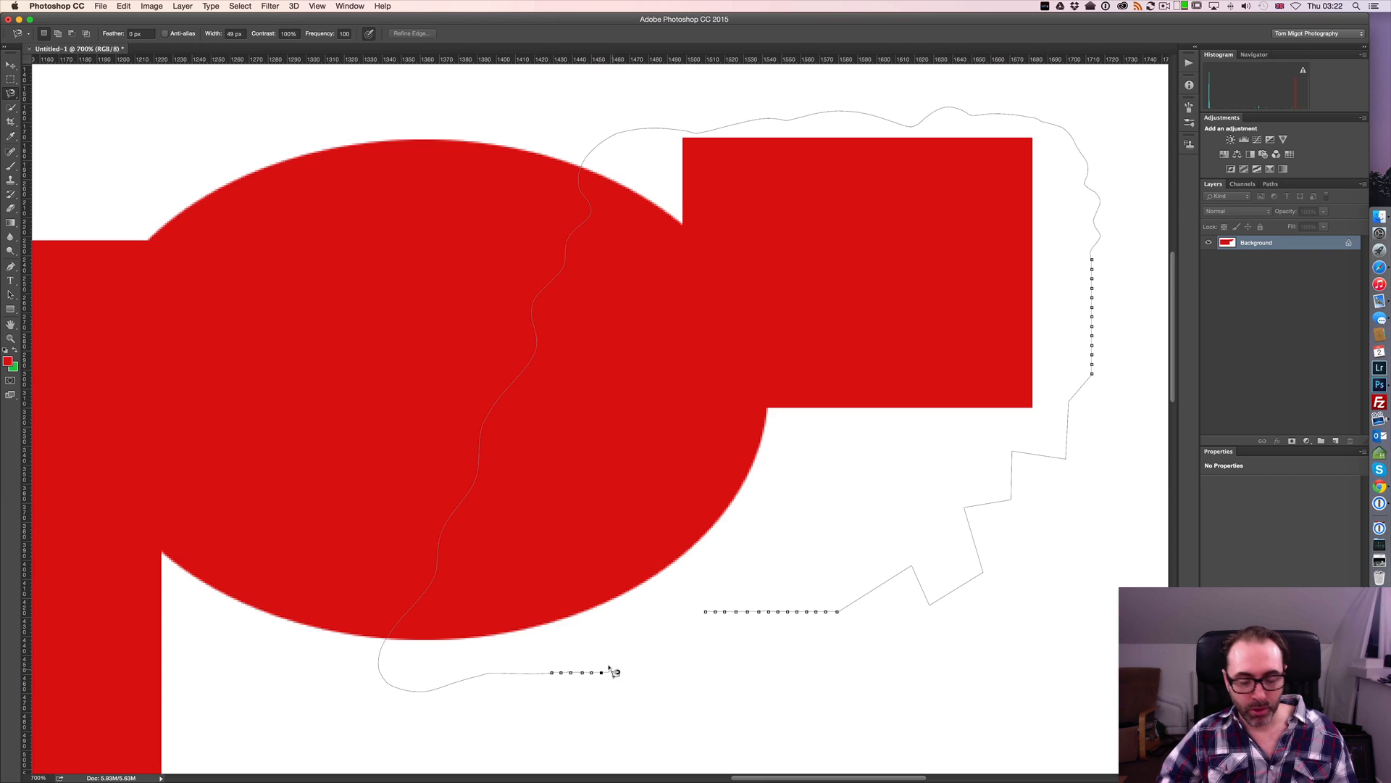
Undo the last lasso selection in Untitled-1 and show the whole canvas at 200%
key("super+z")
key("super+minus")
key("super+minus")
key("super+minus")
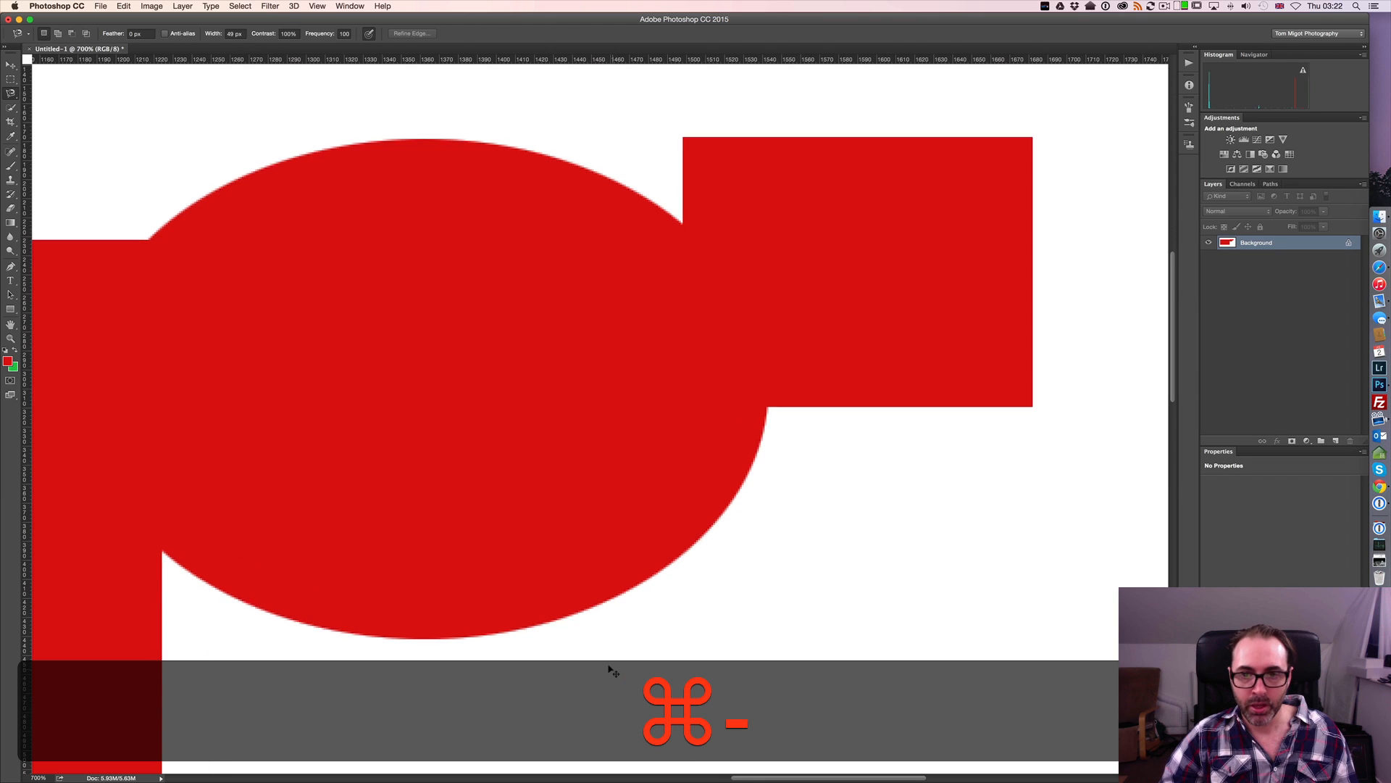
key("super+minus")
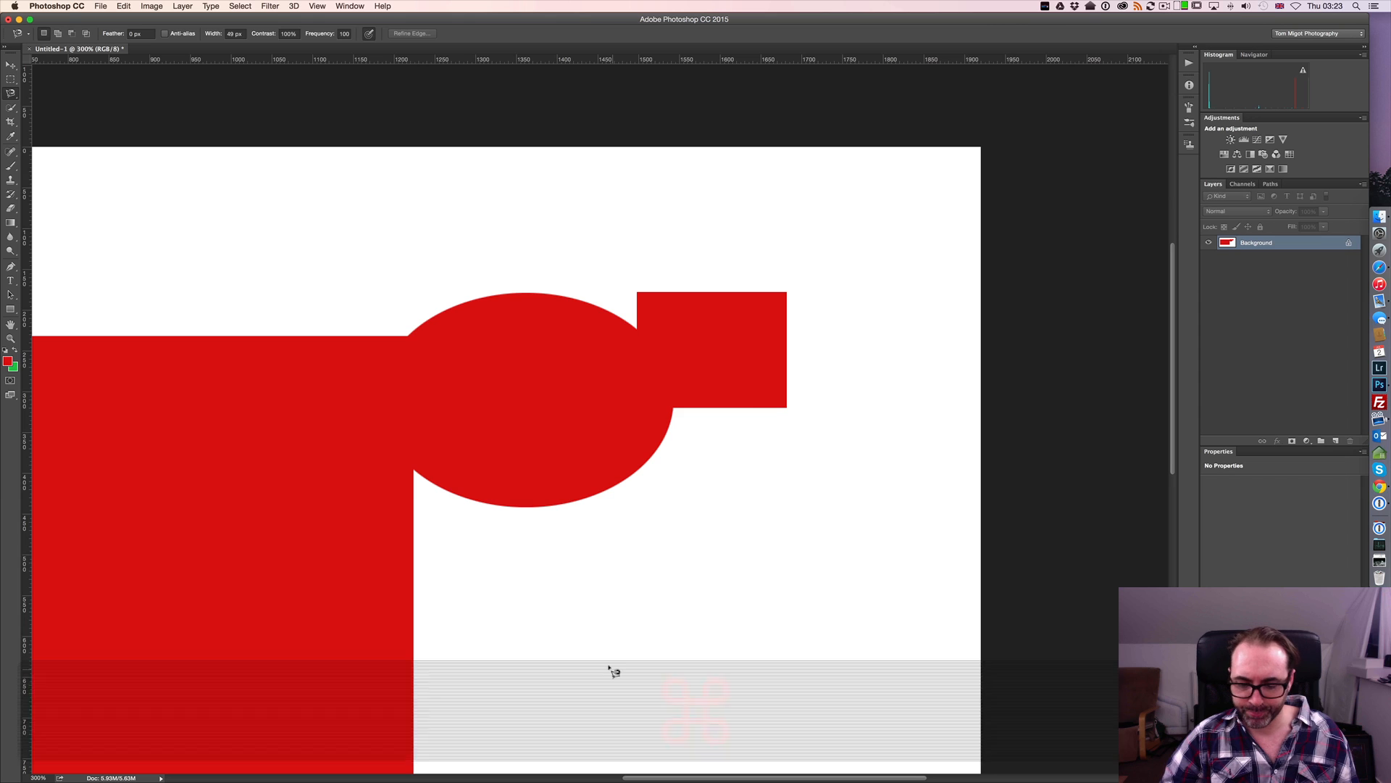
key("super+minus")
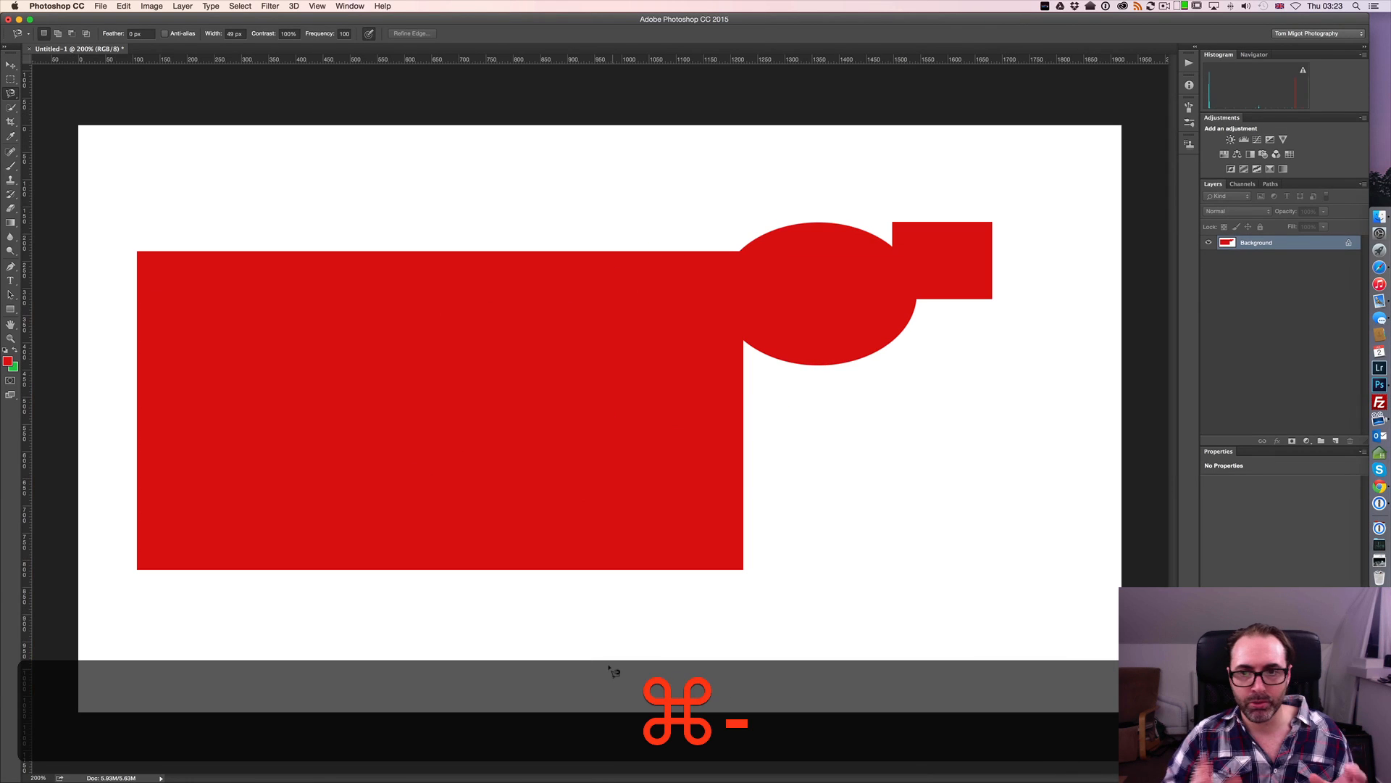